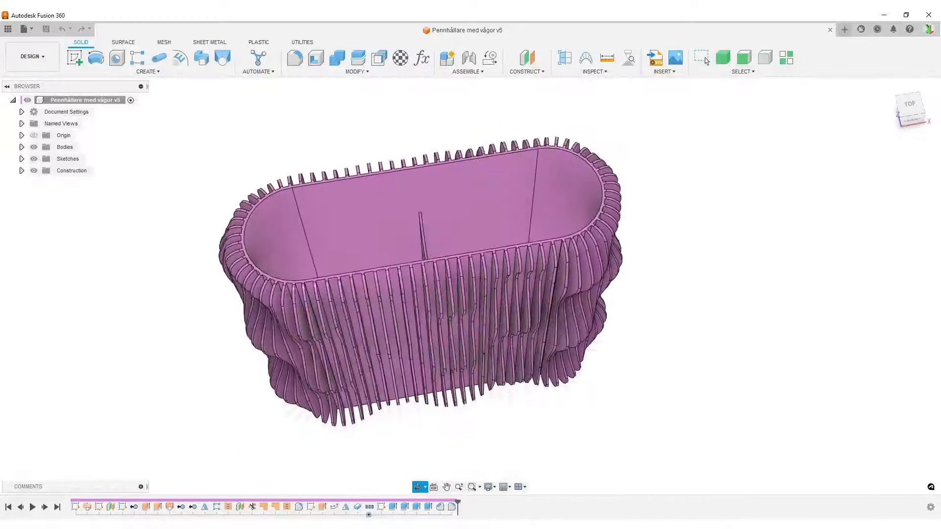
- Switch to the browser and compare the Printables pages of the triangular and the original Waves and Ribs pen holders
{"action": "key", "text": "Escape"}
{"action": "middle_click_drag", "start_coordinate": [614, 307], "coordinate": [607, 338], "text": "shift"}
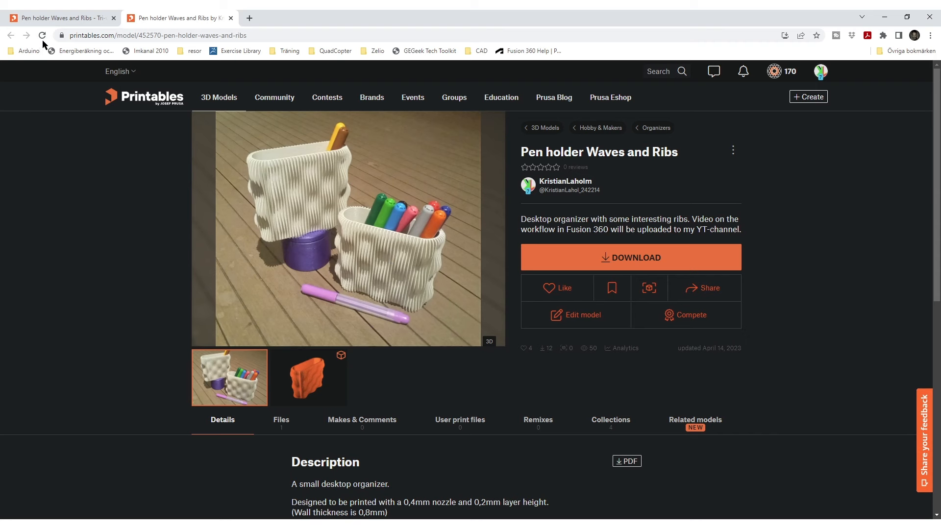
{"action": "left_click", "coordinate": [62, 18]}
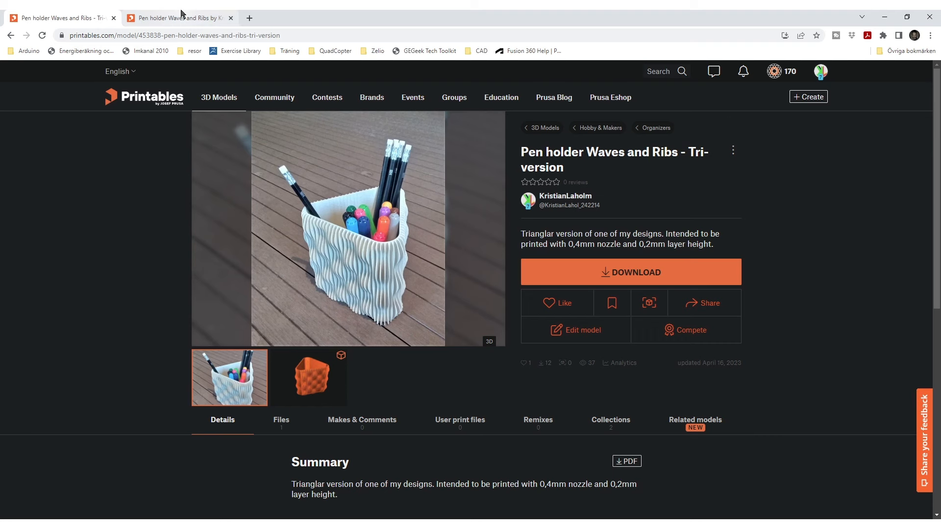
{"action": "key", "text": "ctrl+Tab"}
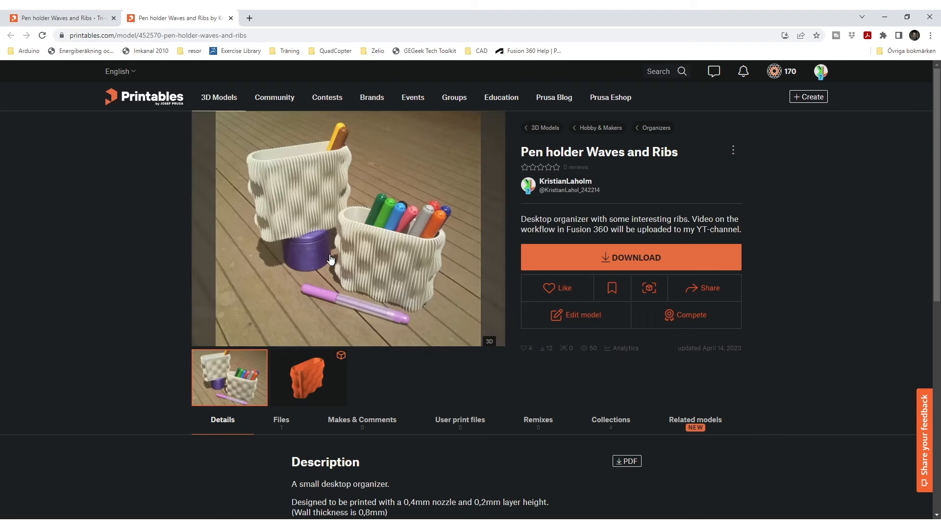
{"action": "key", "text": "alt+Tab"}
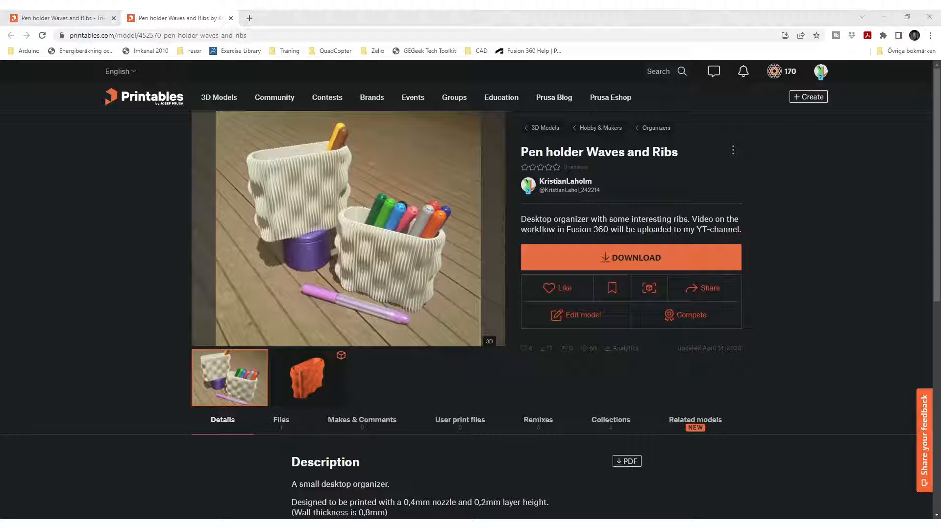
- Examine the inside of the finished pen holder in Fusion 360, including its floor, inner walls and central divider
{"action": "mouse_move", "coordinate": [555, 311]}
{"action": "middle_mouse_down", "text": "shift"}
{"action": "mouse_move", "coordinate": [603, 325]}
{"action": "mouse_move", "coordinate": [572, 342]}
{"action": "mouse_move", "coordinate": [509, 294]}
{"action": "mouse_move", "coordinate": [544, 290]}
{"action": "mouse_move", "coordinate": [539, 267]}
{"action": "mouse_move", "coordinate": [544, 294]}
{"action": "mouse_move", "coordinate": [583, 318]}
{"action": "mouse_move", "coordinate": [652, 322]}
{"action": "mouse_move", "coordinate": [691, 309]}
{"action": "mouse_move", "coordinate": [694, 290]}
{"action": "mouse_move", "coordinate": [687, 281]}
{"action": "mouse_move", "coordinate": [684, 304]}
{"action": "mouse_move", "coordinate": [612, 319]}
{"action": "mouse_move", "coordinate": [515, 326]}
{"action": "mouse_move", "coordinate": [441, 302]}
{"action": "mouse_move", "coordinate": [424, 264]}
{"action": "mouse_move", "coordinate": [461, 216]}
{"action": "mouse_move", "coordinate": [407, 332]}
{"action": "mouse_move", "coordinate": [362, 279]}
{"action": "middle_mouse_up", "text": "shift"}
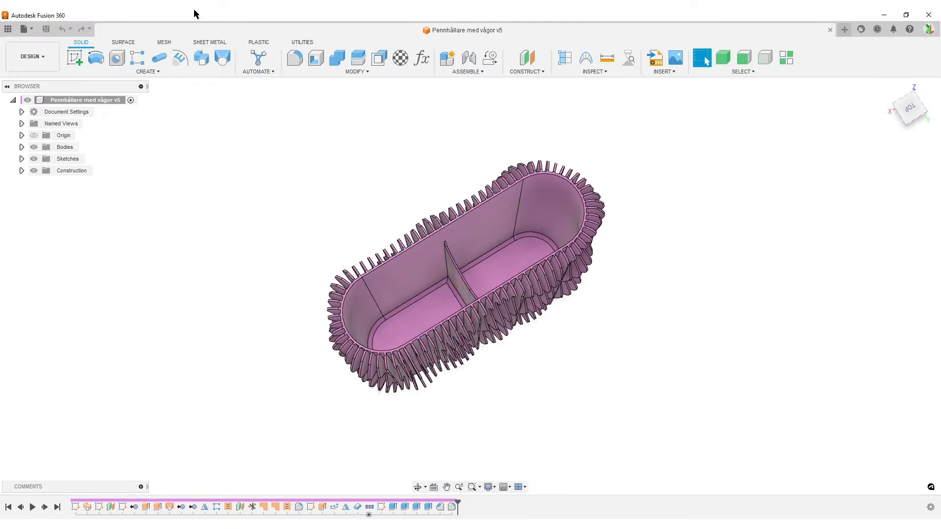
{"action": "scroll", "coordinate": [486, 376], "scroll_direction": "up", "scroll_amount": 3}
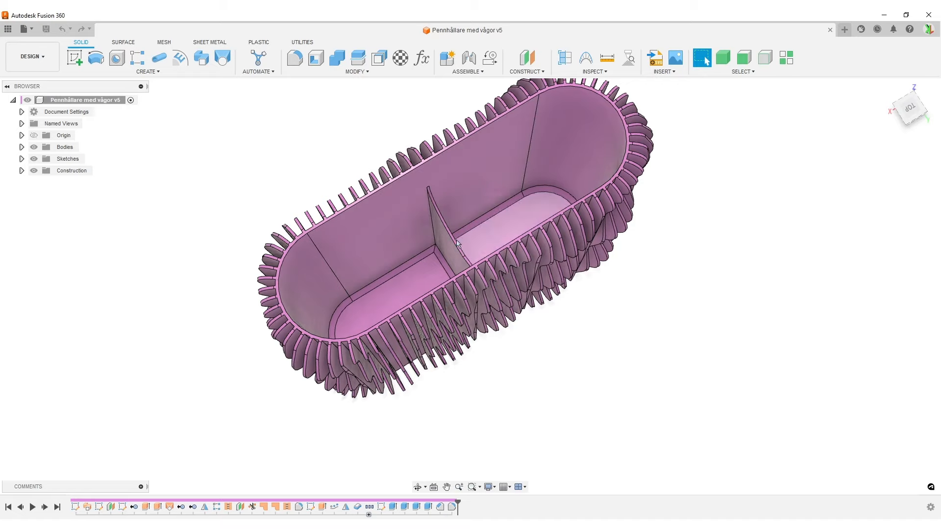
{"action": "scroll", "coordinate": [446, 240], "scroll_direction": "down", "scroll_amount": 3}
{"action": "middle_click_drag", "start_coordinate": [498, 269], "coordinate": [449, 314], "text": "shift"}
{"action": "middle_click_drag", "start_coordinate": [606, 318], "coordinate": [582, 316], "text": "shift"}
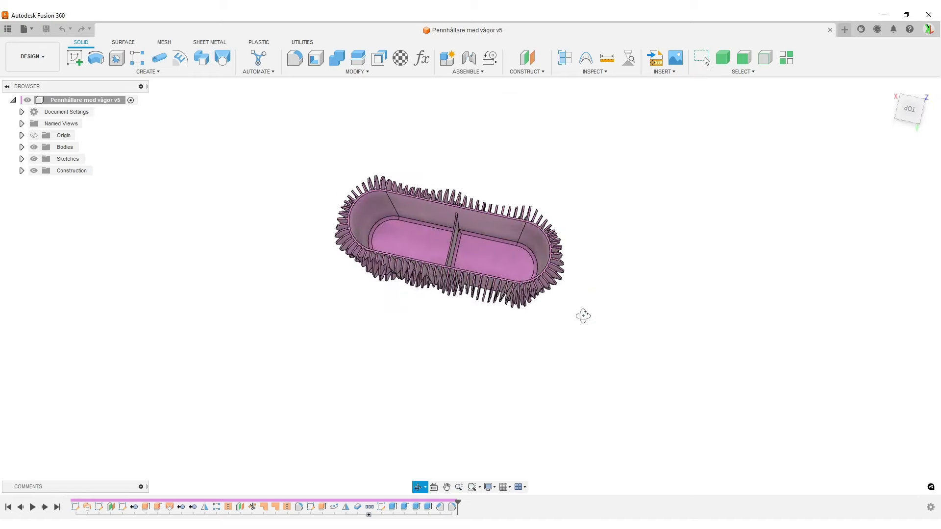
{"action": "scroll", "coordinate": [495, 266], "scroll_direction": "up", "scroll_amount": 3}
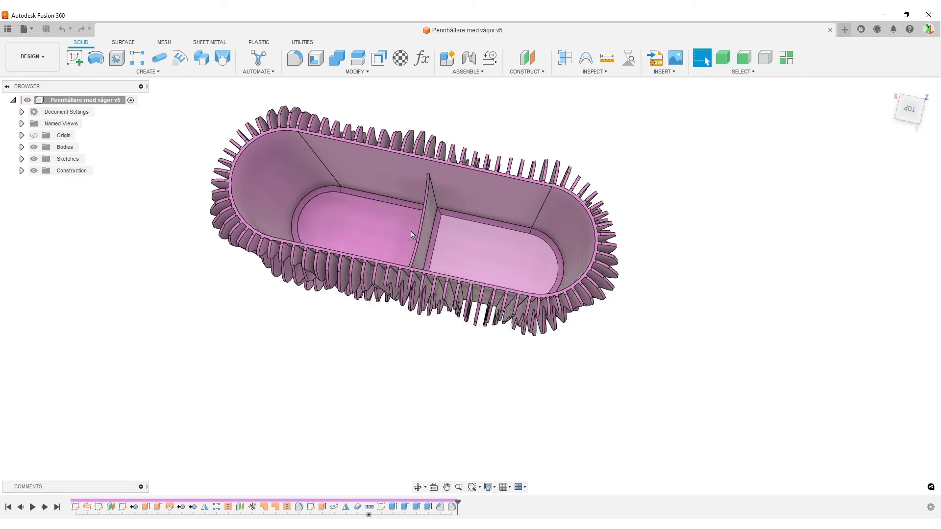
{"action": "scroll", "coordinate": [503, 240], "scroll_direction": "down", "scroll_amount": 2}
{"action": "middle_click_drag", "start_coordinate": [509, 245], "coordinate": [453, 235], "text": "shift"}
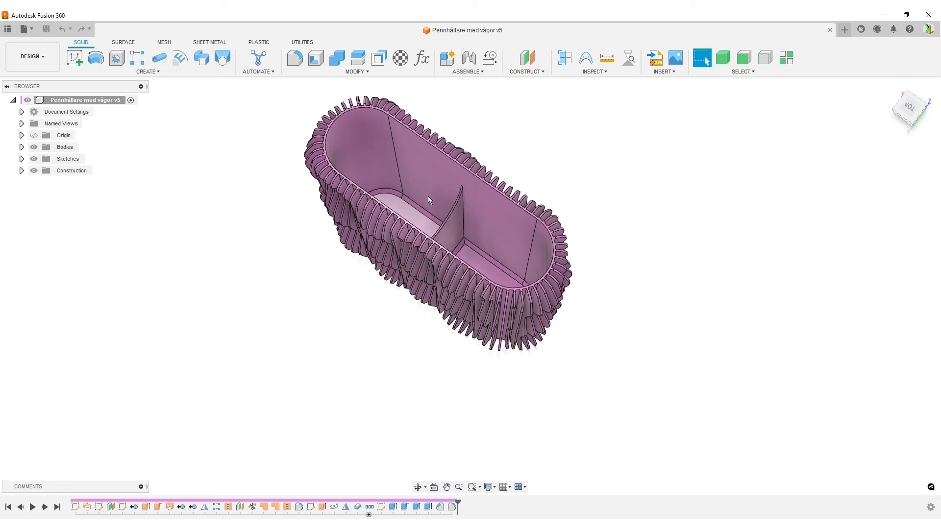
{"action": "middle_click_drag", "start_coordinate": [469, 173], "coordinate": [392, 143], "text": "shift"}
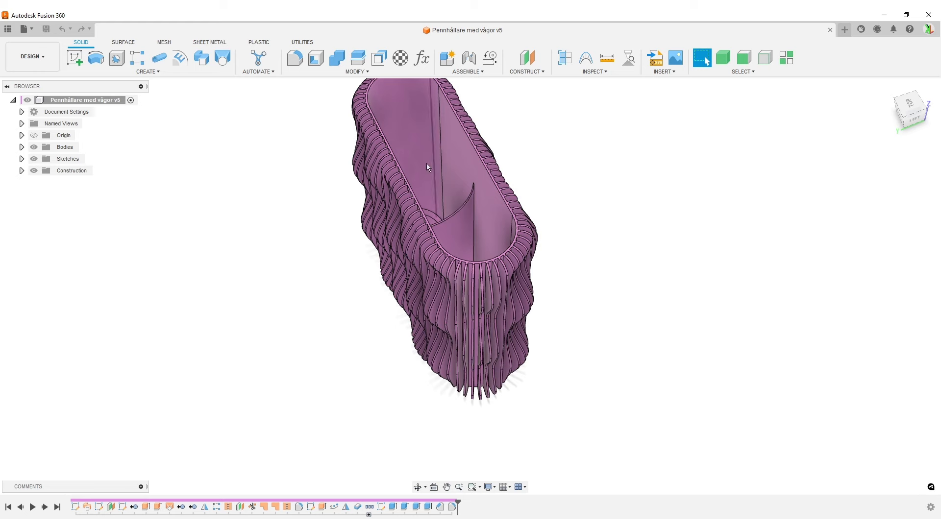
{"action": "middle_click_drag", "start_coordinate": [346, 219], "coordinate": [472, 172], "text": "shift"}
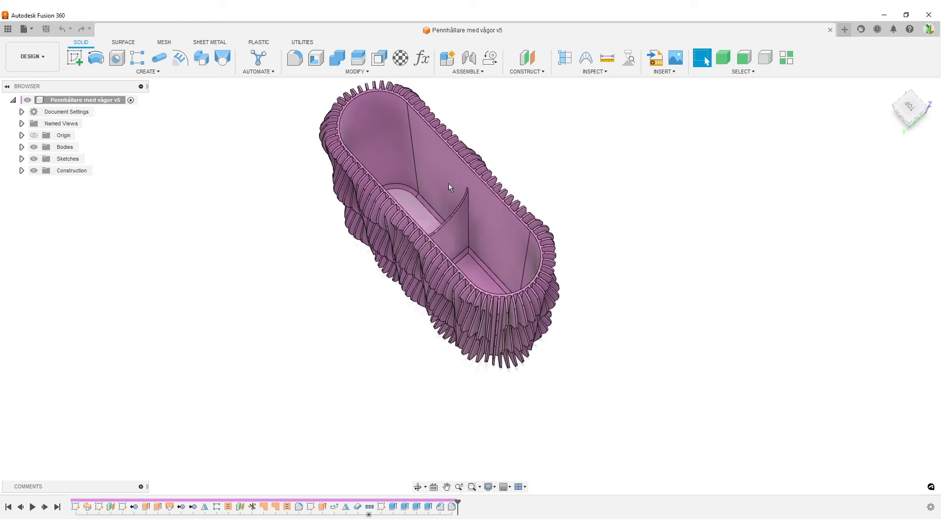
{"action": "middle_click_drag", "start_coordinate": [343, 245], "coordinate": [352, 267]}
{"action": "scroll", "coordinate": [352, 266], "scroll_direction": "up", "scroll_amount": 1}
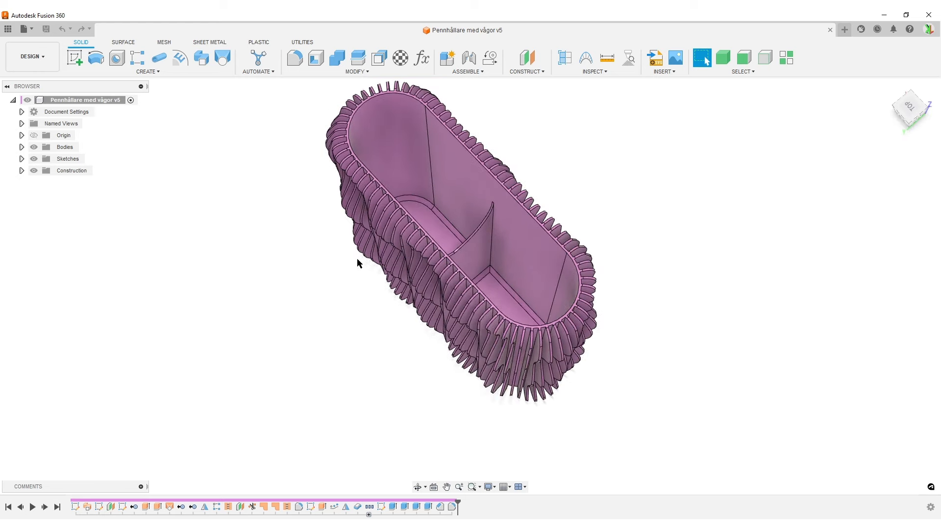
{"action": "middle_click_drag", "start_coordinate": [406, 213], "coordinate": [350, 242]}
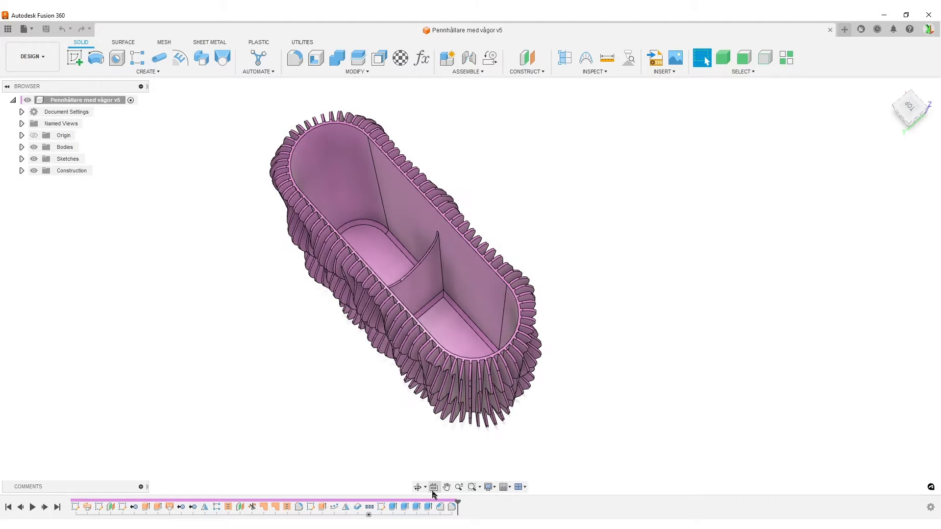
- Examine the wavy ribs around the pen holder's outer walls and rounded ends from all sides
{"action": "middle_click_drag", "start_coordinate": [662, 292], "coordinate": [675, 321], "text": "shift"}
{"action": "scroll", "coordinate": [626, 301], "scroll_direction": "up", "scroll_amount": 3}
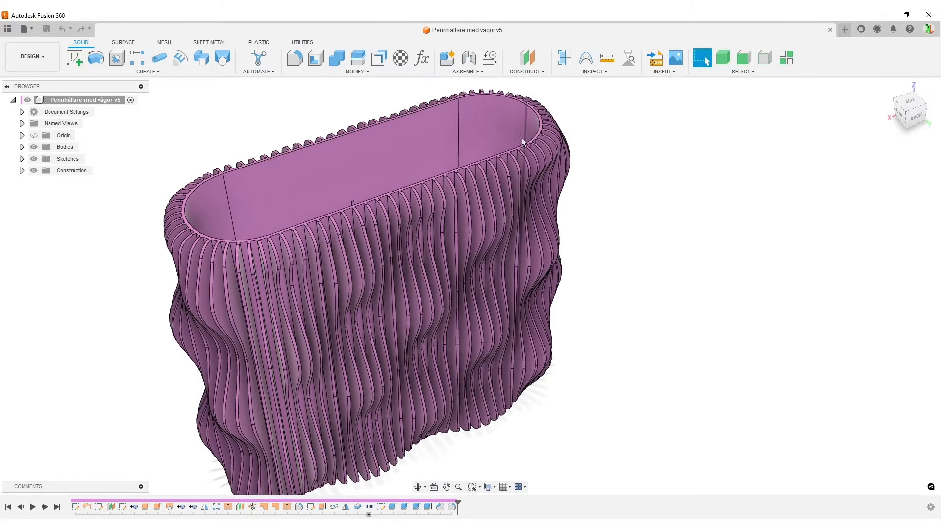
{"action": "scroll", "coordinate": [603, 250], "scroll_direction": "down", "scroll_amount": 2}
{"action": "middle_click_drag", "start_coordinate": [596, 254], "coordinate": [649, 245], "text": "shift"}
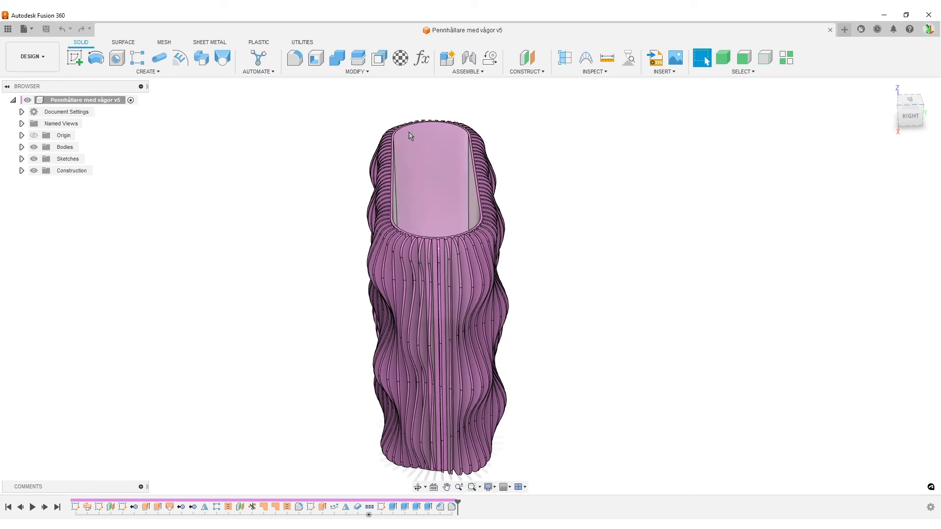
{"action": "middle_click_drag", "start_coordinate": [684, 258], "coordinate": [609, 279], "text": "shift"}
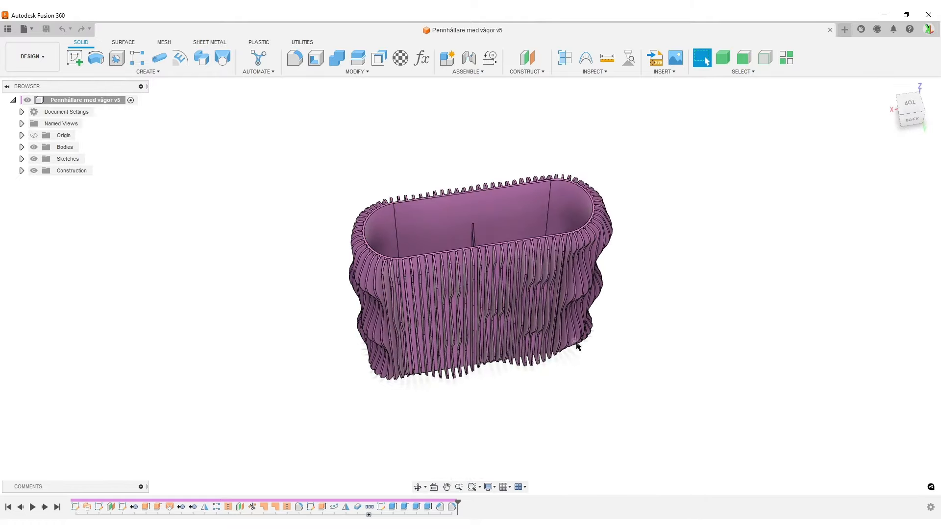
{"action": "middle_click_drag", "start_coordinate": [578, 346], "coordinate": [309, 322], "text": "shift"}
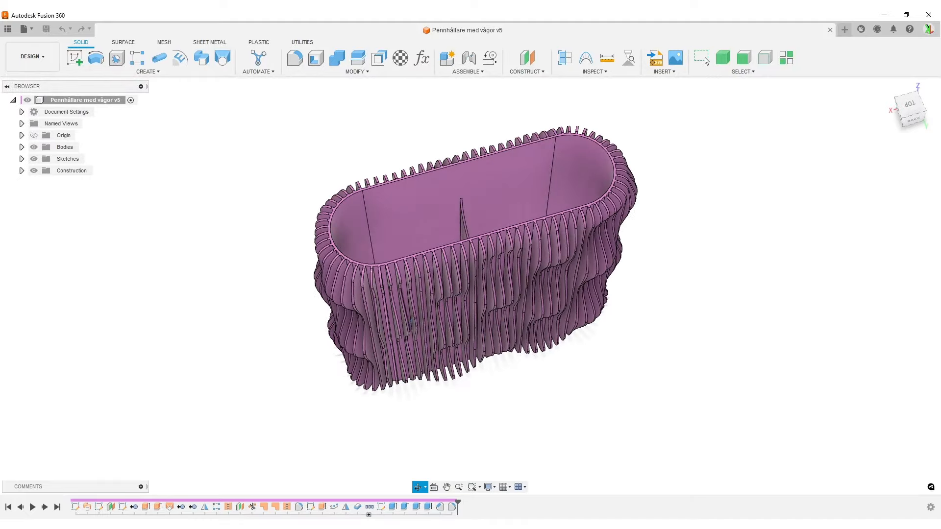
{"action": "middle_click_drag", "start_coordinate": [411, 322], "coordinate": [334, 311], "text": "shift"}
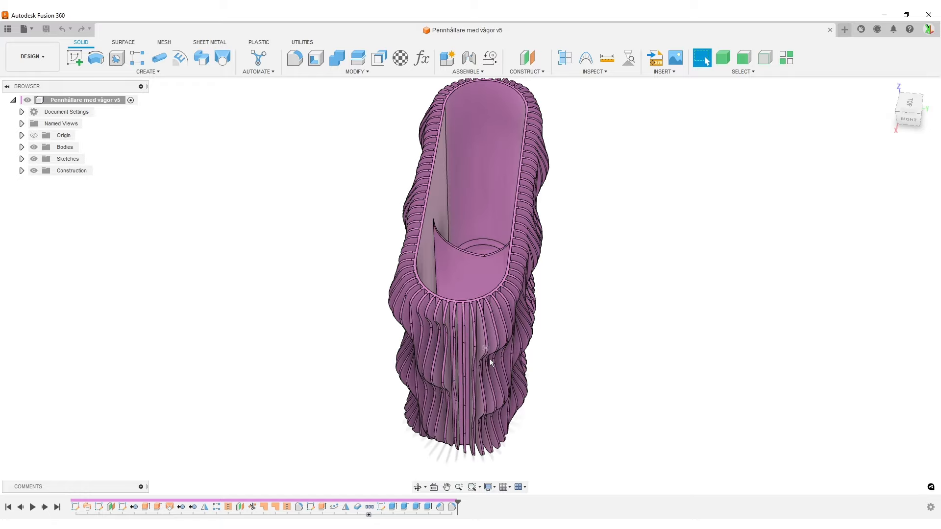
{"action": "middle_click_drag", "start_coordinate": [685, 319], "coordinate": [643, 323], "text": "shift"}
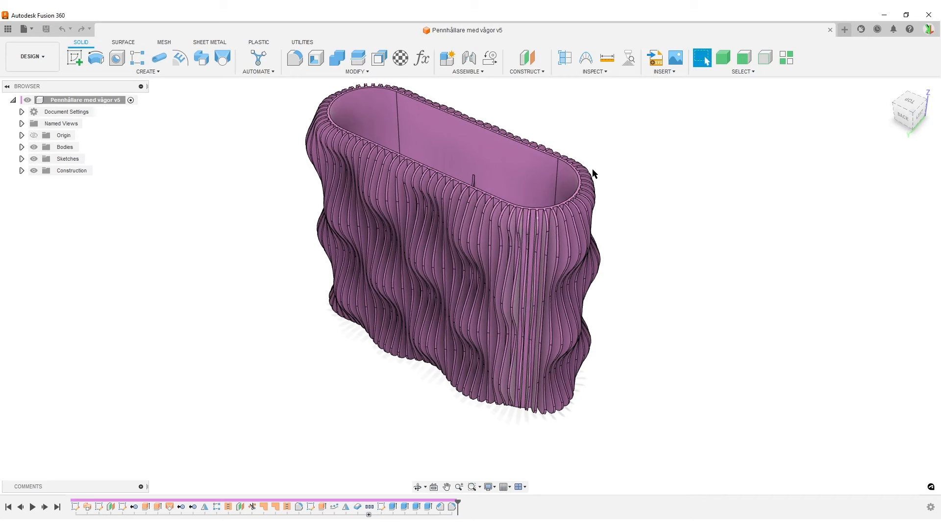
{"action": "middle_click_drag", "start_coordinate": [684, 361], "coordinate": [676, 337], "text": "shift"}
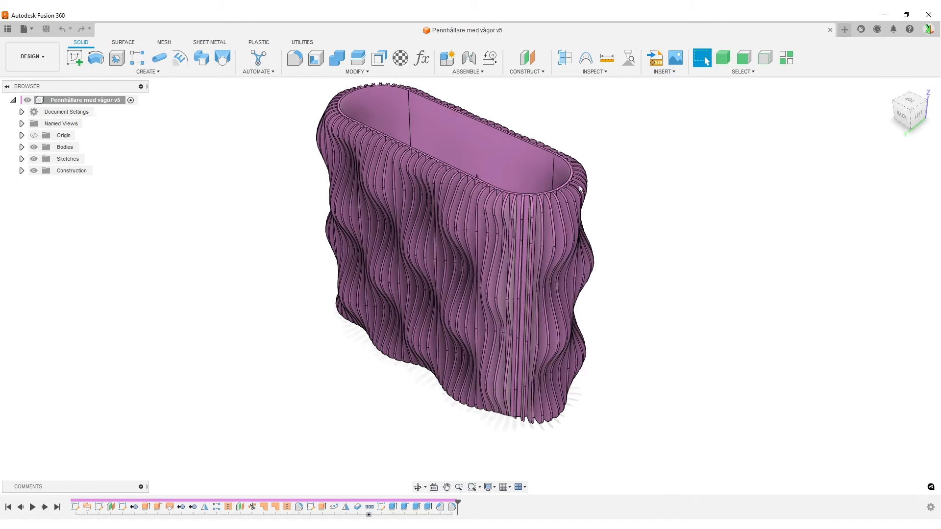
{"action": "middle_click_drag", "start_coordinate": [580, 188], "coordinate": [466, 219], "text": "shift"}
{"action": "middle_click_drag", "start_coordinate": [717, 193], "coordinate": [517, 214], "text": "shift"}
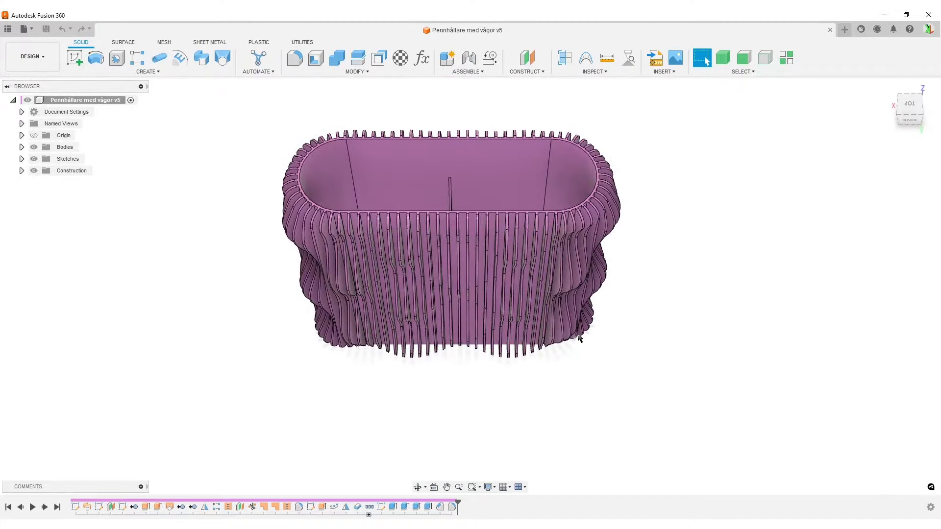
{"action": "middle_click_drag", "start_coordinate": [578, 339], "coordinate": [594, 300], "text": "shift"}
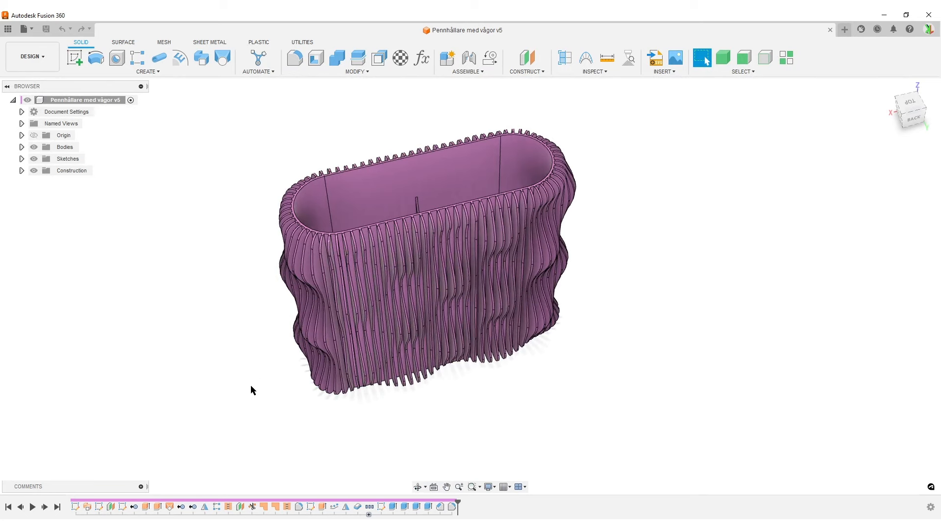
{"action": "scroll", "coordinate": [467, 330], "scroll_direction": "up", "scroll_amount": 2}
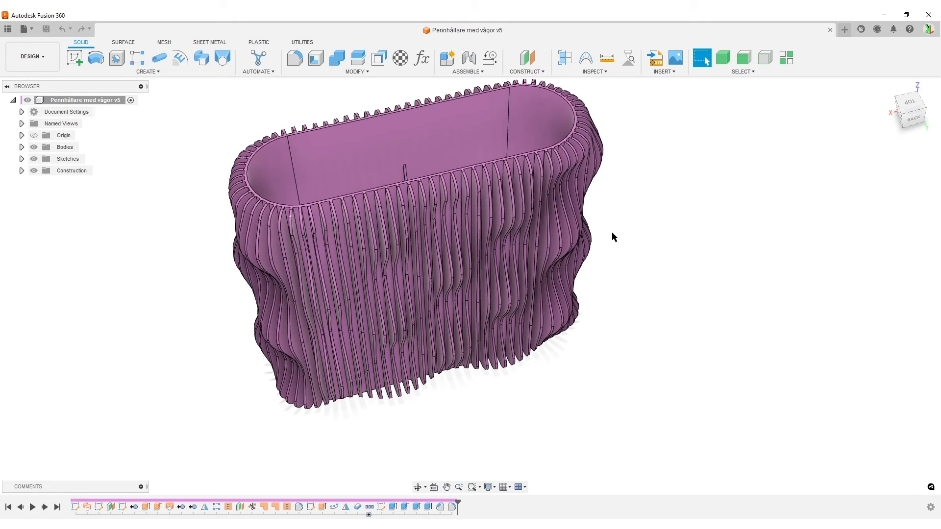
{"action": "scroll", "coordinate": [612, 231], "scroll_direction": "down", "scroll_amount": 2}
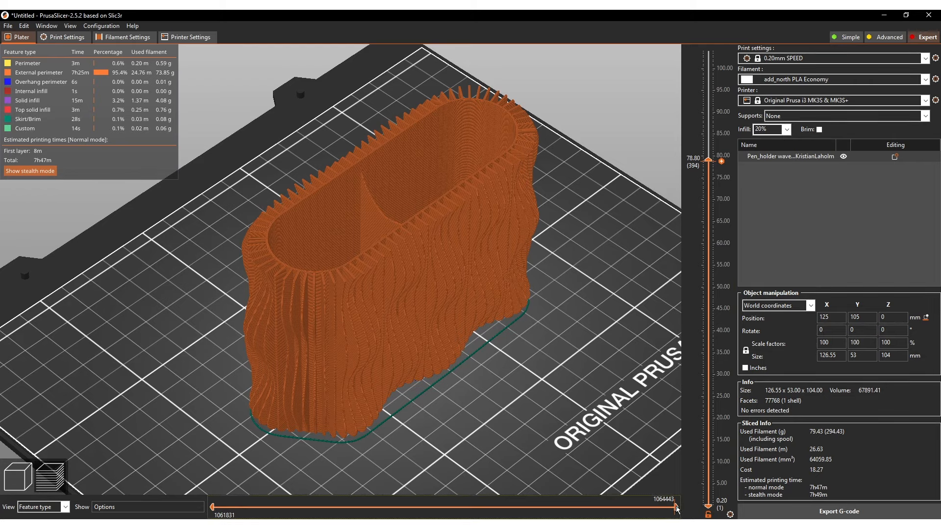
- Preview in PrusaSlicer how the nozzle traces the ribs along a layer, then inspect the layer at 51.60 mm height
{"action": "mouse_move", "coordinate": [677, 510]}
{"action": "left_mouse_down"}
{"action": "mouse_move", "coordinate": [539, 494]}
{"action": "mouse_move", "coordinate": [376, 513]}
{"action": "mouse_move", "coordinate": [260, 510]}
{"action": "mouse_move", "coordinate": [305, 510]}
{"action": "left_mouse_up"}
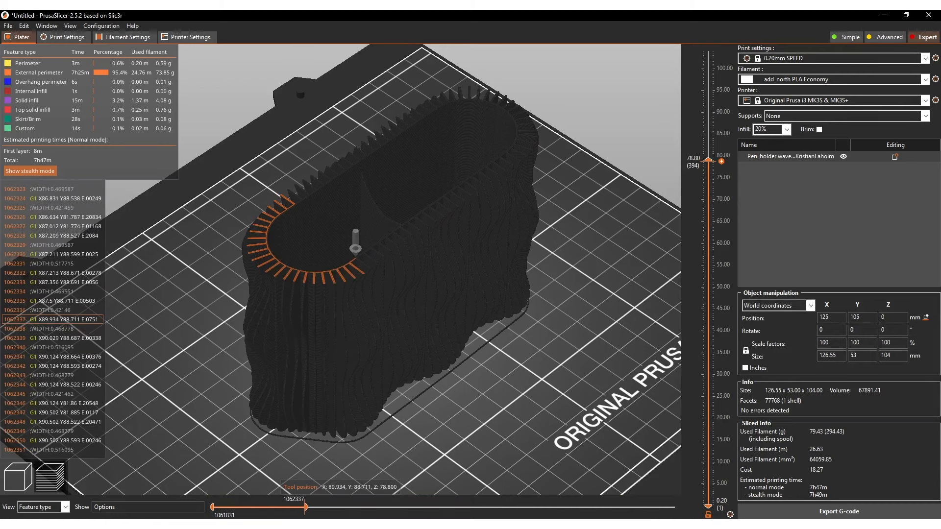
{"action": "mouse_move", "coordinate": [306, 509]}
{"action": "left_mouse_down"}
{"action": "mouse_move", "coordinate": [652, 512]}
{"action": "mouse_move", "coordinate": [554, 516]}
{"action": "left_mouse_up"}
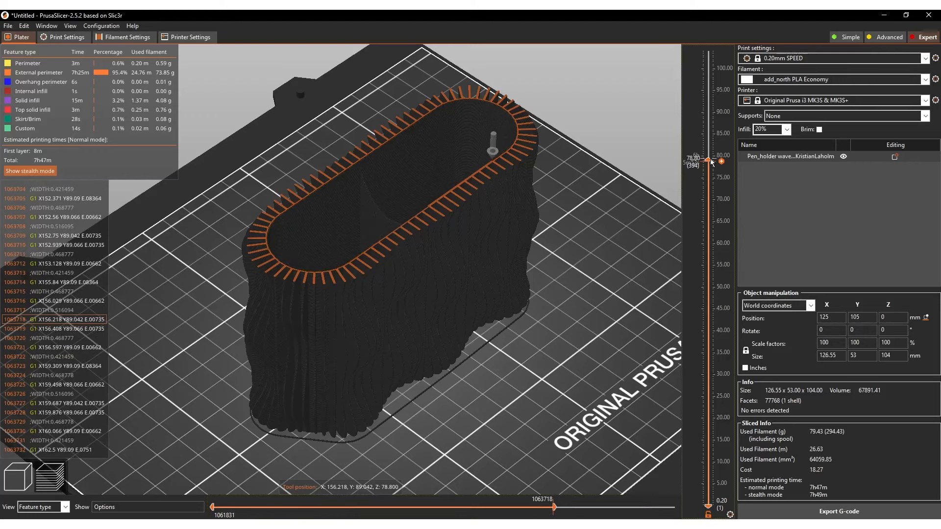
{"action": "left_click_drag", "start_coordinate": [712, 163], "coordinate": [709, 279]}
{"action": "left_click_drag", "start_coordinate": [675, 510], "coordinate": [603, 511]}
{"action": "left_click_drag", "start_coordinate": [588, 508], "coordinate": [682, 461]}
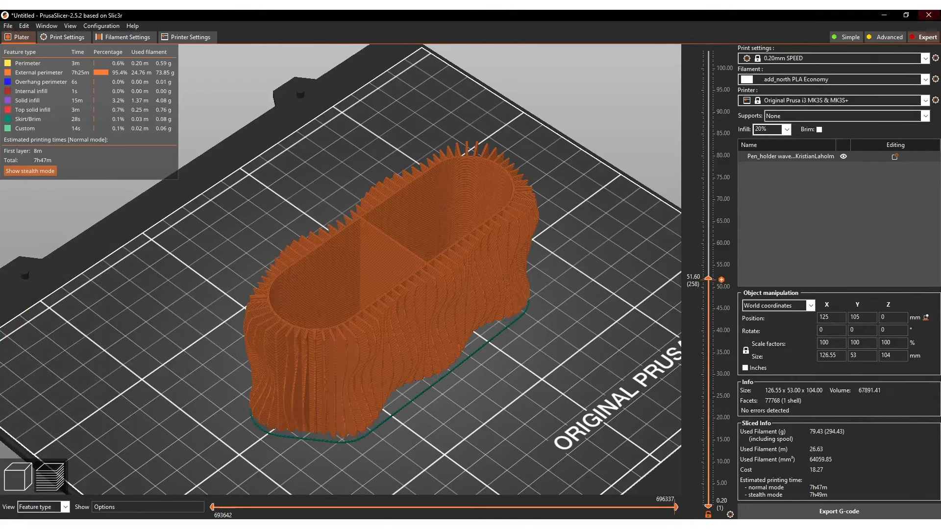
- Close PrusaSlicer without saving the project changes, close the Printables browser window and return to the pen holder model
{"action": "left_click", "coordinate": [929, 14]}
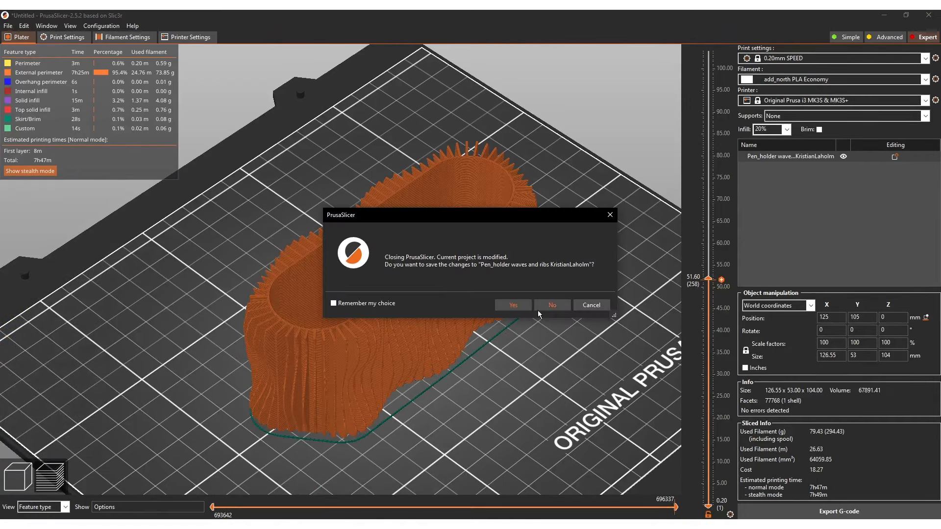
{"action": "left_click", "coordinate": [551, 306]}
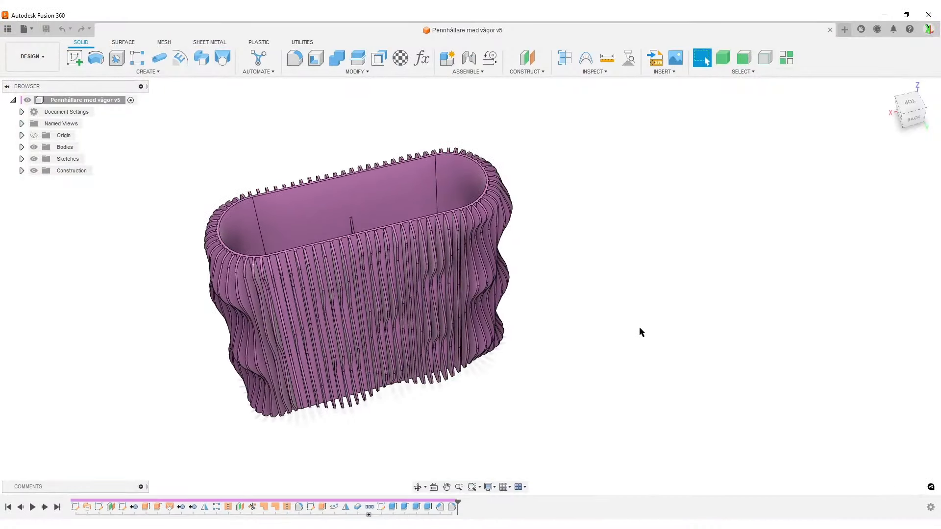
{"action": "mouse_move", "coordinate": [639, 328]}
{"action": "middle_mouse_down", "text": "shift"}
{"action": "mouse_move", "coordinate": [613, 323]}
{"action": "mouse_move", "coordinate": [624, 317]}
{"action": "middle_mouse_up", "text": "shift"}
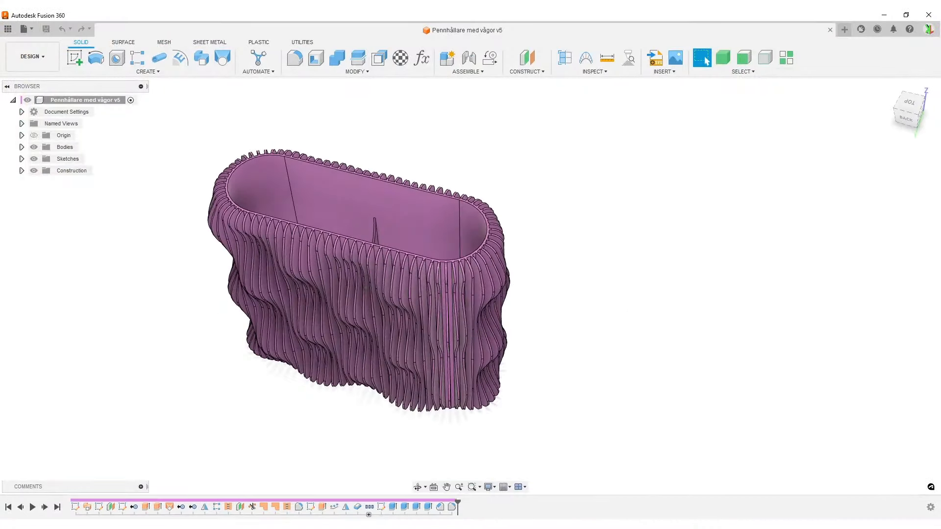
{"action": "key", "text": "alt+Tab"}
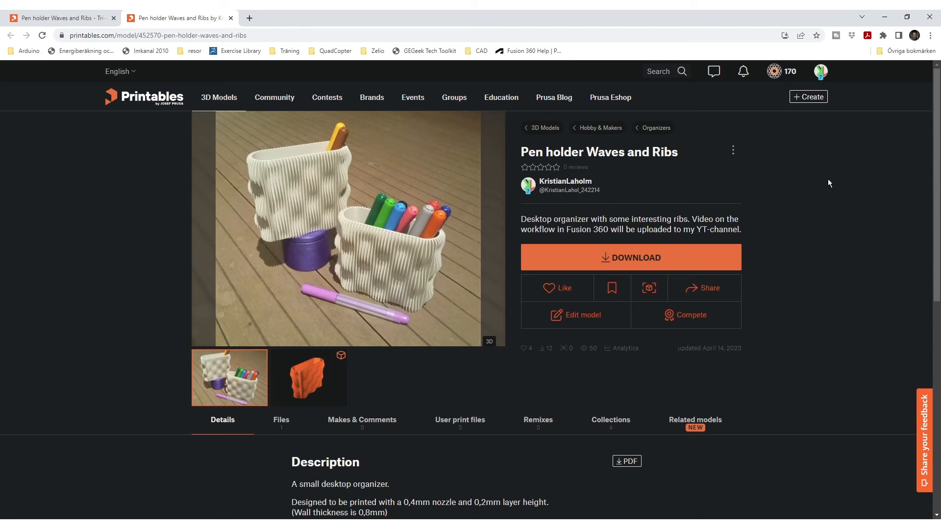
{"action": "left_click", "coordinate": [937, 13]}
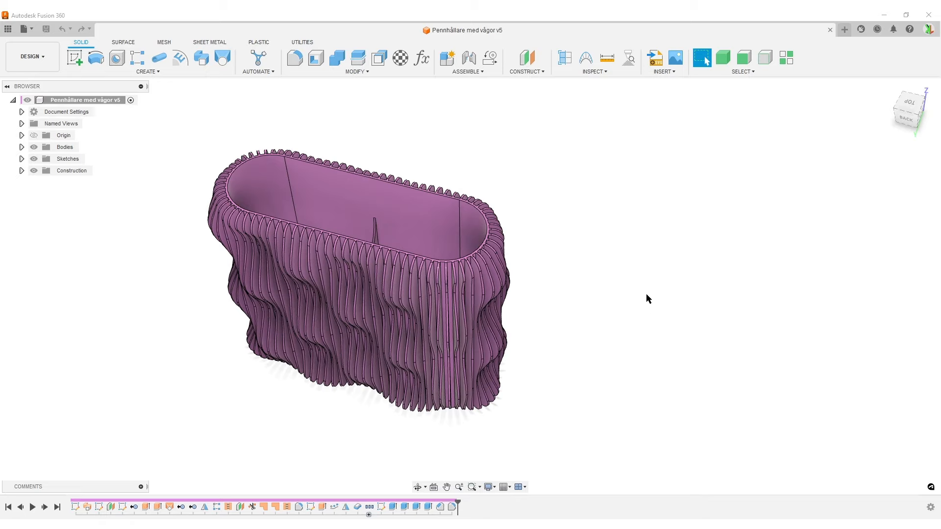
{"action": "middle_click_drag", "start_coordinate": [647, 295], "coordinate": [523, 307], "text": "shift"}
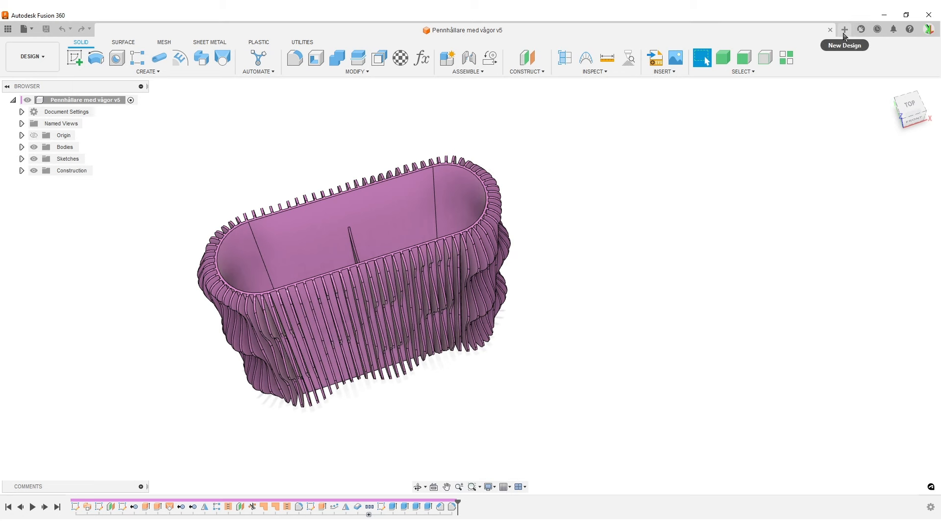
- Create a new design and start a sketch on the horizontal XY plane
{"action": "left_click", "coordinate": [844, 31]}
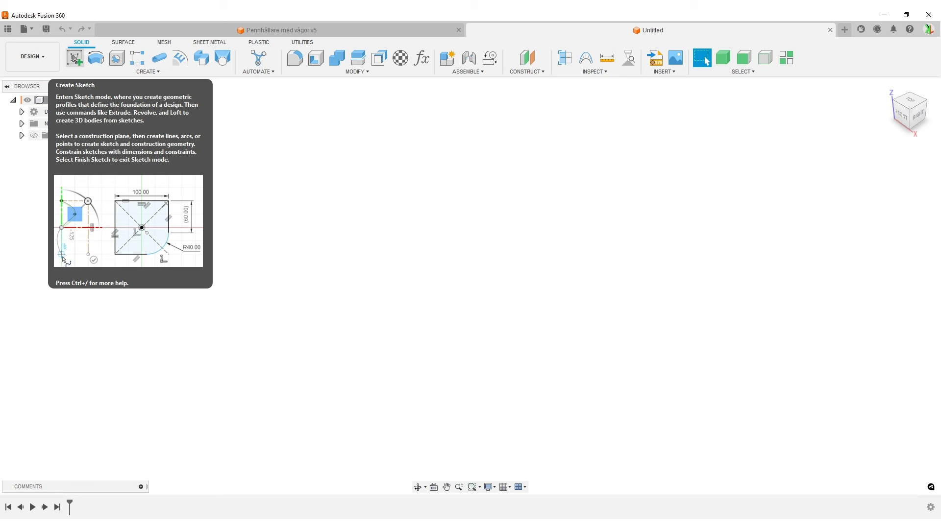
{"action": "left_click", "coordinate": [75, 58]}
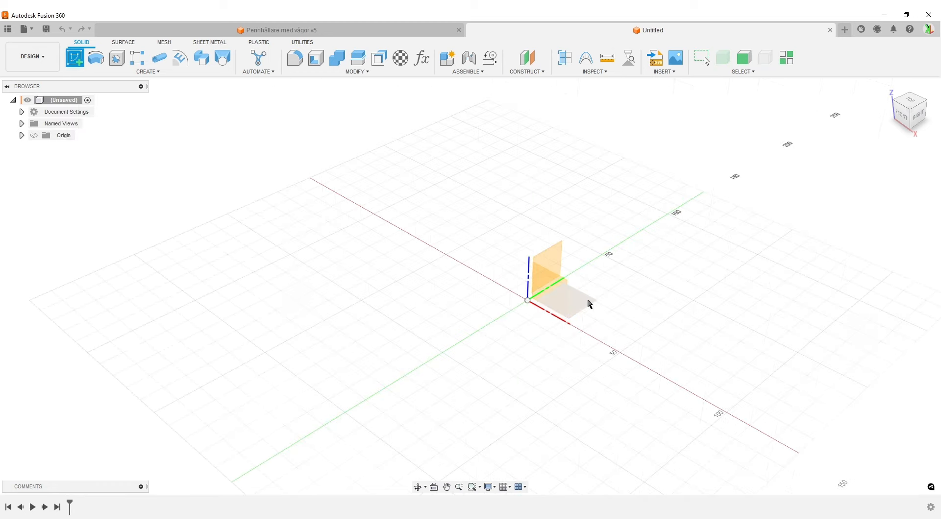
{"action": "left_click", "coordinate": [586, 304]}
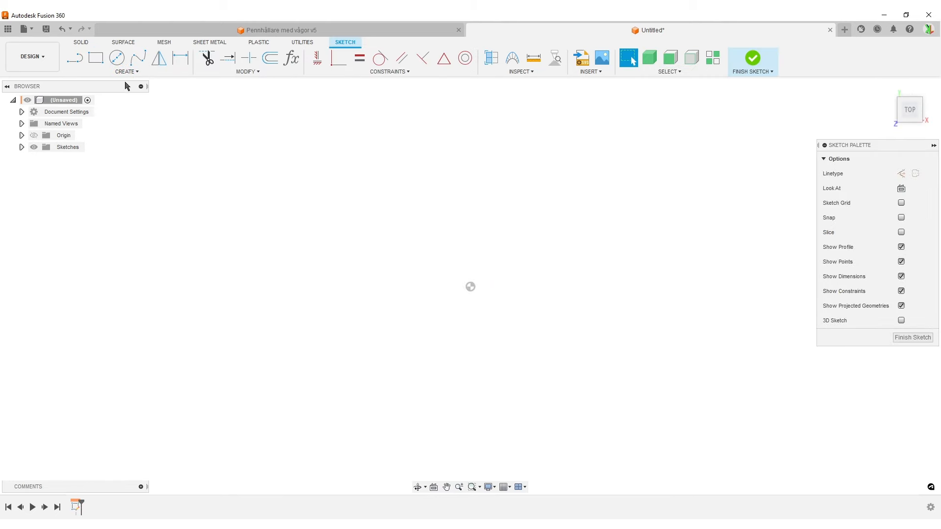
- Sketch a horizontal center-to-center slot about 88 mm between centres and apply a Midpoint constraint from its centreline to the origin
{"action": "left_click", "coordinate": [119, 72]}
{"action": "mouse_move", "coordinate": [139, 141]}
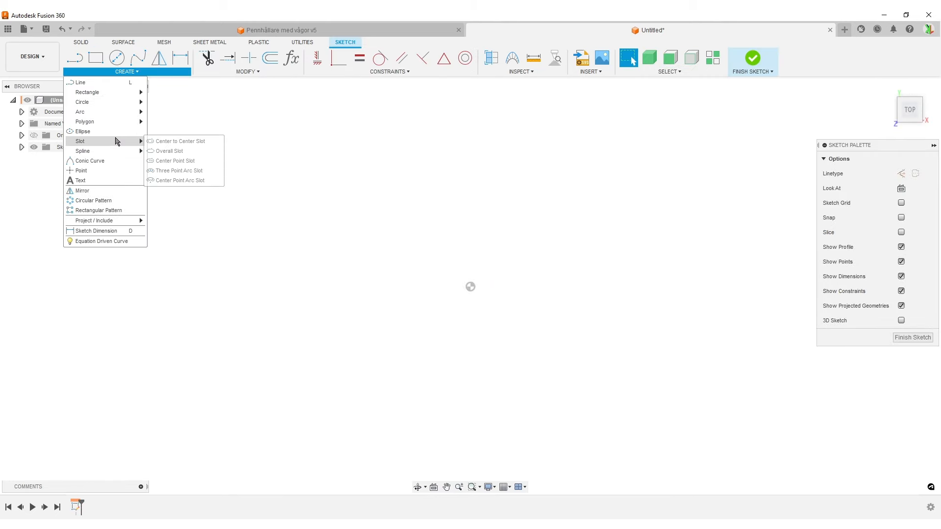
{"action": "left_click", "coordinate": [206, 141]}
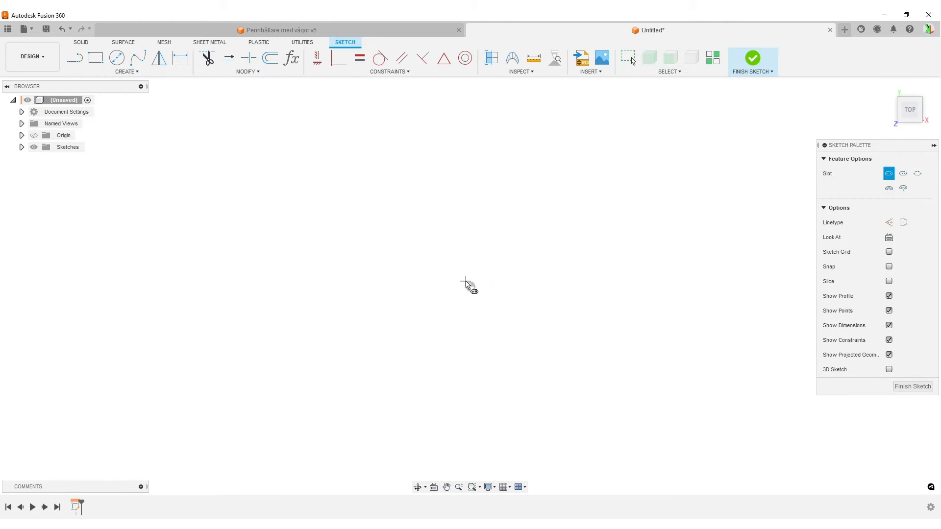
{"action": "left_click", "coordinate": [305, 210]}
{"action": "left_click", "coordinate": [512, 211]}
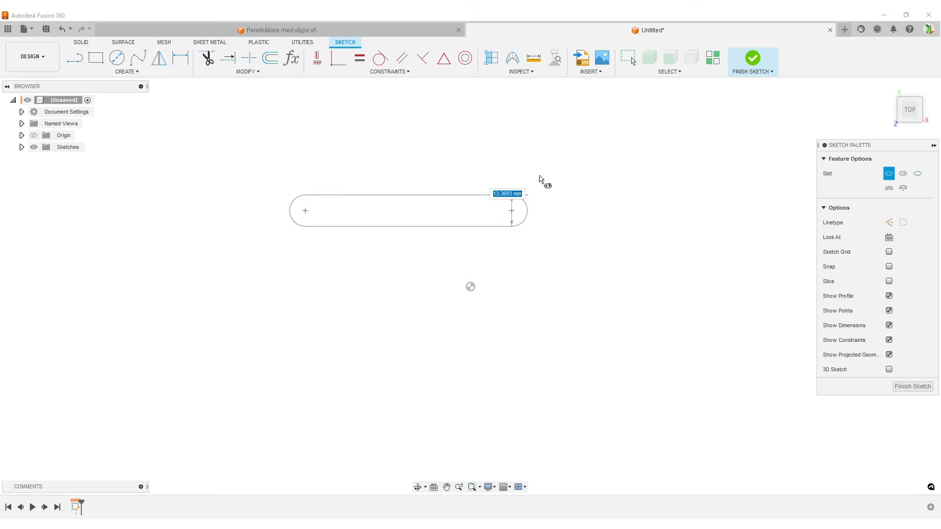
{"action": "left_click", "coordinate": [552, 149]}
{"action": "left_click", "coordinate": [444, 58]}
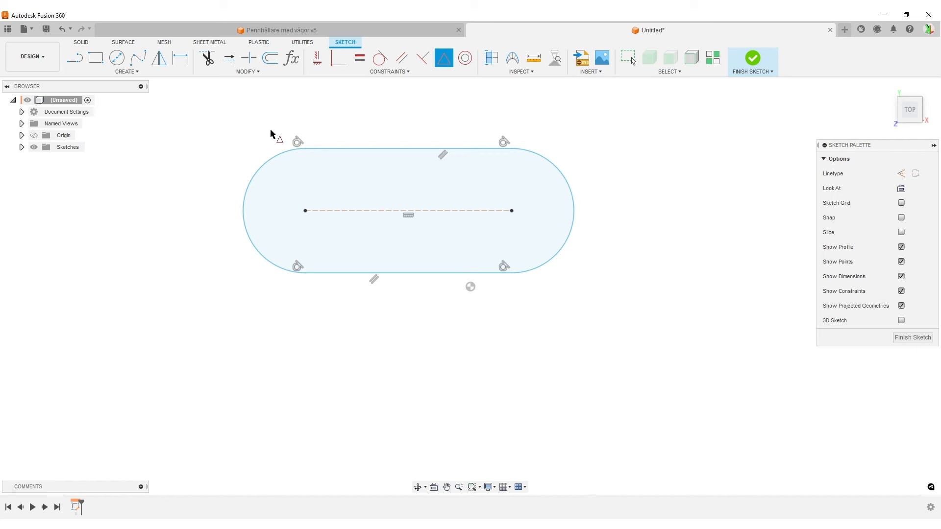
{"action": "left_click", "coordinate": [443, 211]}
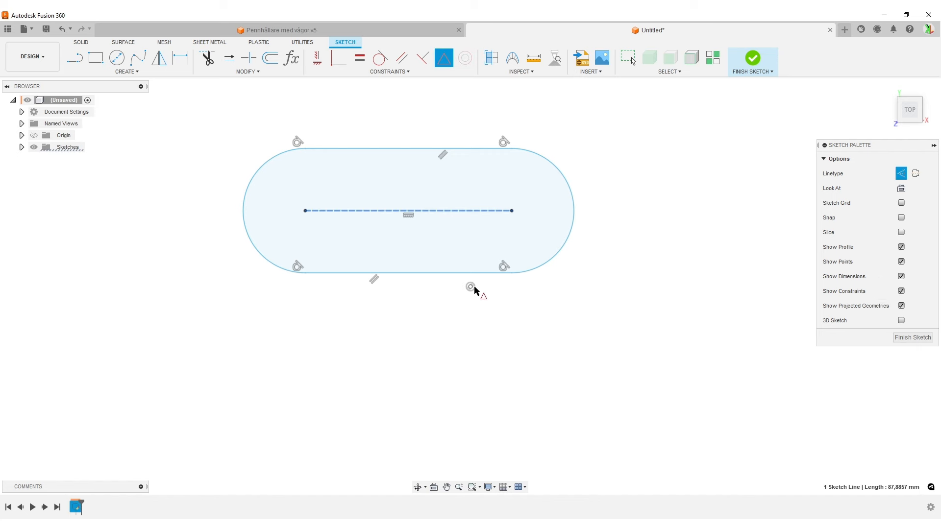
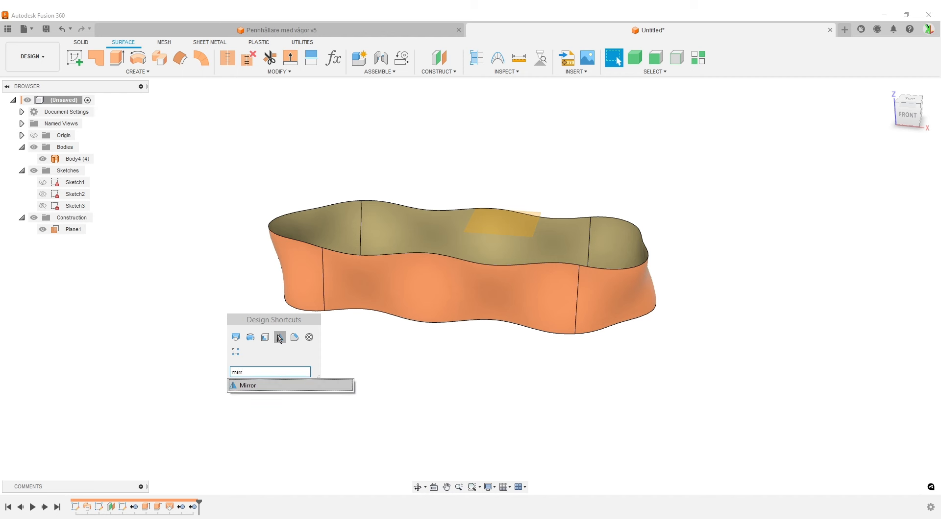
- Mirror the wavy surface body upward about the construction plane at its upper edge, using the Join operation
{"action": "left_click", "coordinate": [250, 385]}
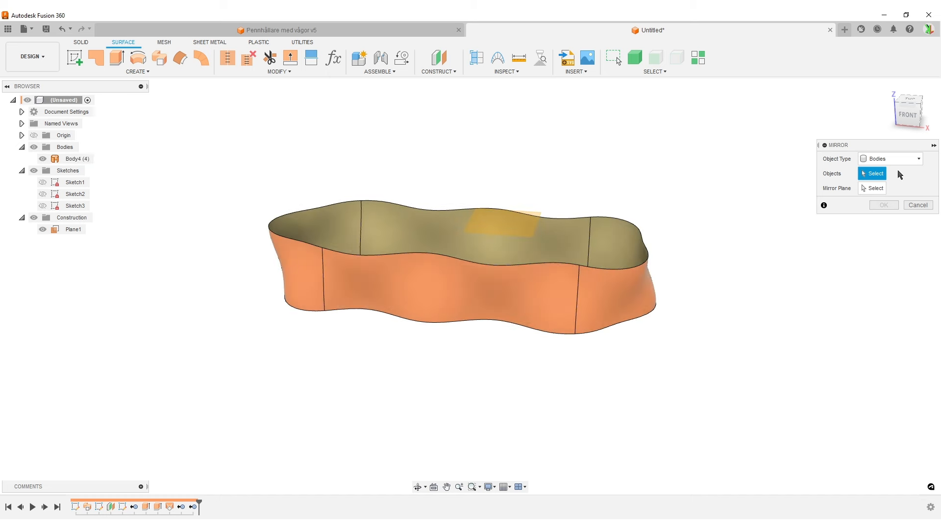
{"action": "left_click", "coordinate": [603, 296]}
{"action": "left_click", "coordinate": [873, 189]}
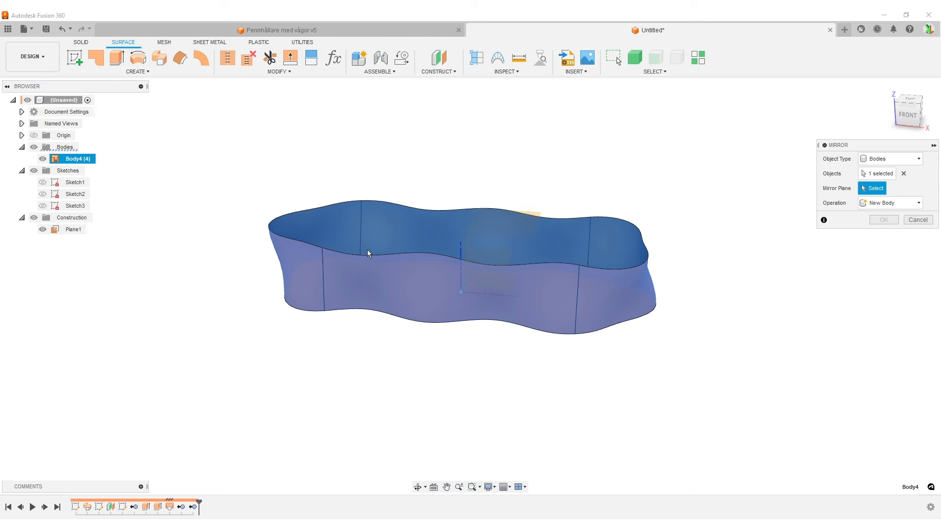
{"action": "left_click", "coordinate": [504, 227]}
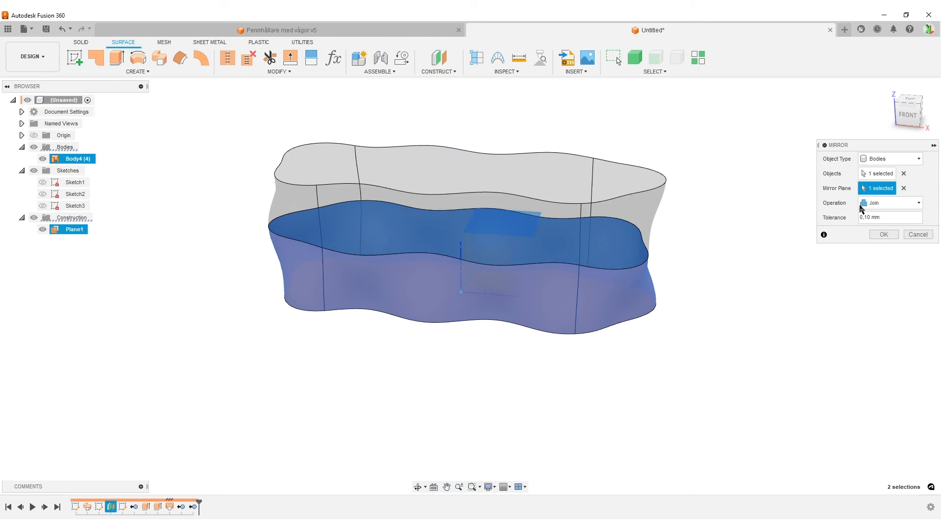
{"action": "left_click", "coordinate": [884, 234]}
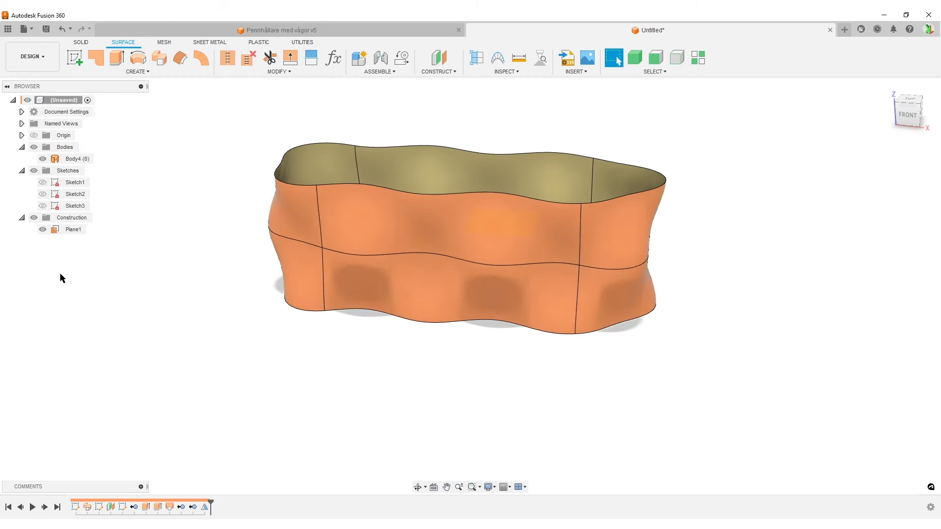
- Inspect the mirrored wavy body's surface transitions with a Curvature Map Analysis, then discard the analysis
{"action": "middle_click_drag", "start_coordinate": [568, 393], "coordinate": [530, 388], "text": "shift"}
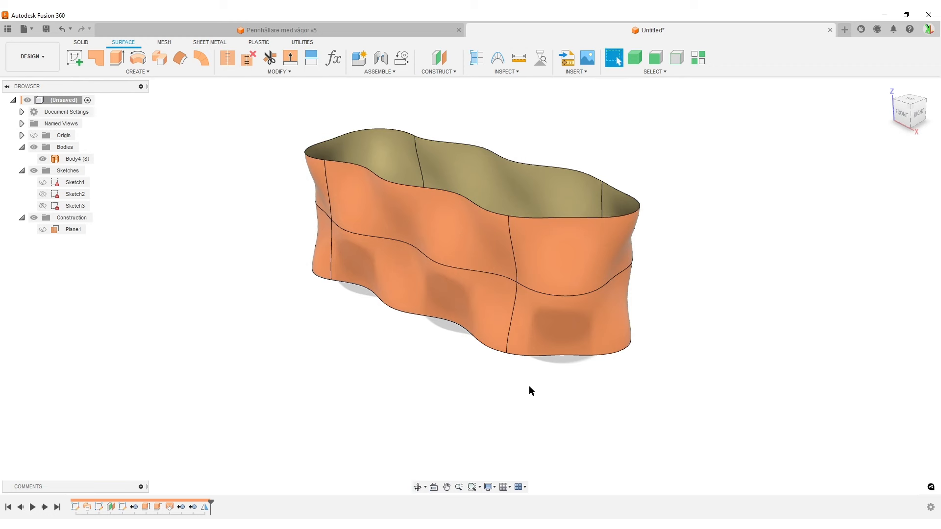
{"action": "middle_click_drag", "start_coordinate": [454, 366], "coordinate": [549, 281], "text": "shift"}
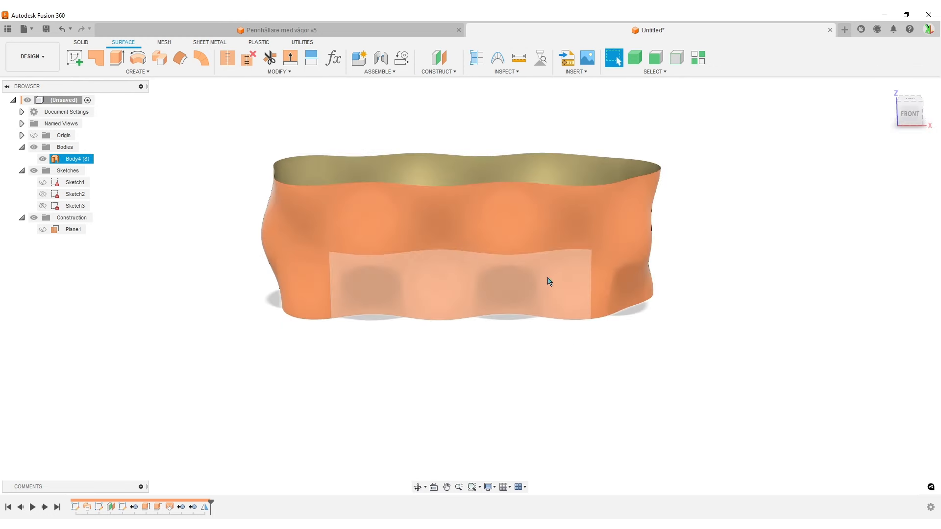
{"action": "left_click", "coordinate": [512, 72]}
{"action": "left_click", "coordinate": [506, 132]}
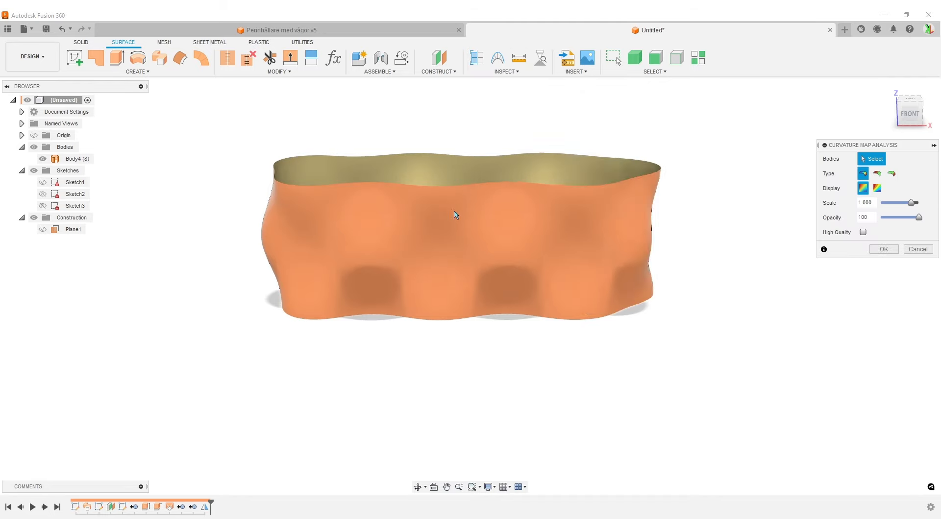
{"action": "left_click", "coordinate": [432, 301]}
{"action": "middle_click_drag", "start_coordinate": [319, 393], "coordinate": [286, 380], "text": "shift"}
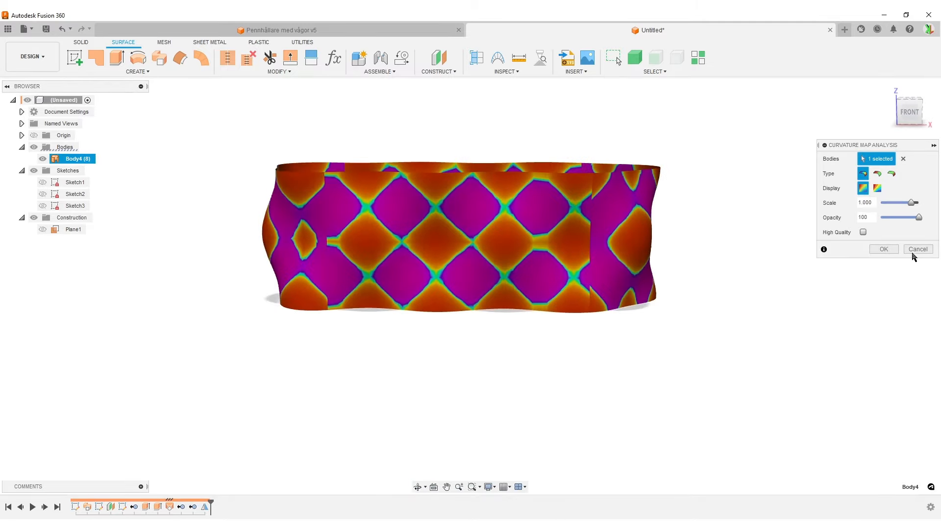
{"action": "left_click", "coordinate": [917, 249]}
- Set up a Rectangular Pattern of the wavy surface body along the vertical Z axis
{"action": "middle_click_drag", "start_coordinate": [555, 349], "coordinate": [456, 396], "text": "shift"}
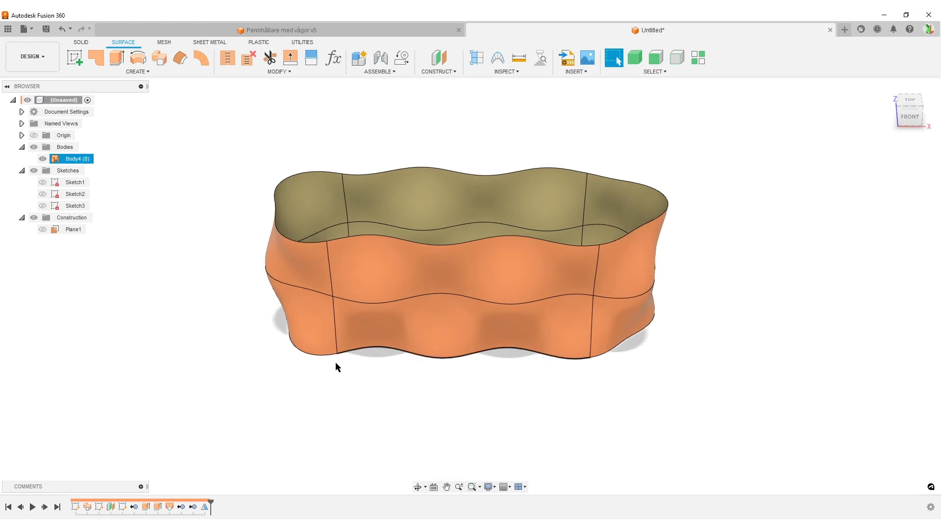
{"action": "type", "text": "s"}
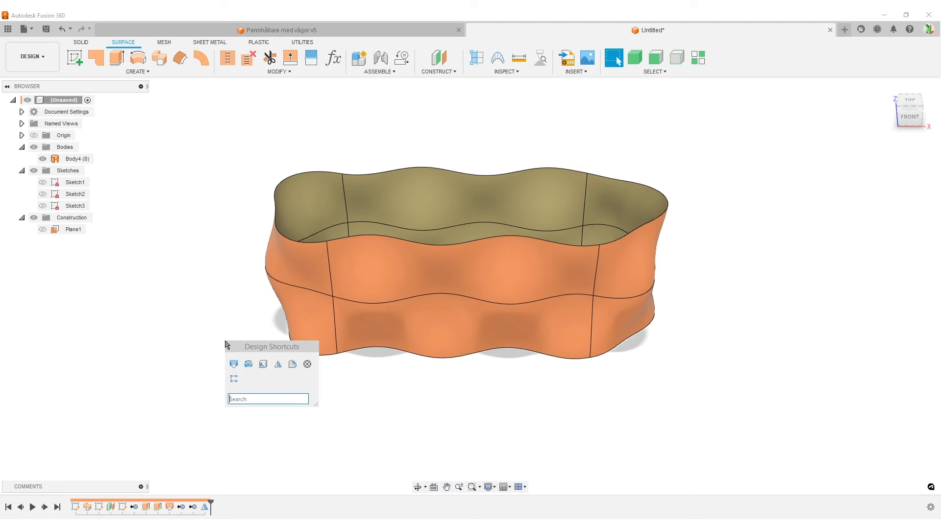
{"action": "type", "text": "rec"}
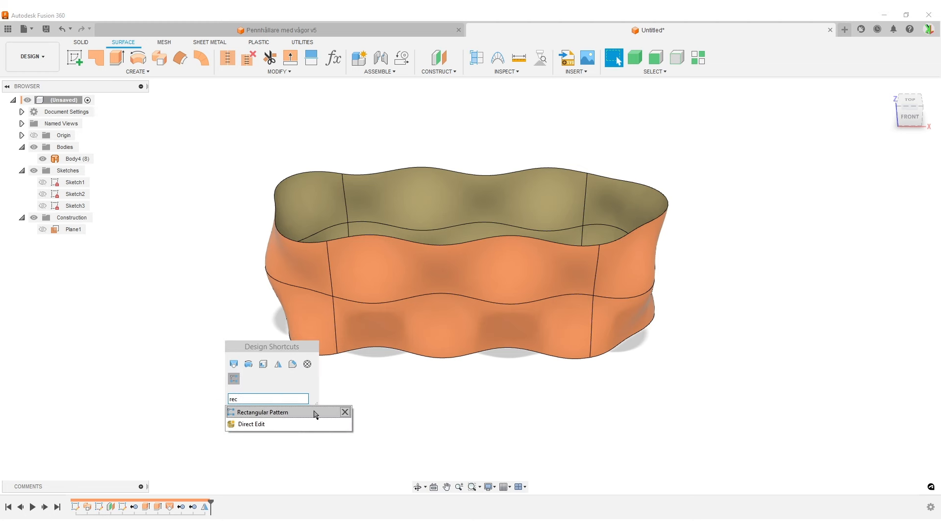
{"action": "left_click", "coordinate": [274, 412]}
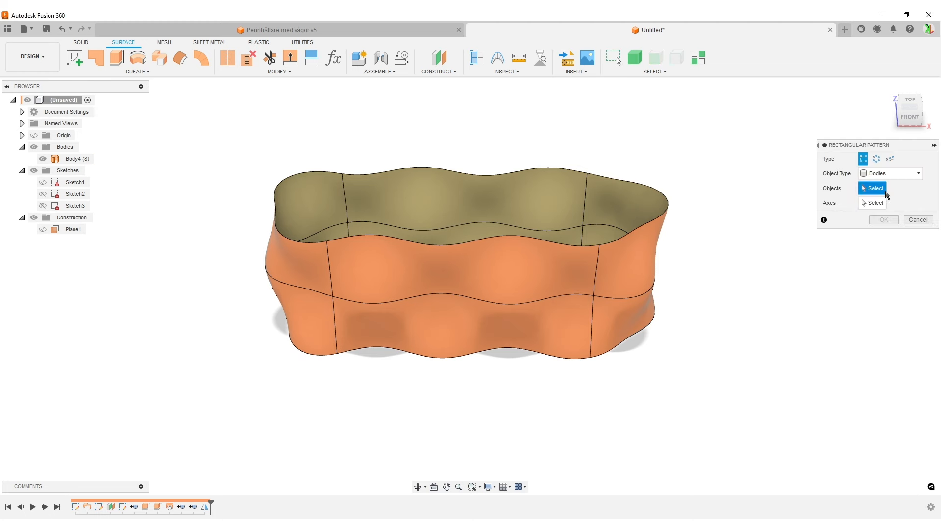
{"action": "left_click", "coordinate": [507, 324]}
{"action": "left_click", "coordinate": [876, 203]}
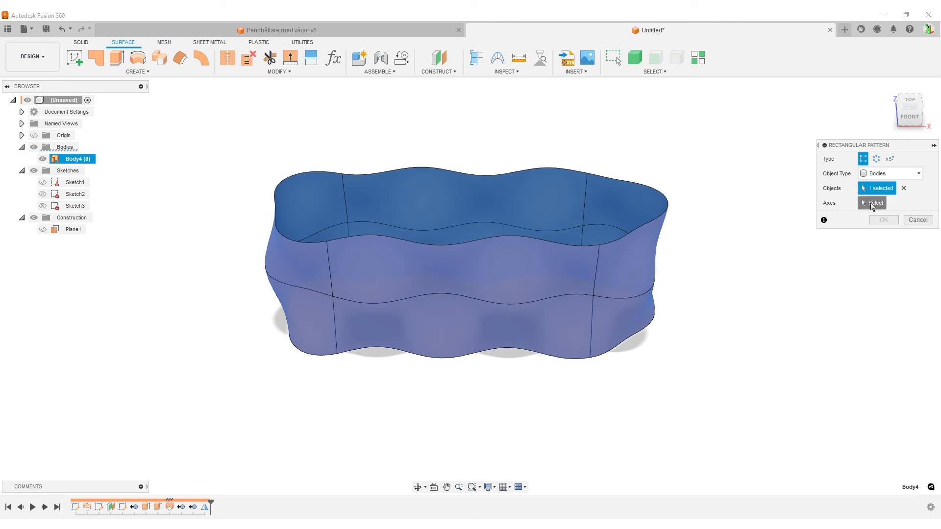
{"action": "left_click", "coordinate": [464, 284]}
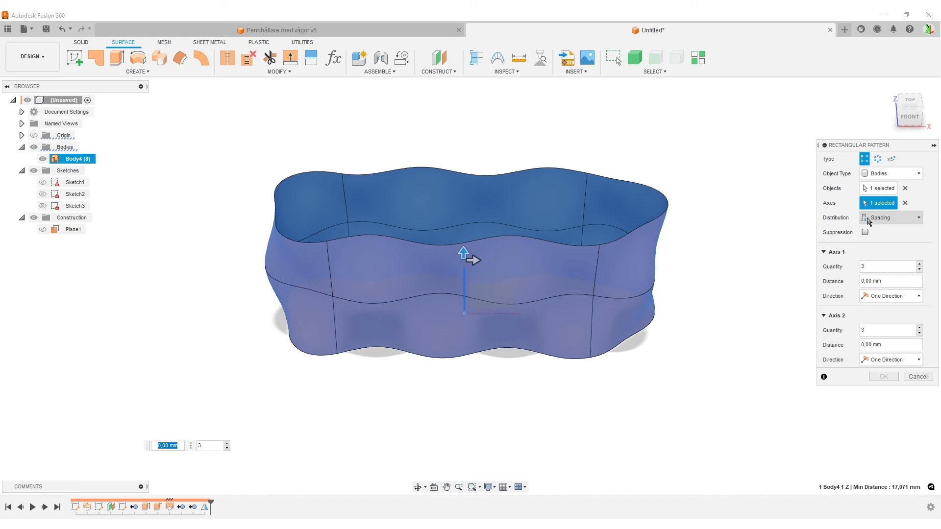
- Give the vertical pattern a spacing distance of 38 mm and a quantity of 2, and create it
{"action": "left_click", "coordinate": [892, 283]}
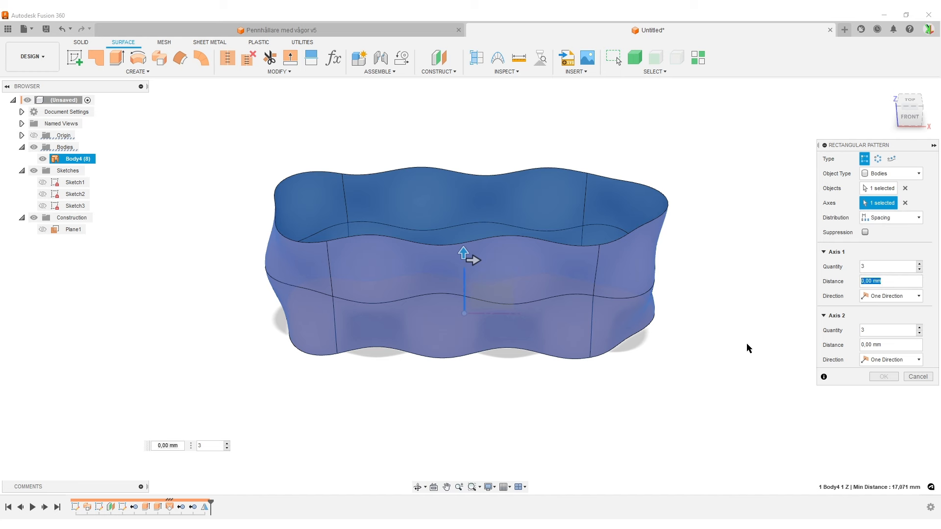
{"action": "type", "text": "38"}
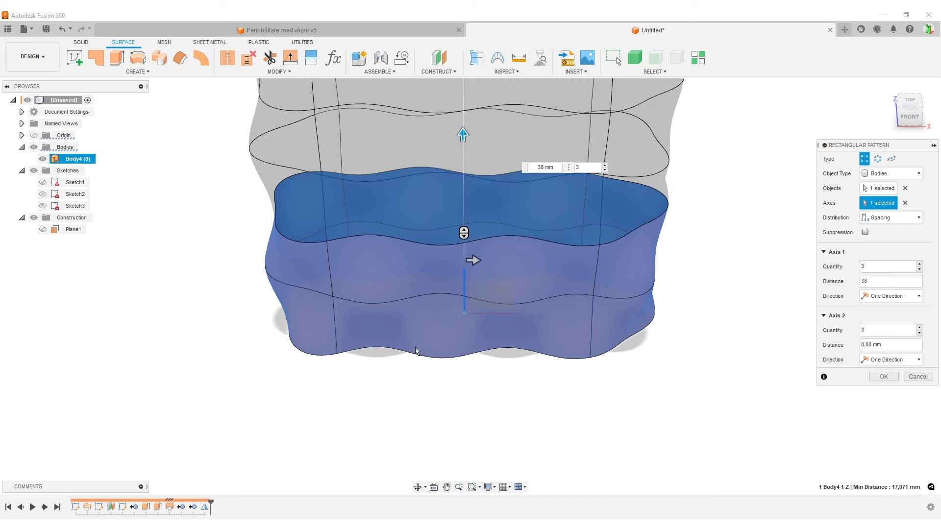
{"action": "mouse_move", "coordinate": [607, 313]}
{"action": "middle_mouse_down", "text": "shift"}
{"action": "mouse_move", "coordinate": [605, 268]}
{"action": "mouse_move", "coordinate": [607, 314]}
{"action": "middle_mouse_up", "text": "shift"}
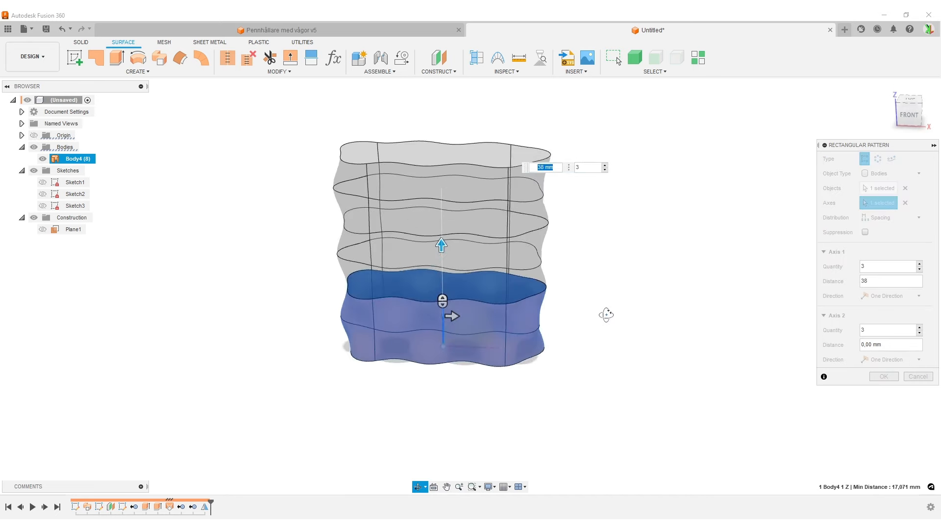
{"action": "scroll", "coordinate": [607, 314], "scroll_direction": "up", "scroll_amount": 1}
{"action": "left_click", "coordinate": [919, 270]}
{"action": "middle_click_drag", "start_coordinate": [565, 365], "coordinate": [679, 342], "text": "shift"}
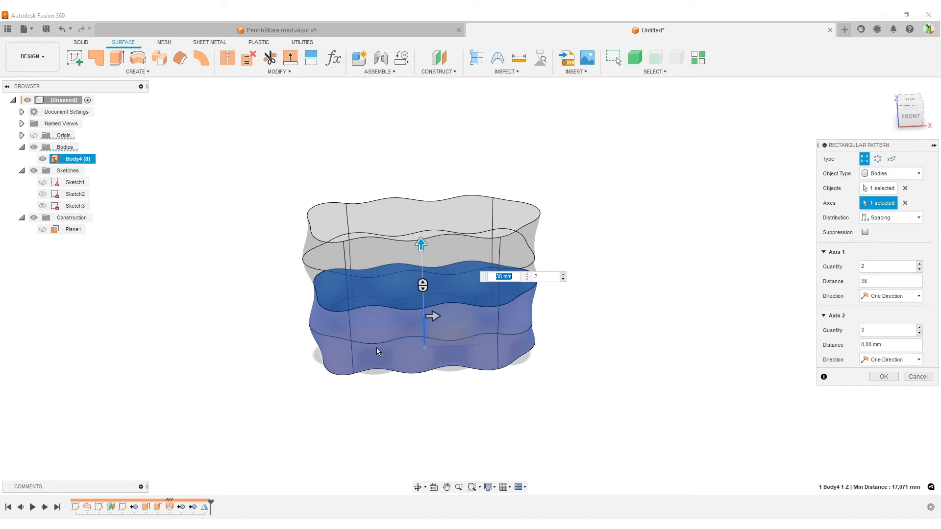
{"action": "left_click", "coordinate": [884, 377]}
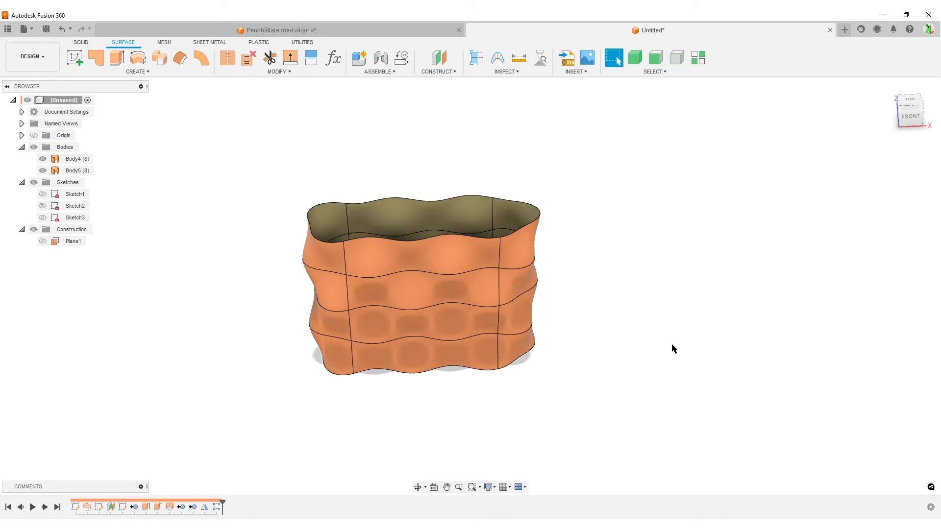
- Examine the stacked wavy surface bodies from the back, front and above, including the seams and inner walls
{"action": "middle_click_drag", "start_coordinate": [647, 364], "coordinate": [349, 315], "text": "shift"}
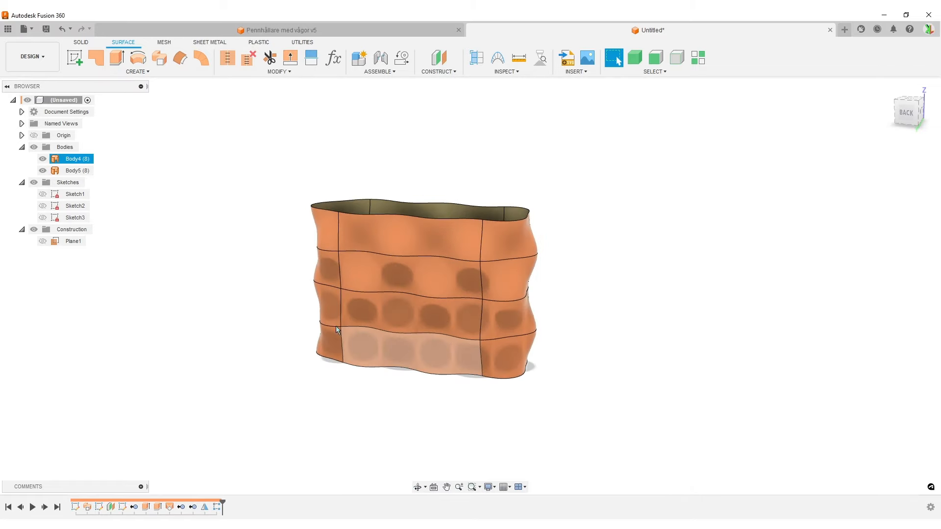
{"action": "mouse_move", "coordinate": [654, 334]}
{"action": "middle_mouse_down", "text": "shift"}
{"action": "mouse_move", "coordinate": [580, 341]}
{"action": "mouse_move", "coordinate": [513, 369]}
{"action": "mouse_move", "coordinate": [491, 360]}
{"action": "mouse_move", "coordinate": [505, 354]}
{"action": "mouse_move", "coordinate": [512, 372]}
{"action": "middle_mouse_up", "text": "shift"}
{"action": "scroll", "coordinate": [543, 343], "scroll_direction": "up", "scroll_amount": 3}
{"action": "middle_click_drag", "start_coordinate": [584, 269], "coordinate": [673, 307]}
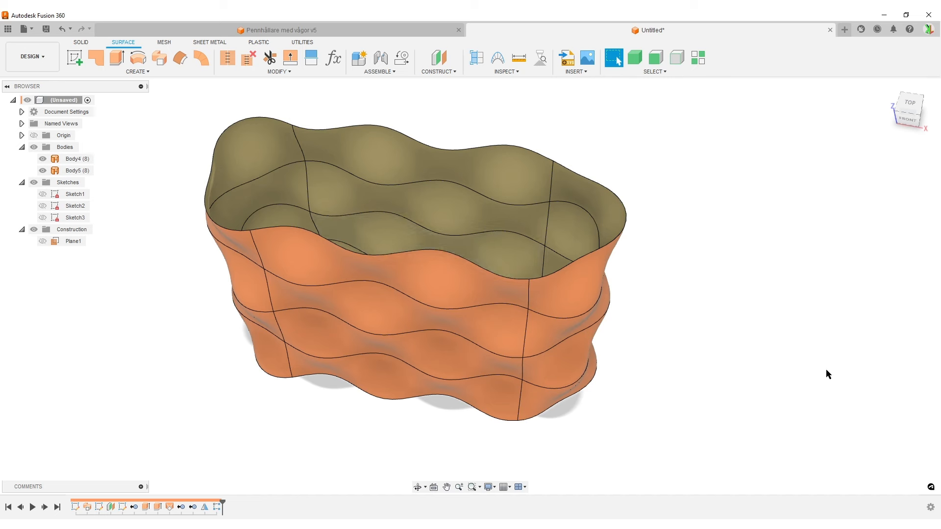
{"action": "middle_click_drag", "start_coordinate": [730, 339], "coordinate": [739, 268], "text": "shift"}
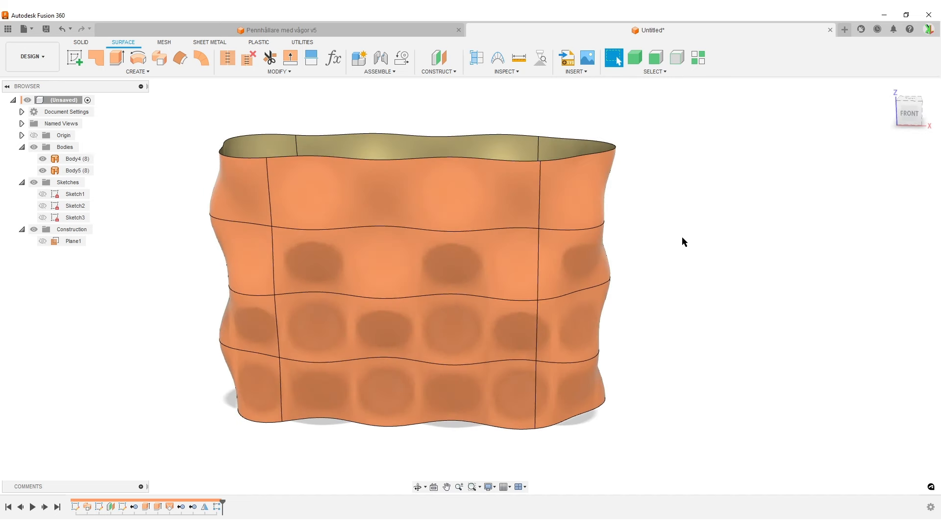
{"action": "scroll", "coordinate": [681, 242], "scroll_direction": "down", "scroll_amount": 2}
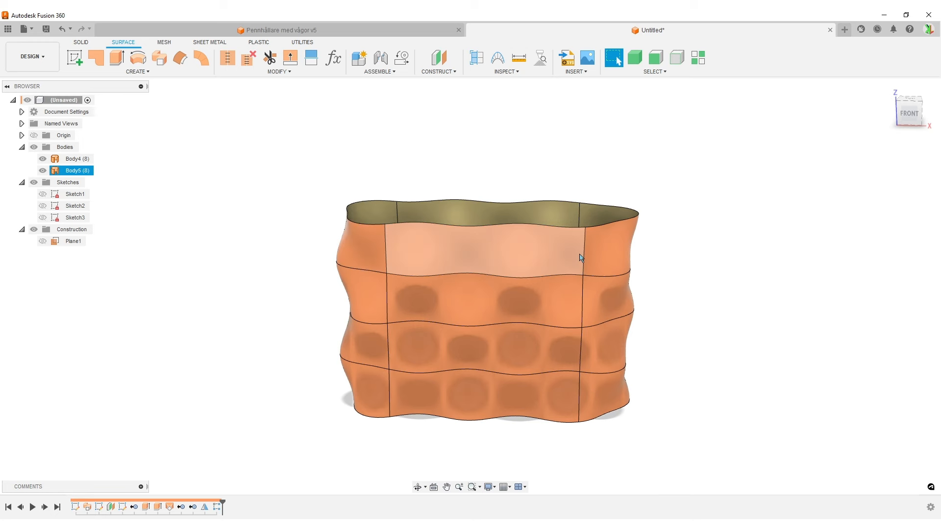
{"action": "scroll", "coordinate": [214, 212], "scroll_direction": "up", "scroll_amount": 1}
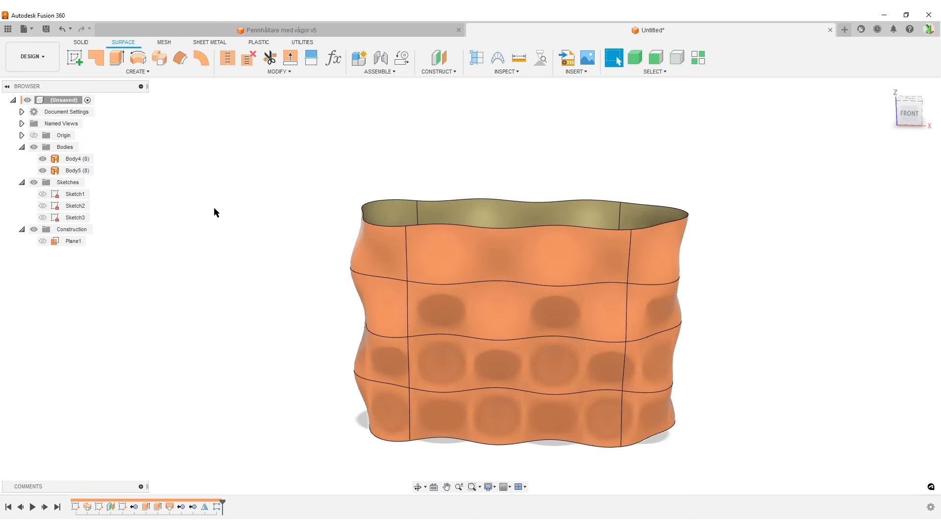
- Create an offset construction plane from the horizontal XY origin plane at a distance of 38*1,75 mm
{"action": "left_click", "coordinate": [436, 57]}
{"action": "scroll", "coordinate": [384, 181], "scroll_direction": "down", "scroll_amount": 3}
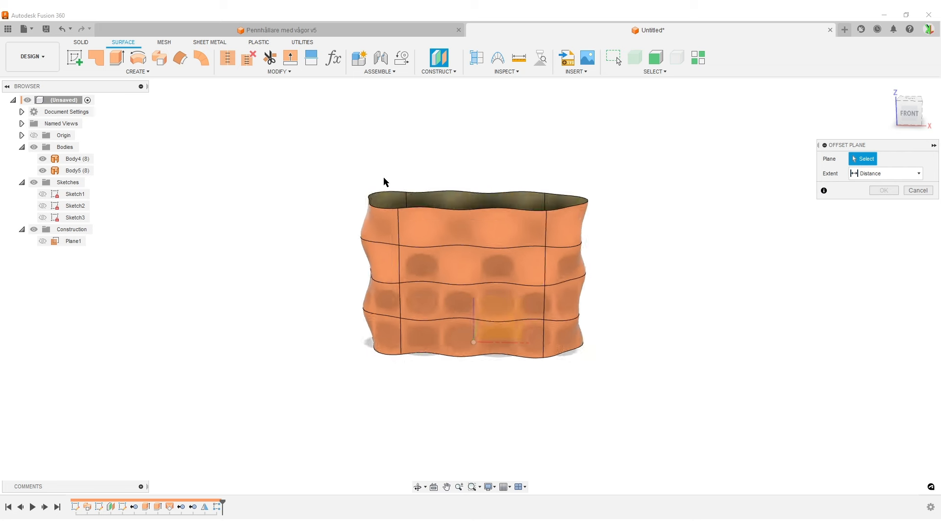
{"action": "middle_click_drag", "start_coordinate": [427, 206], "coordinate": [446, 251], "text": "shift"}
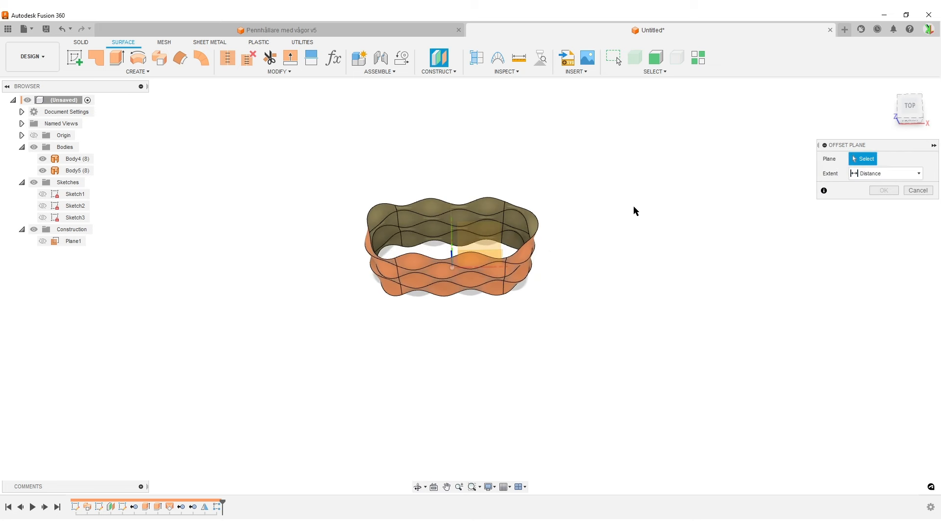
{"action": "middle_click_drag", "start_coordinate": [635, 211], "coordinate": [531, 296], "text": "shift"}
{"action": "left_click", "coordinate": [501, 299]}
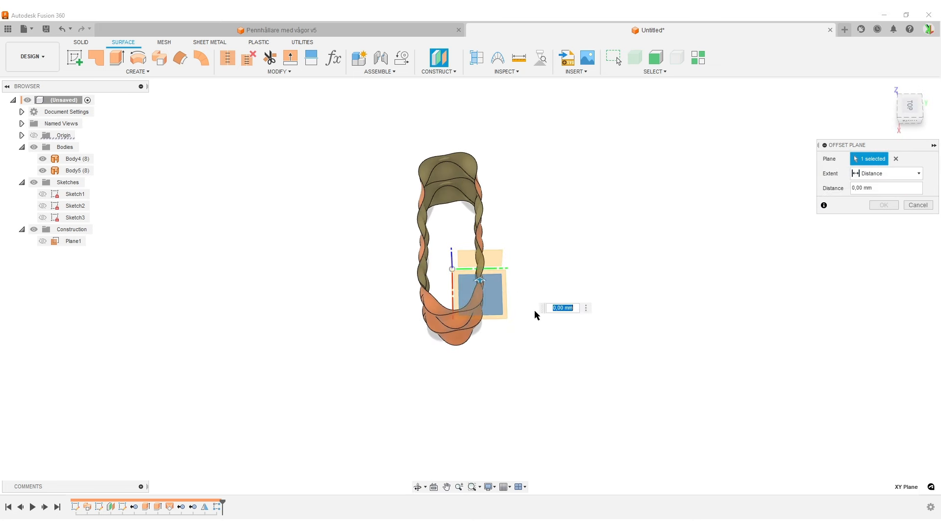
{"action": "mouse_move", "coordinate": [278, 353]}
{"action": "middle_mouse_down", "text": "shift"}
{"action": "mouse_move", "coordinate": [367, 296]}
{"action": "mouse_move", "coordinate": [338, 319]}
{"action": "middle_mouse_up", "text": "shift"}
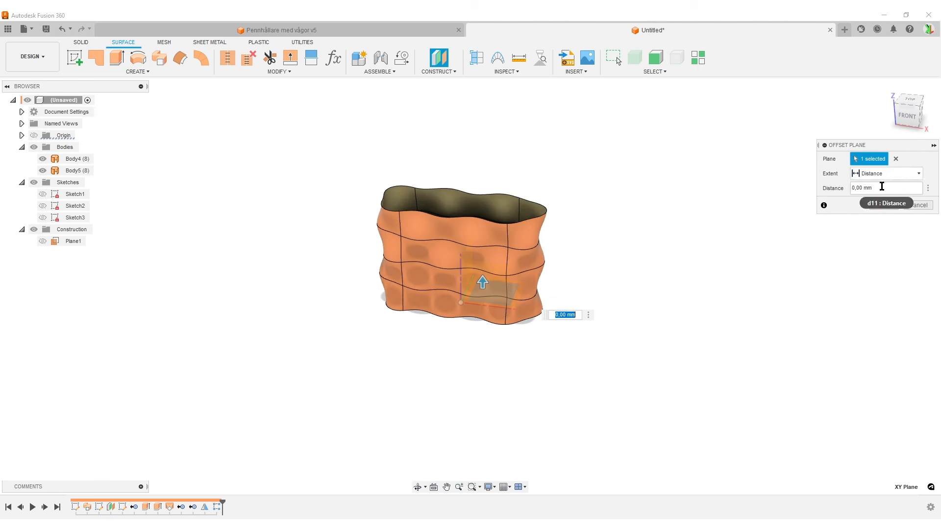
{"action": "left_click_drag", "start_coordinate": [883, 188], "coordinate": [849, 189]}
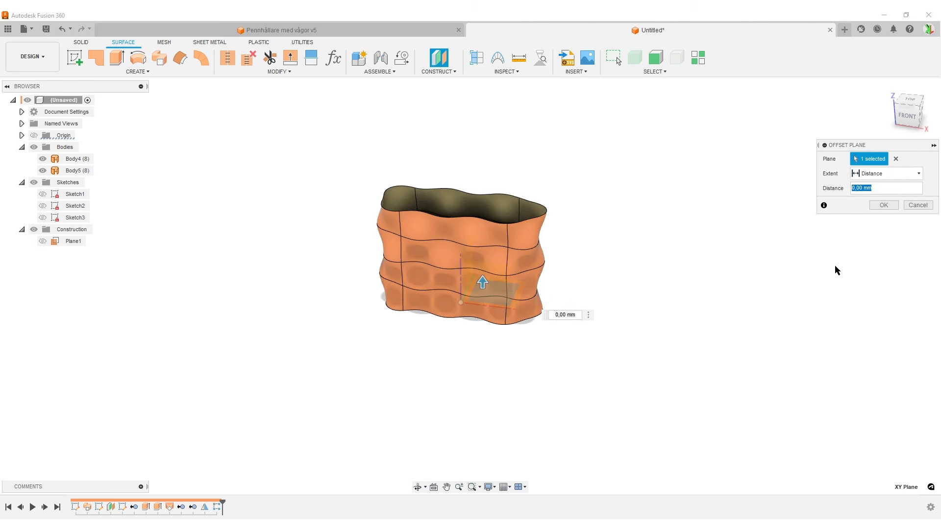
{"action": "type", "text": "38"}
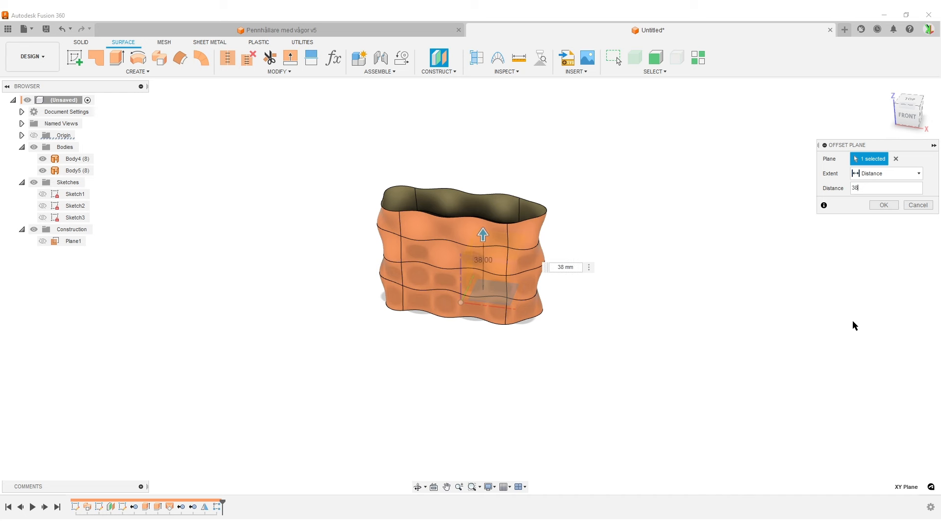
{"action": "type", "text": "*1,75"}
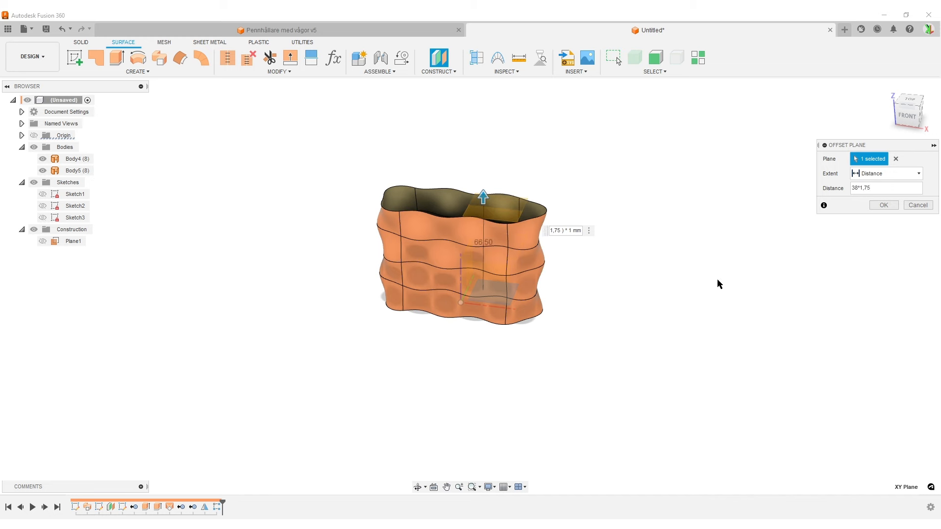
{"action": "middle_click_drag", "start_coordinate": [654, 269], "coordinate": [481, 253], "text": "shift"}
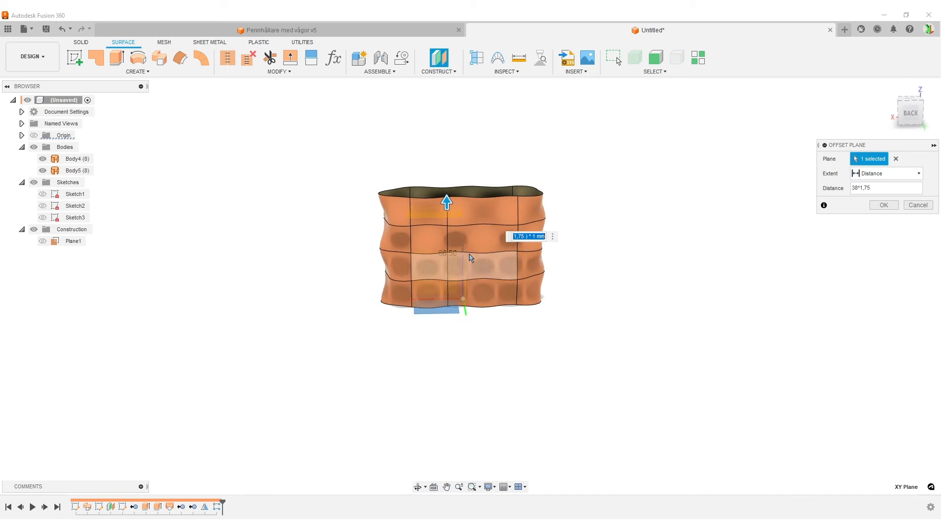
{"action": "scroll", "coordinate": [411, 208], "scroll_direction": "up", "scroll_amount": 5}
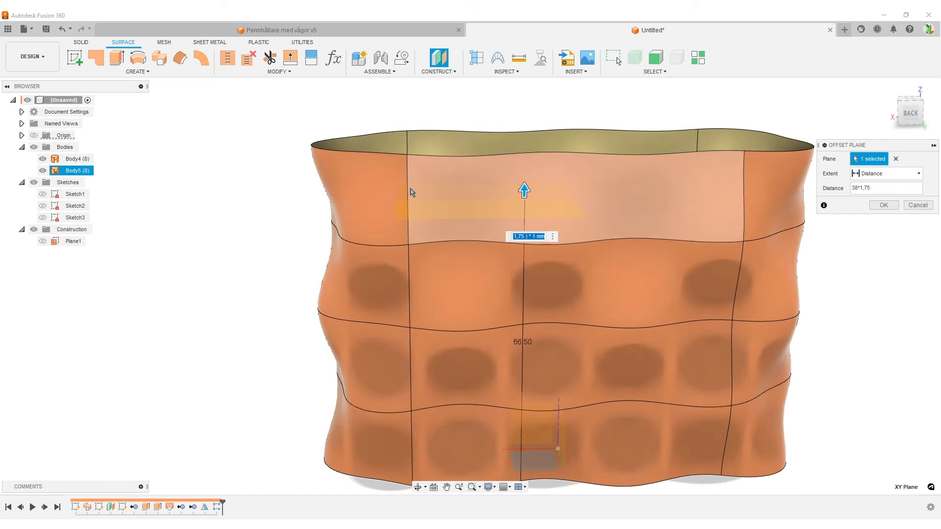
{"action": "scroll", "coordinate": [373, 211], "scroll_direction": "down", "scroll_amount": 5}
{"action": "left_click", "coordinate": [883, 205]}
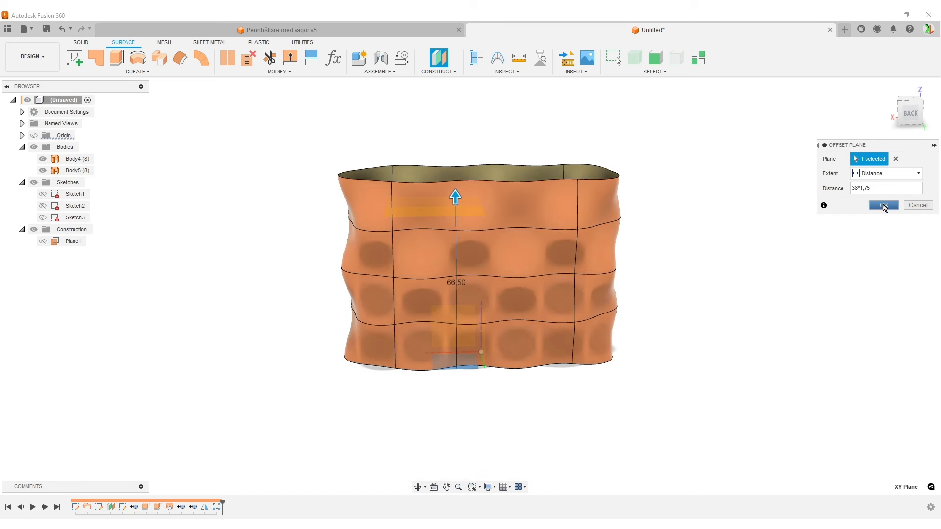
- Trim off the wavy wall above the new offset plane, using that plane as the trim tool, and hide the plane
{"action": "left_click", "coordinate": [269, 59]}
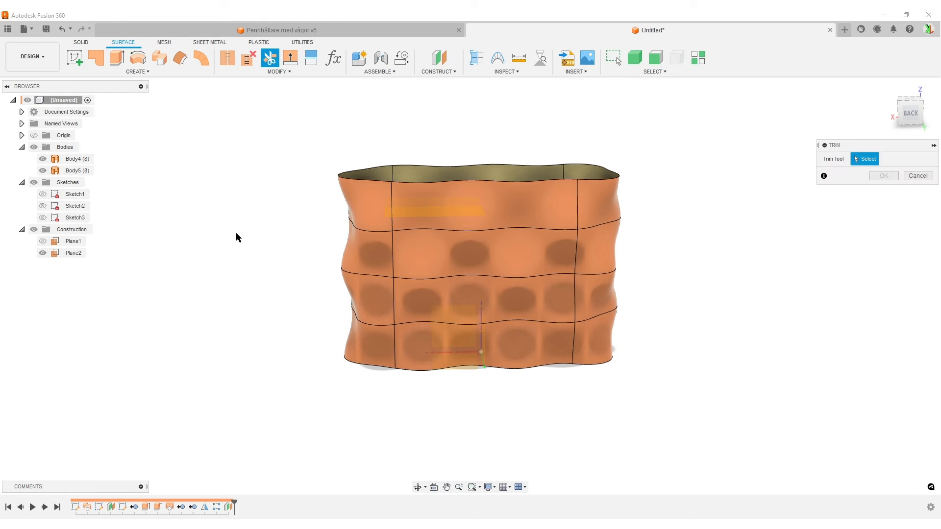
{"action": "left_click", "coordinate": [414, 219]}
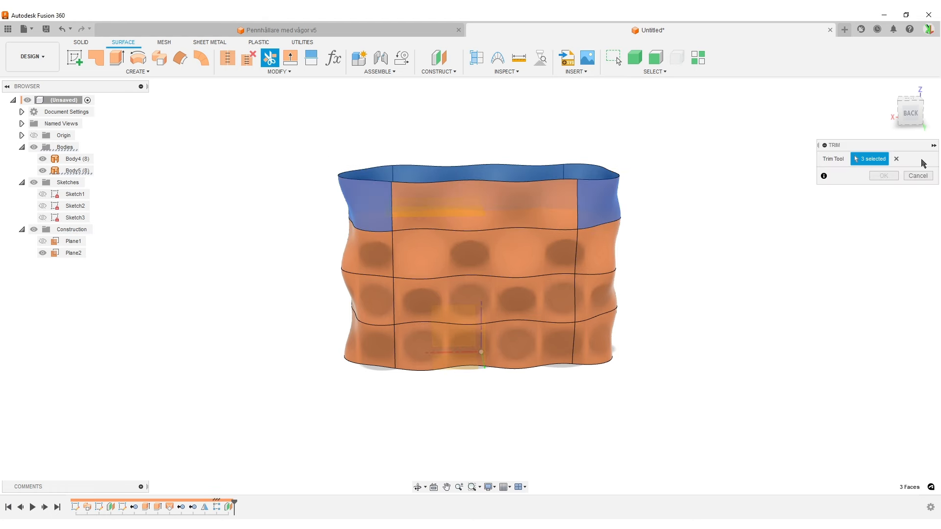
{"action": "left_click", "coordinate": [897, 159]}
{"action": "middle_click_drag", "start_coordinate": [698, 233], "coordinate": [613, 279], "text": "shift"}
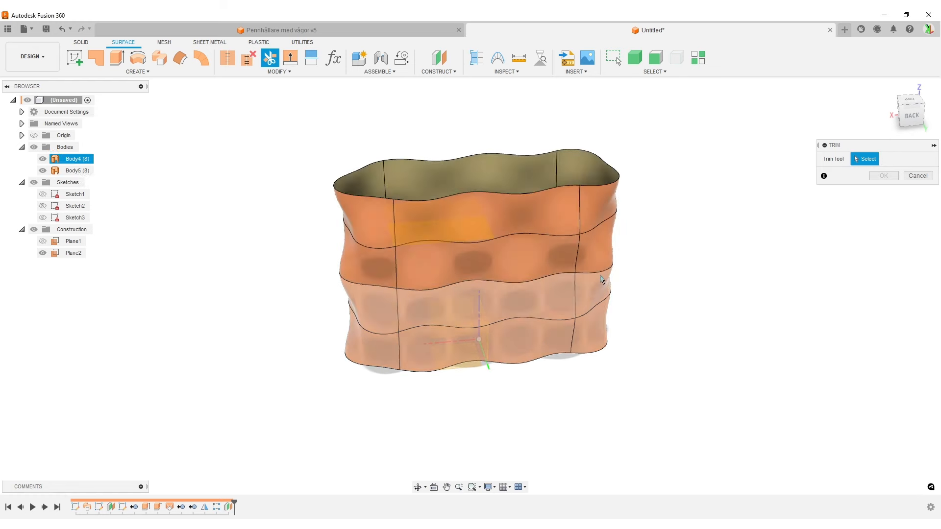
{"action": "left_click", "coordinate": [450, 241]}
{"action": "middle_click_drag", "start_coordinate": [770, 304], "coordinate": [757, 267], "text": "shift"}
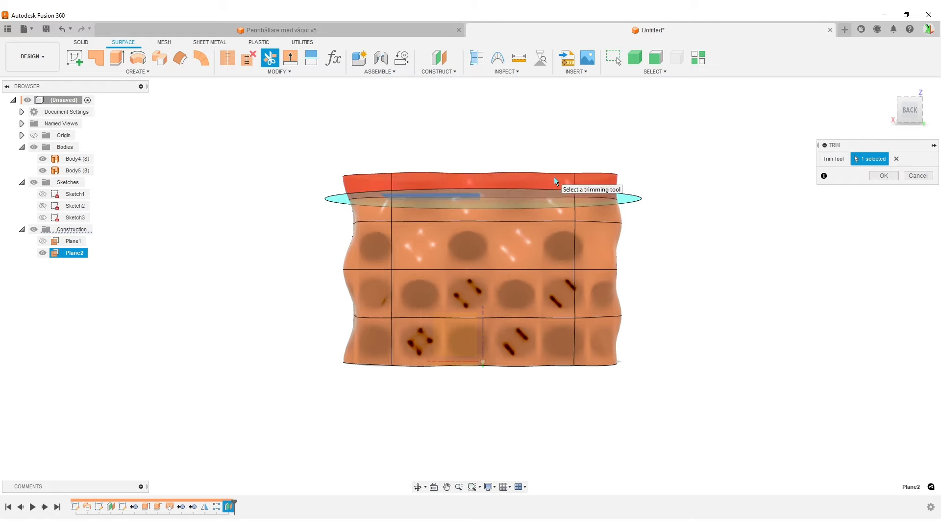
{"action": "middle_click_drag", "start_coordinate": [188, 313], "coordinate": [330, 329], "text": "shift"}
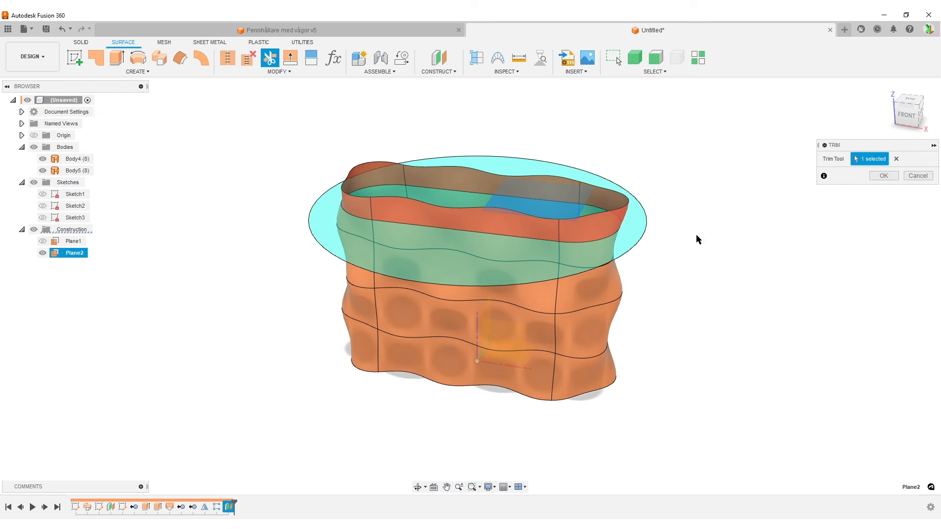
{"action": "left_click", "coordinate": [884, 175]}
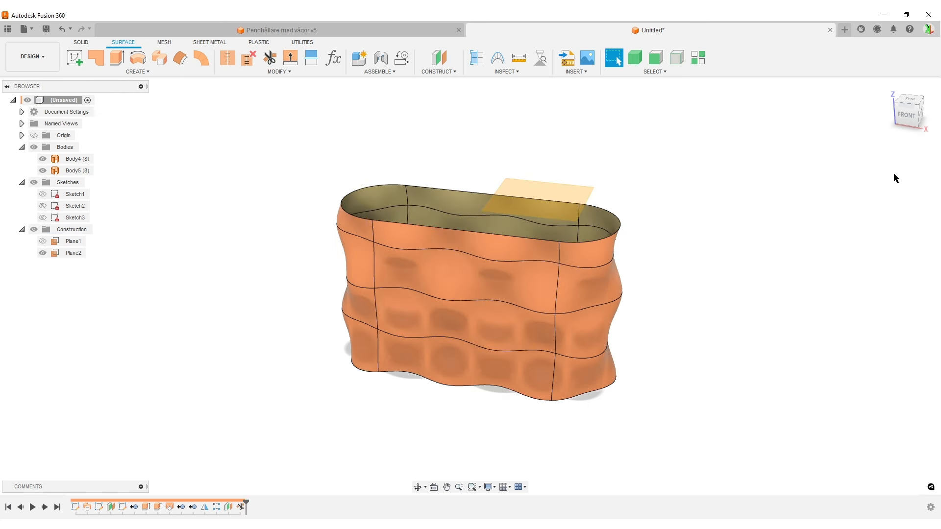
{"action": "left_click", "coordinate": [43, 253]}
- Close the flat top opening of the trimmed wavy wall with a Patch surface as a new body
{"action": "middle_click_drag", "start_coordinate": [601, 265], "coordinate": [607, 327], "text": "shift"}
{"action": "middle_click_drag", "start_coordinate": [841, 319], "coordinate": [758, 273], "text": "shift"}
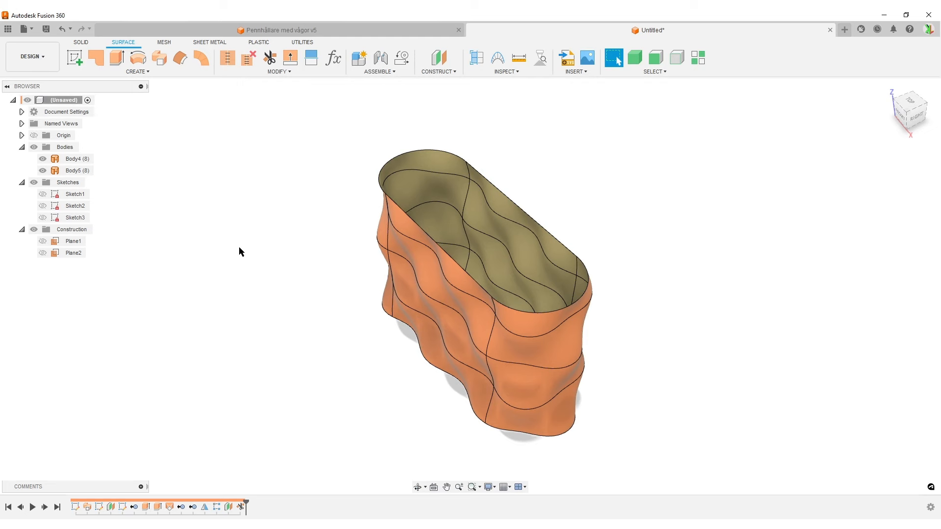
{"action": "middle_click_drag", "start_coordinate": [240, 250], "coordinate": [286, 245], "text": "shift"}
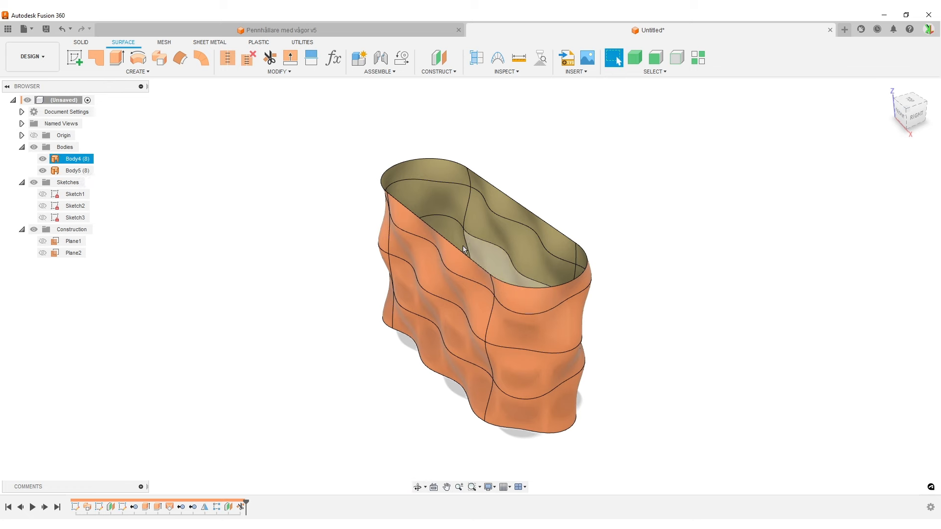
{"action": "middle_click_drag", "start_coordinate": [270, 322], "coordinate": [348, 325], "text": "shift"}
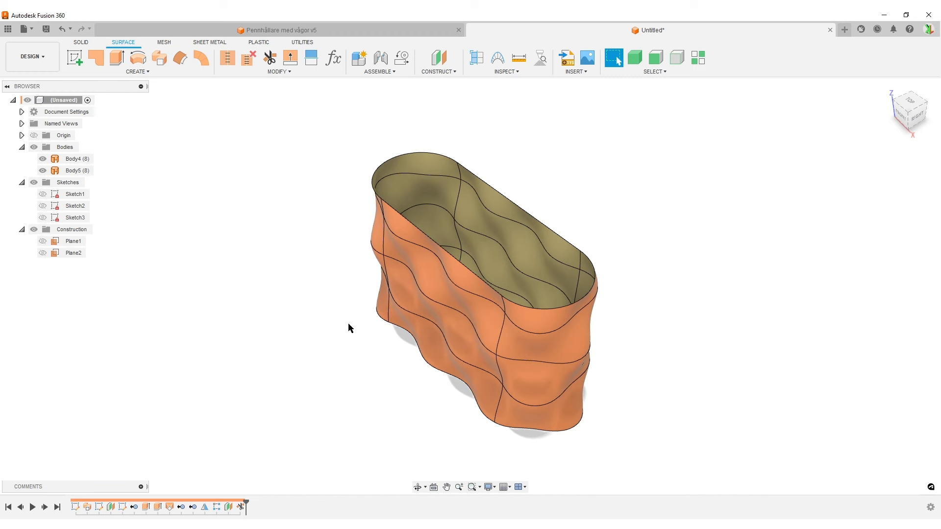
{"action": "middle_click_drag", "start_coordinate": [593, 421], "coordinate": [548, 396], "text": "shift"}
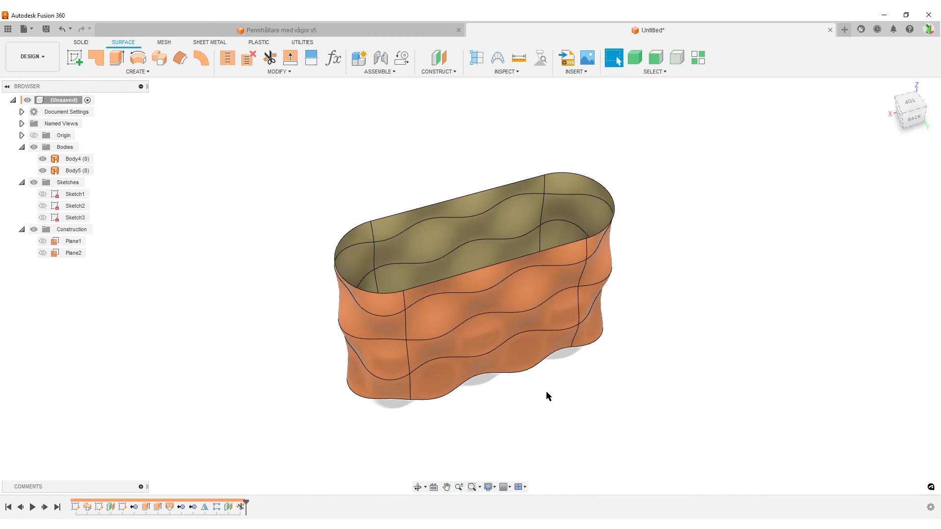
{"action": "middle_click_drag", "start_coordinate": [725, 334], "coordinate": [695, 336], "text": "shift"}
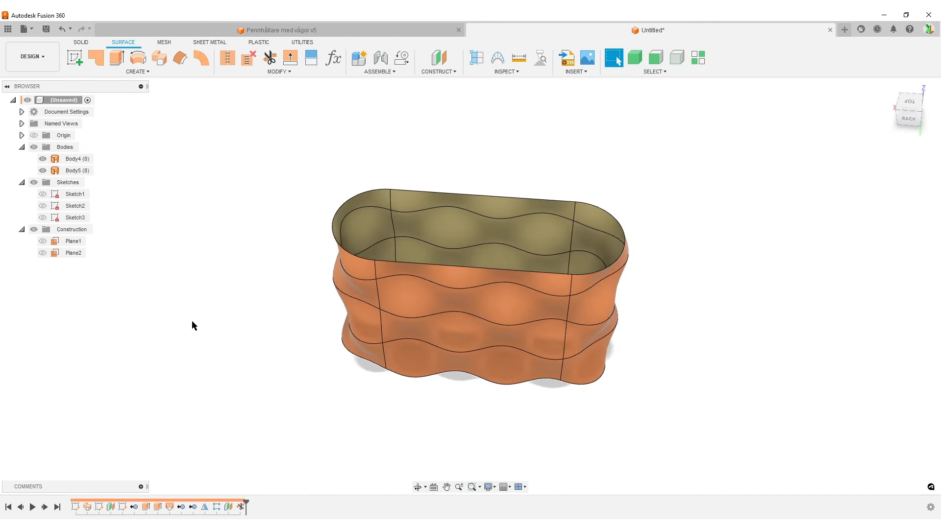
{"action": "left_click", "coordinate": [95, 58]}
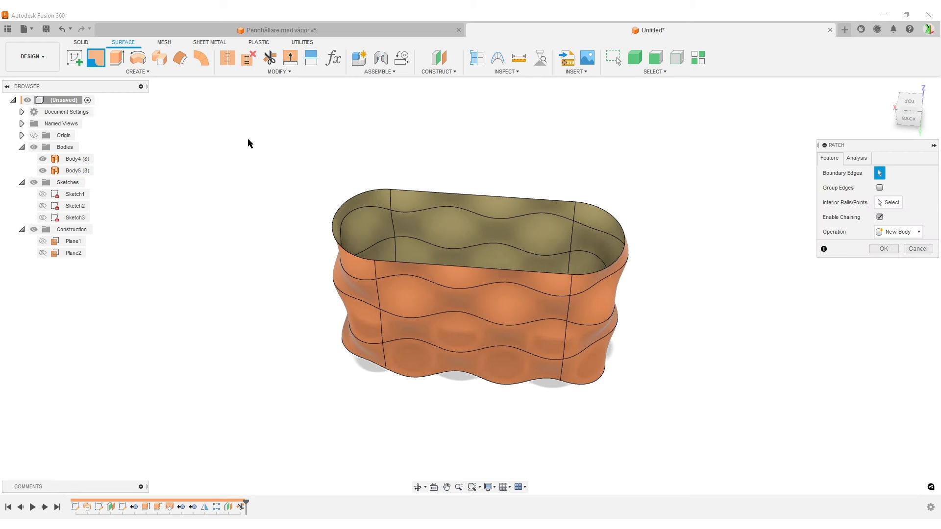
{"action": "left_click", "coordinate": [487, 199]}
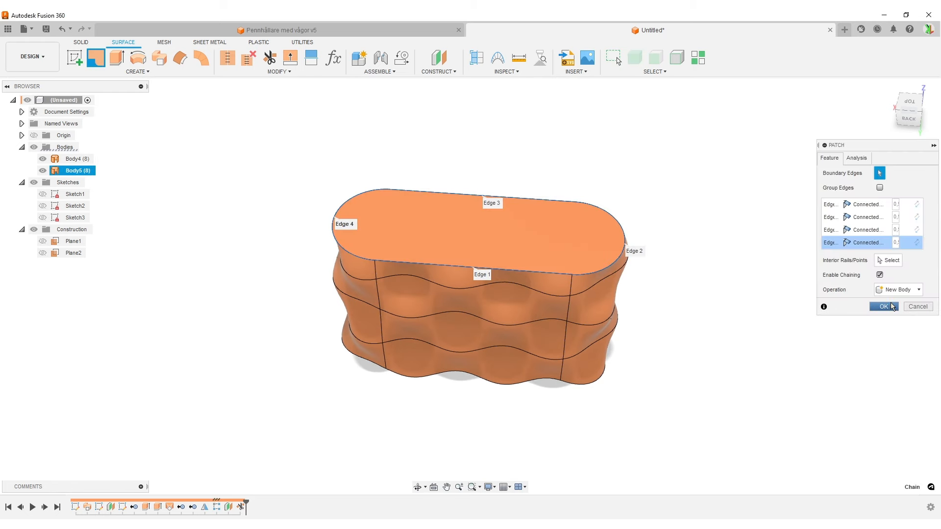
{"action": "left_click", "coordinate": [883, 309]}
- Close the wavy bottom opening of the wall with a Patch surface as a new body
{"action": "left_click", "coordinate": [96, 58]}
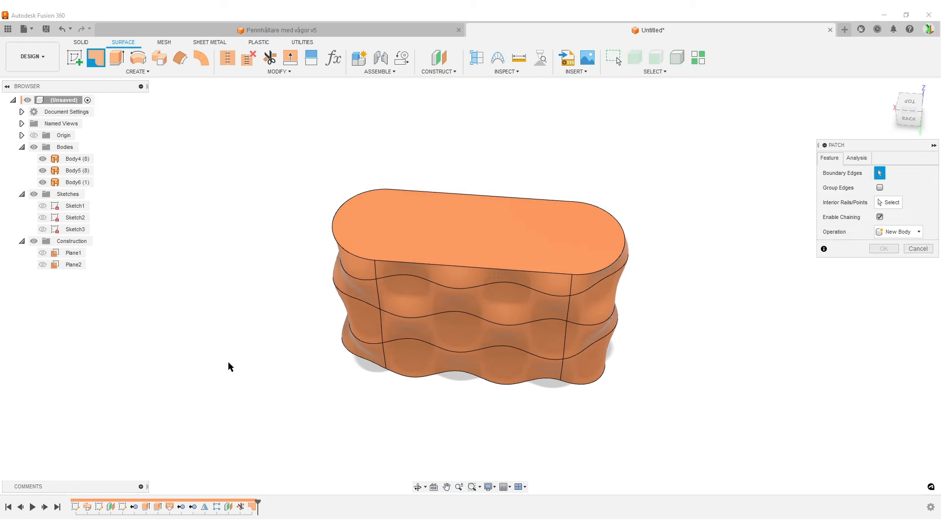
{"action": "middle_click_drag", "start_coordinate": [229, 367], "coordinate": [222, 270], "text": "shift"}
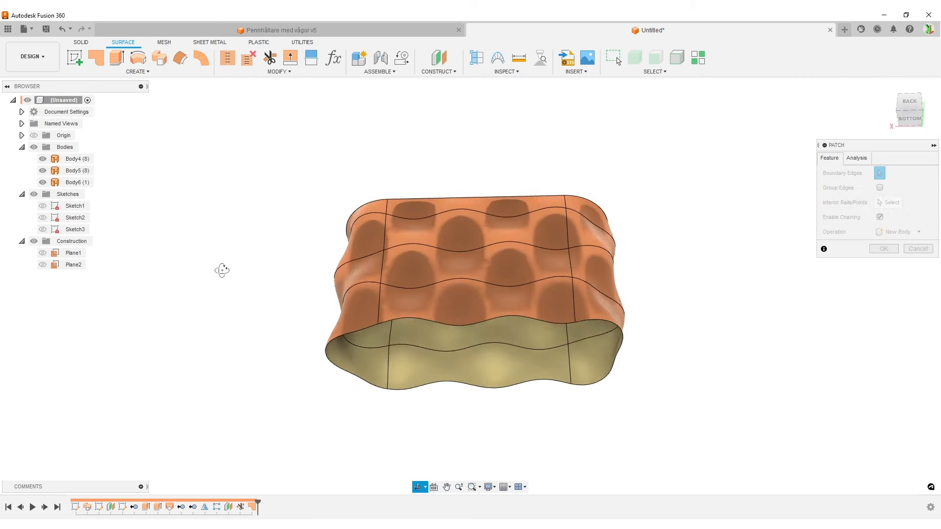
{"action": "left_click", "coordinate": [499, 307]}
{"action": "left_click", "coordinate": [884, 307]}
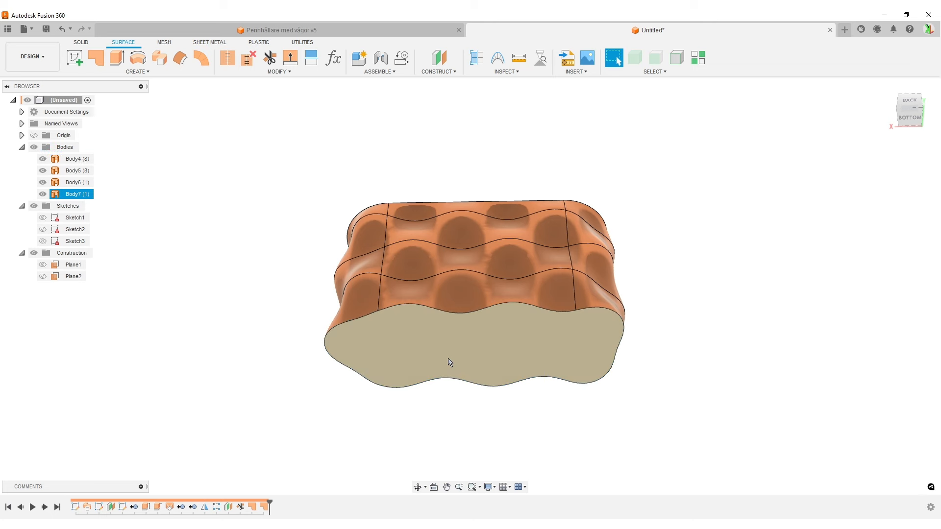
- Stitch the two wavy wall bodies and the top and bottom patches together with a 0,10 mm tolerance
{"action": "left_click", "coordinate": [75, 159]}
{"action": "left_click", "coordinate": [71, 195], "text": "shift"}
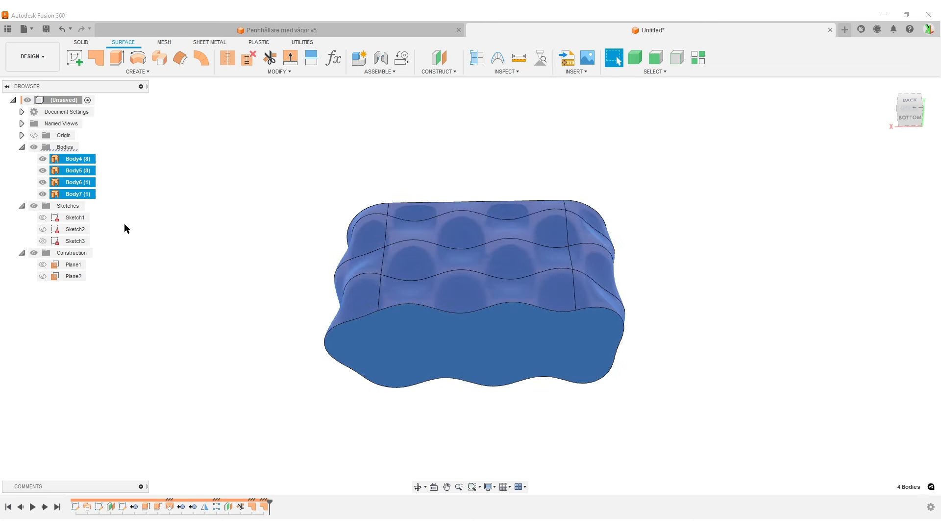
{"action": "middle_click_drag", "start_coordinate": [210, 352], "coordinate": [169, 291], "text": "shift"}
{"action": "left_click", "coordinate": [229, 59]}
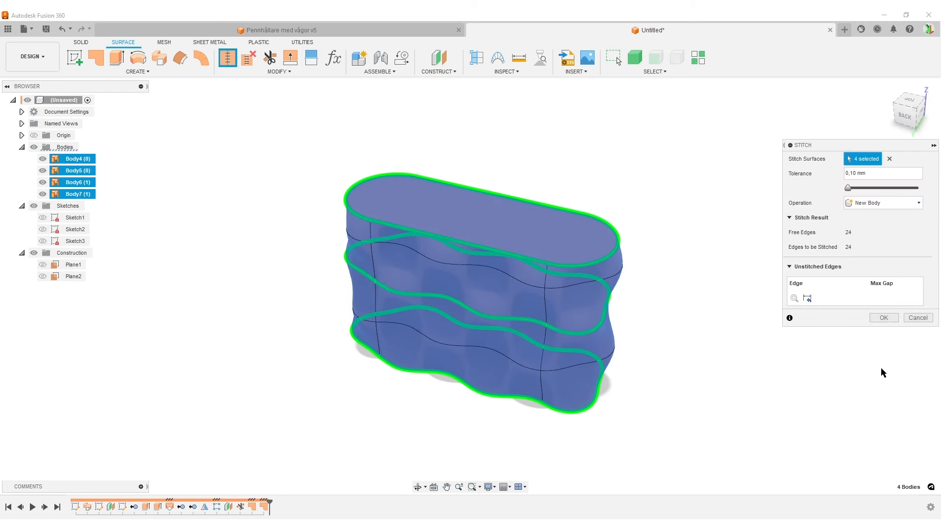
{"action": "left_click", "coordinate": [885, 319]}
- Fillet the edges of the stitched solid's top and bottom faces with a 3 mm constant radius
{"action": "middle_click_drag", "start_coordinate": [768, 361], "coordinate": [661, 280], "text": "shift"}
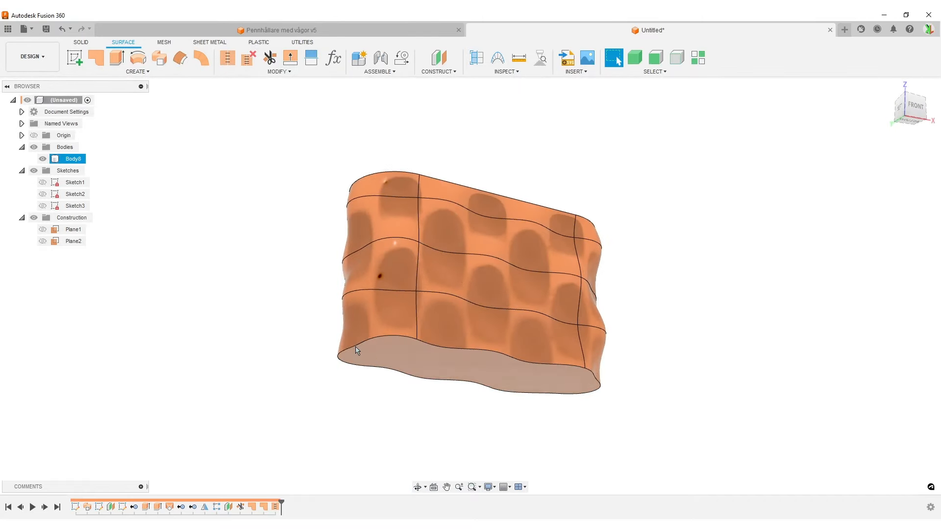
{"action": "middle_click_drag", "start_coordinate": [514, 292], "coordinate": [637, 328], "text": "shift"}
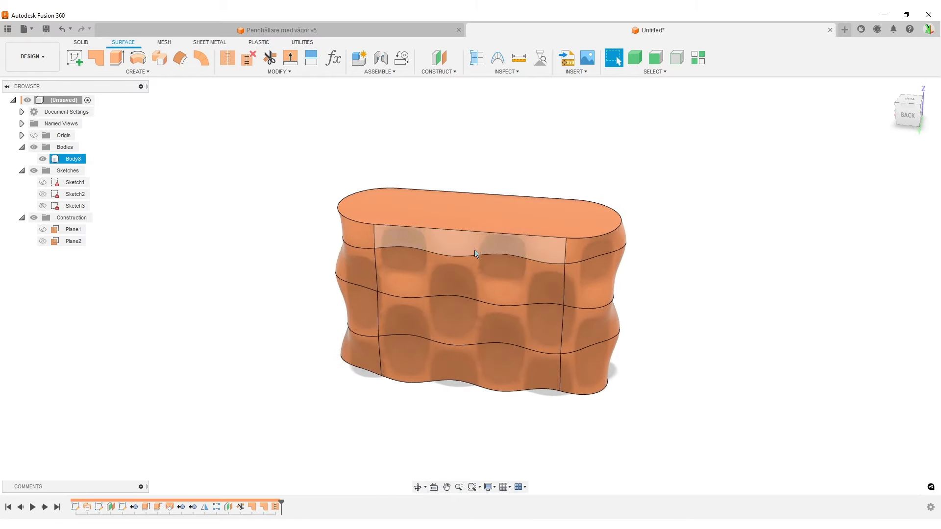
{"action": "key", "text": "f"}
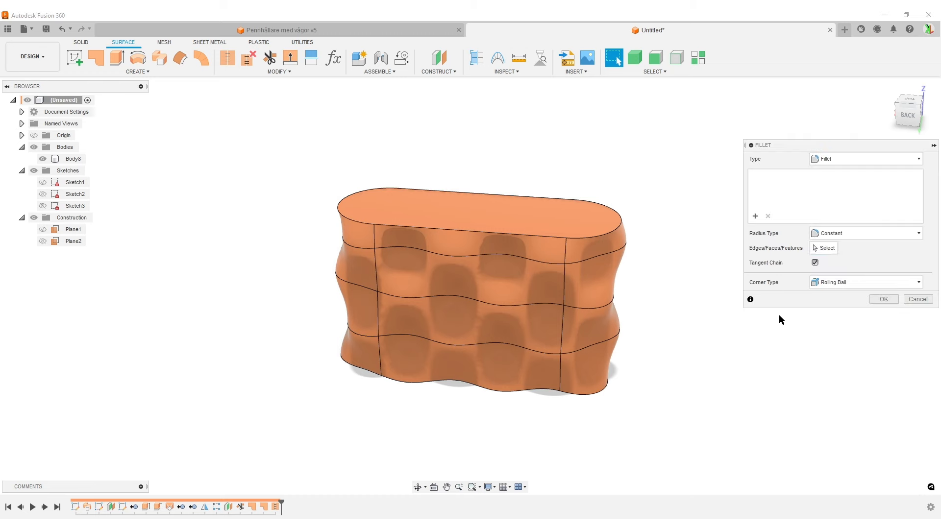
{"action": "left_click", "coordinate": [510, 219]}
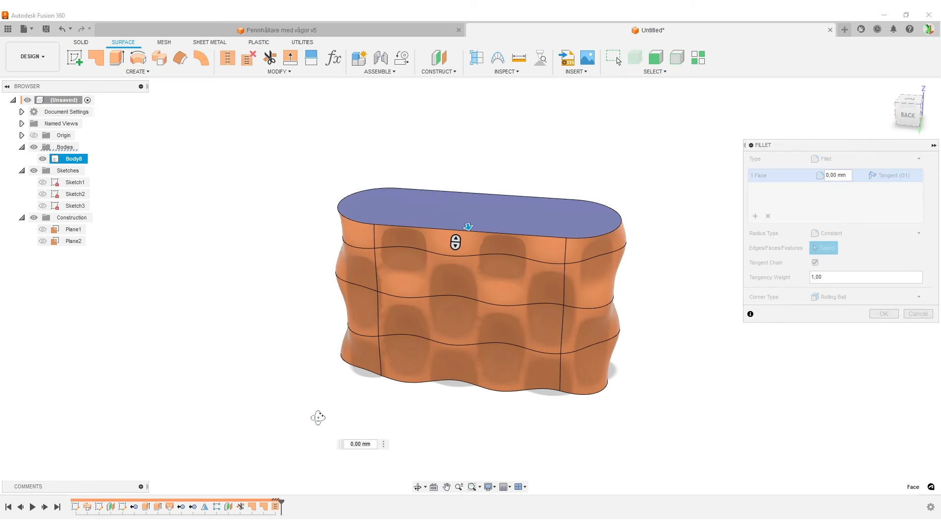
{"action": "middle_click_drag", "start_coordinate": [319, 418], "coordinate": [382, 358], "text": "shift"}
{"action": "left_click", "coordinate": [382, 358]}
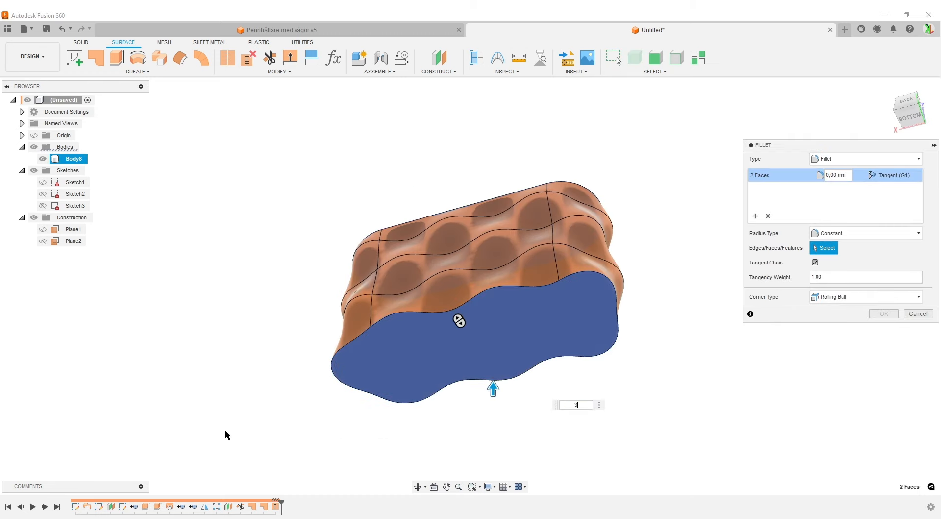
{"action": "type", "text": "3"}
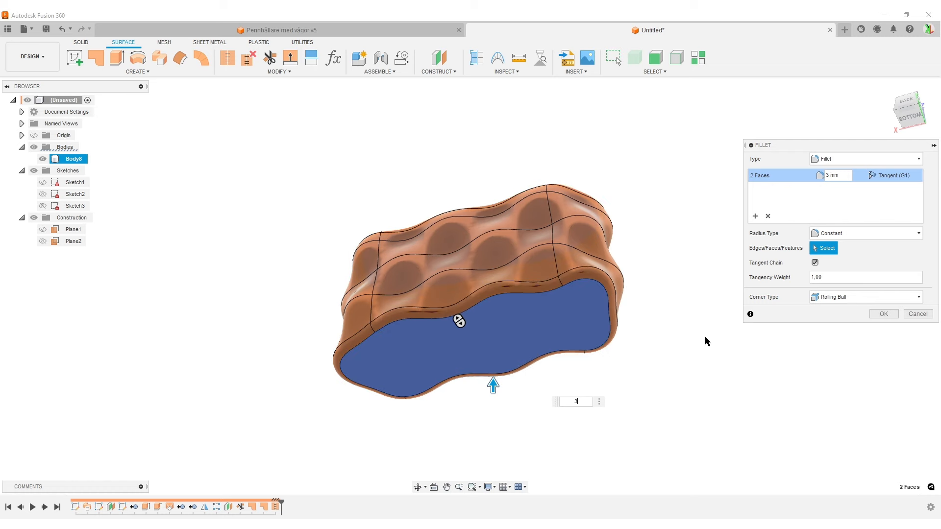
{"action": "middle_click_drag", "start_coordinate": [686, 336], "coordinate": [682, 400], "text": "shift"}
{"action": "scroll", "coordinate": [437, 393], "scroll_direction": "up", "scroll_amount": 4}
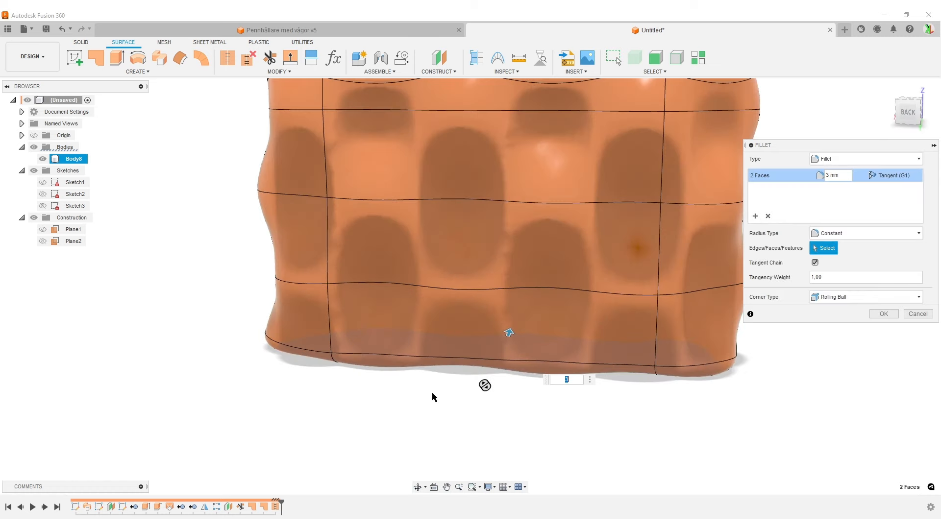
{"action": "scroll", "coordinate": [418, 314], "scroll_direction": "down", "scroll_amount": 4}
{"action": "middle_click_drag", "start_coordinate": [466, 237], "coordinate": [439, 330]}
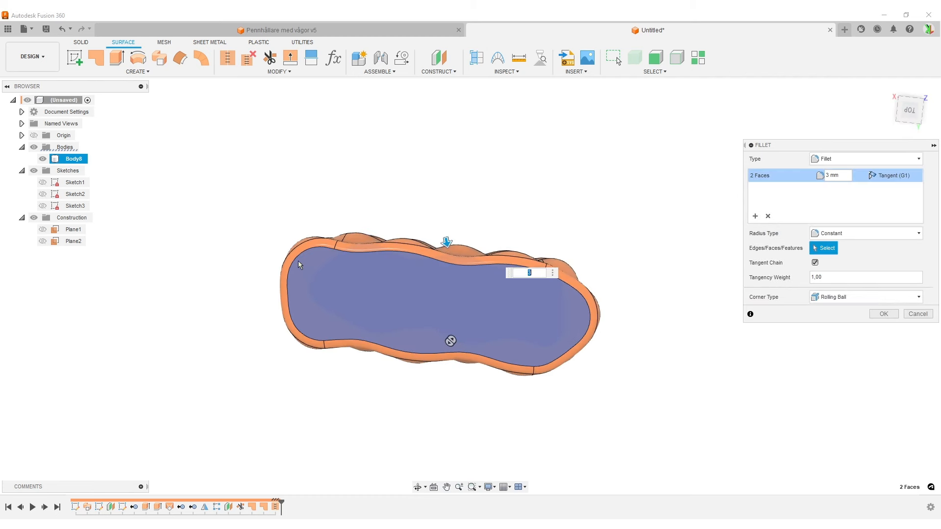
{"action": "middle_click_drag", "start_coordinate": [414, 318], "coordinate": [541, 316], "text": "shift"}
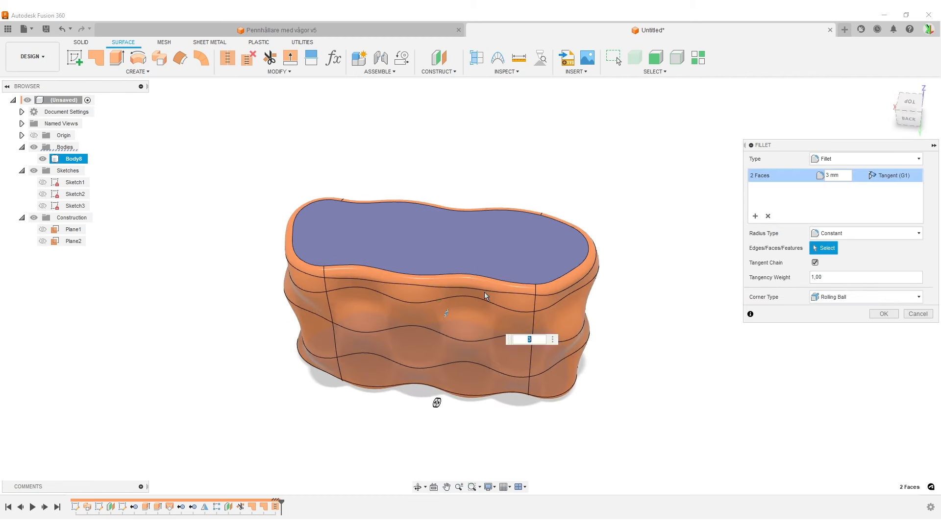
{"action": "middle_click_drag", "start_coordinate": [430, 378], "coordinate": [447, 346], "text": "shift"}
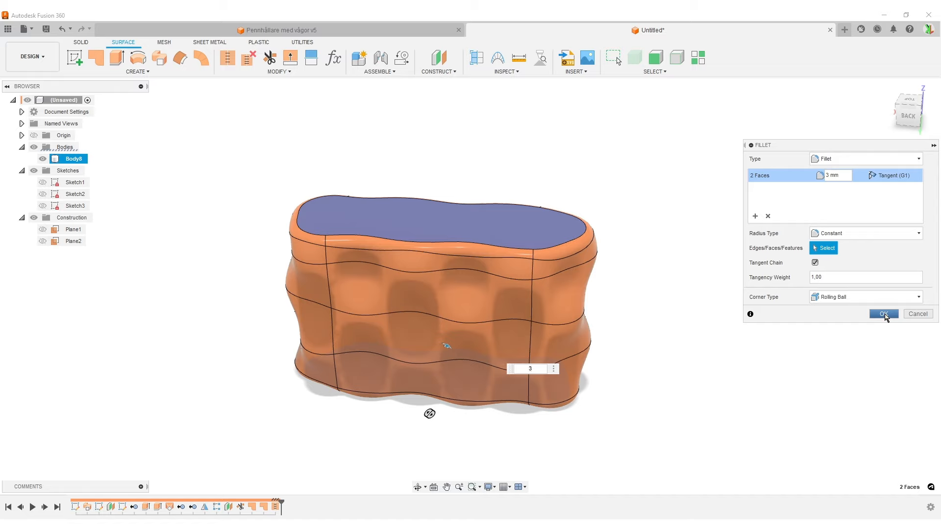
{"action": "left_click", "coordinate": [885, 314]}
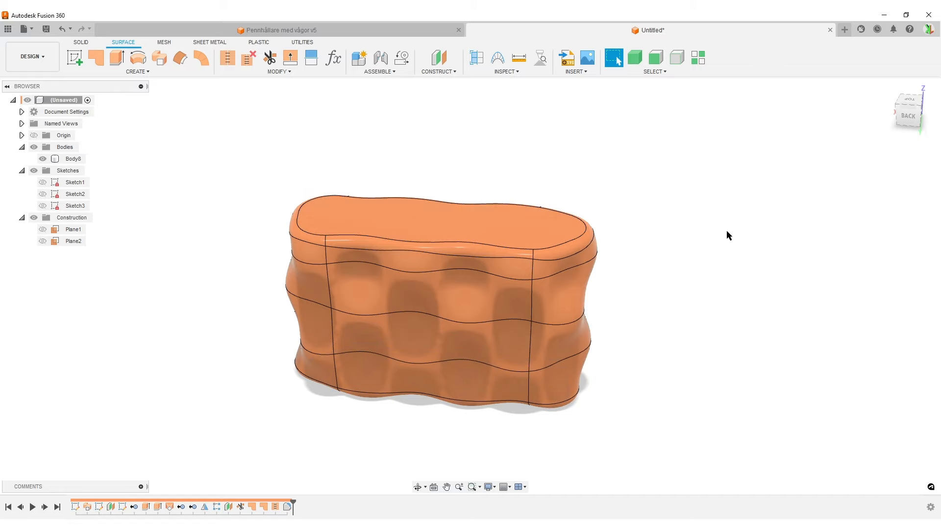
- Start a new sketch on the horizontal XY plane, with the solid hidden and the 110 × 38 mm slot sketch shown
{"action": "middle_click_drag", "start_coordinate": [761, 240], "coordinate": [607, 271], "text": "shift"}
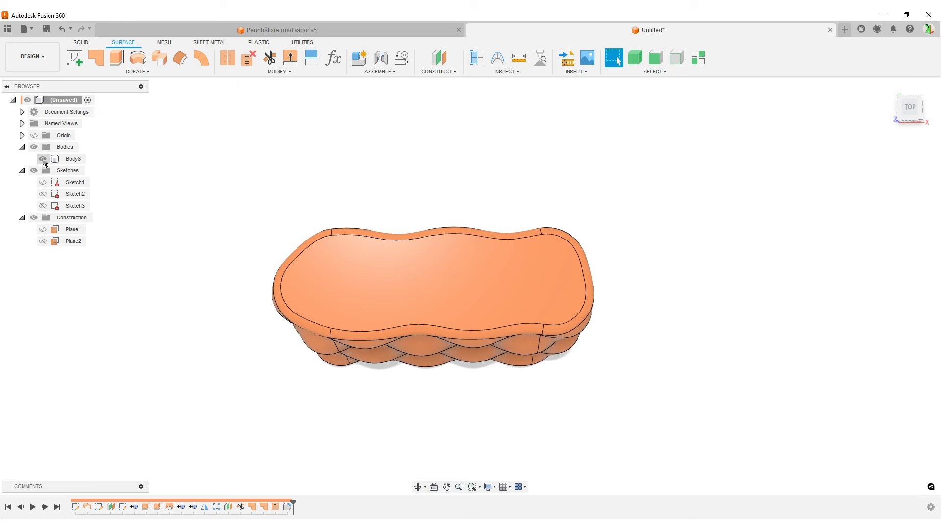
{"action": "left_click", "coordinate": [43, 159]}
{"action": "left_click", "coordinate": [43, 183]}
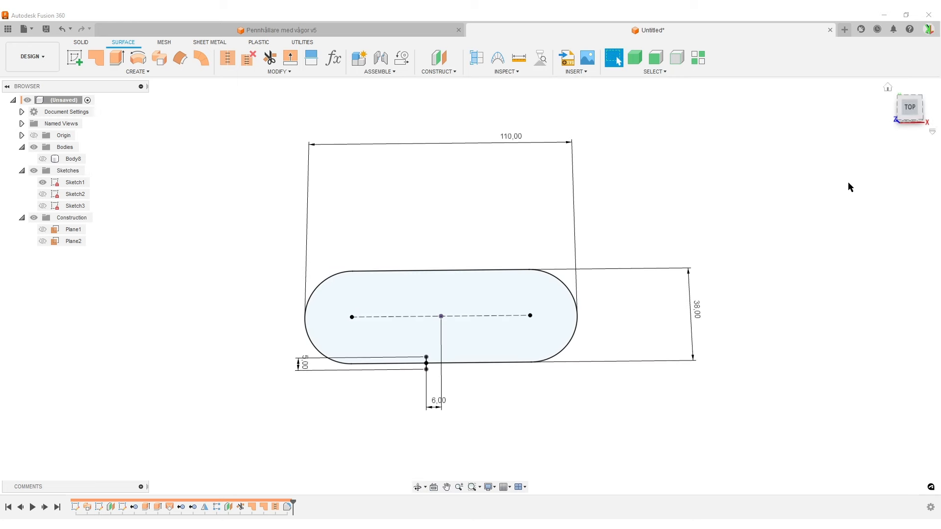
{"action": "left_click", "coordinate": [78, 60]}
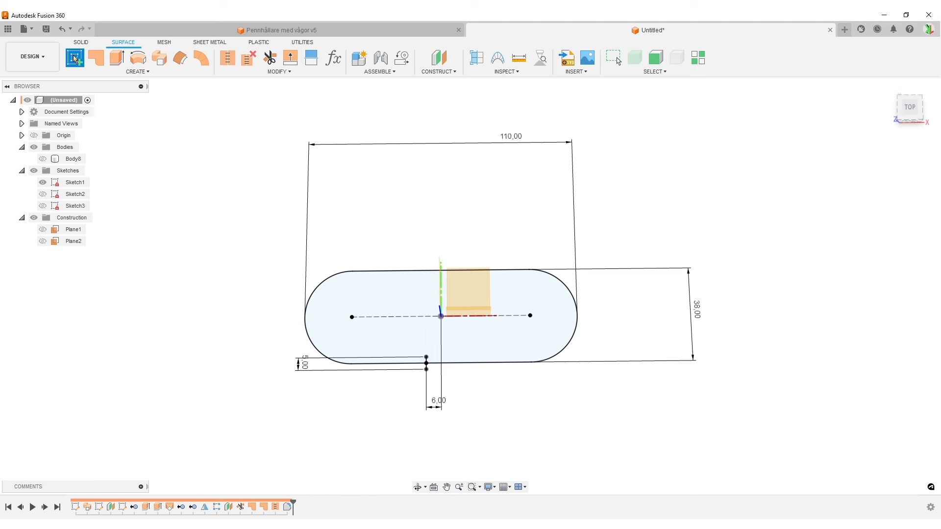
{"action": "scroll", "coordinate": [497, 208], "scroll_direction": "down", "scroll_amount": 5}
{"action": "left_click", "coordinate": [493, 238]}
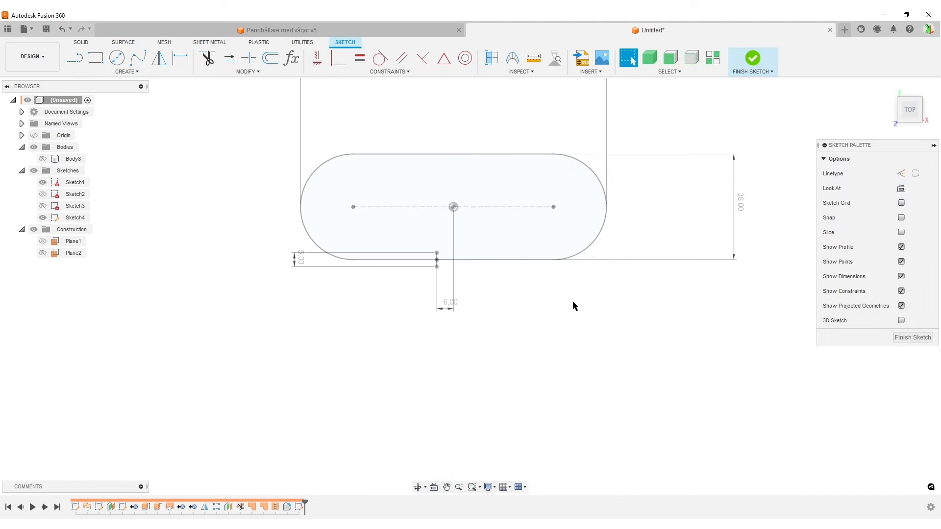
- Project the slot's lower straight edge into the new sketch, hide the slot sketch, and turn the projected line into construction geometry
{"action": "key", "text": "p"}
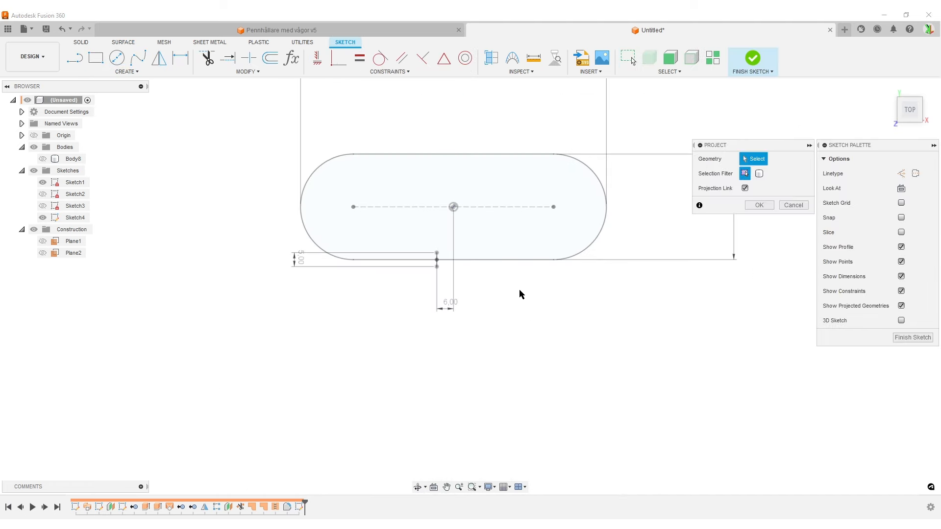
{"action": "left_click", "coordinate": [508, 261]}
{"action": "left_click", "coordinate": [759, 205]}
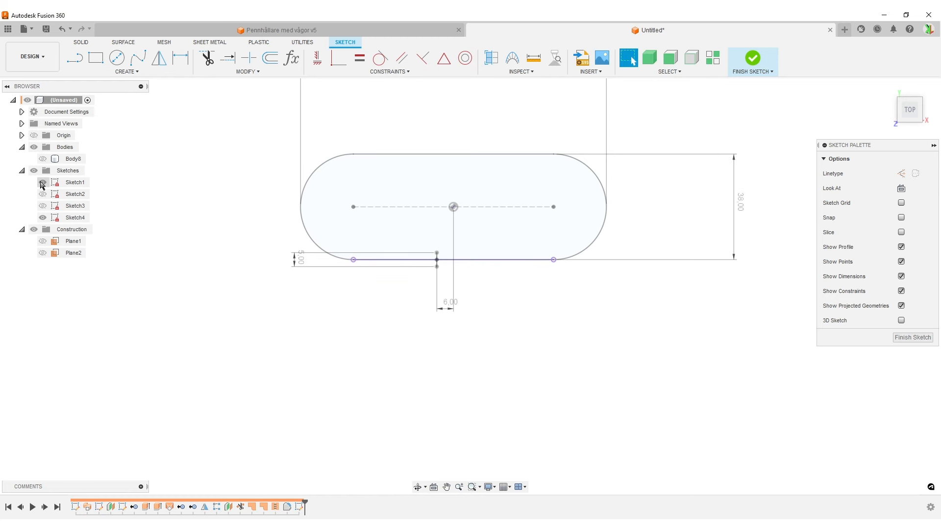
{"action": "left_click", "coordinate": [43, 182]}
{"action": "left_click", "coordinate": [477, 260]}
{"action": "left_click", "coordinate": [902, 174]}
{"action": "key", "text": "Escape"}
- Sketch a vertical line about 22.6 mm long and centre it on the projected construction line with a Midpoint constraint
{"action": "key", "text": "l"}
{"action": "left_click", "coordinate": [420, 370]}
{"action": "left_click", "coordinate": [420, 307]}
{"action": "key", "text": "Escape"}
{"action": "left_click", "coordinate": [445, 58]}
{"action": "left_click", "coordinate": [422, 330]}
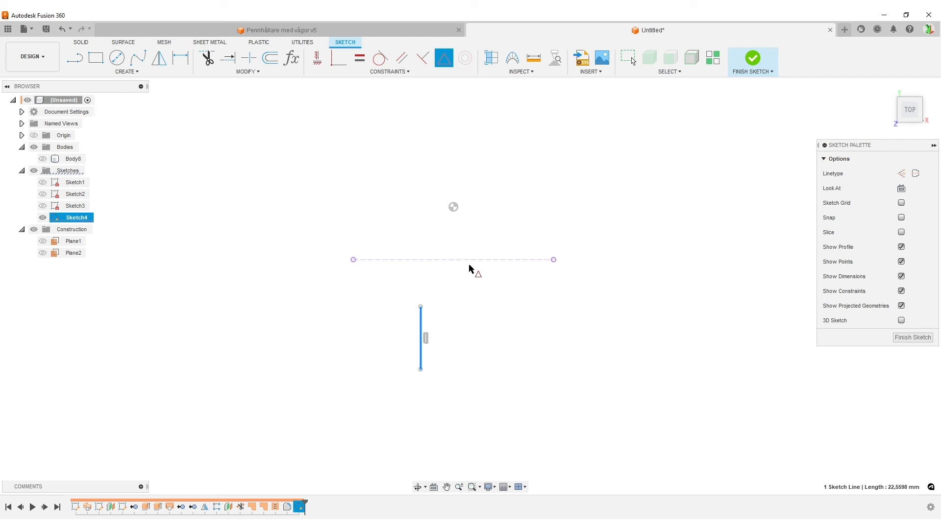
{"action": "left_click", "coordinate": [469, 261]}
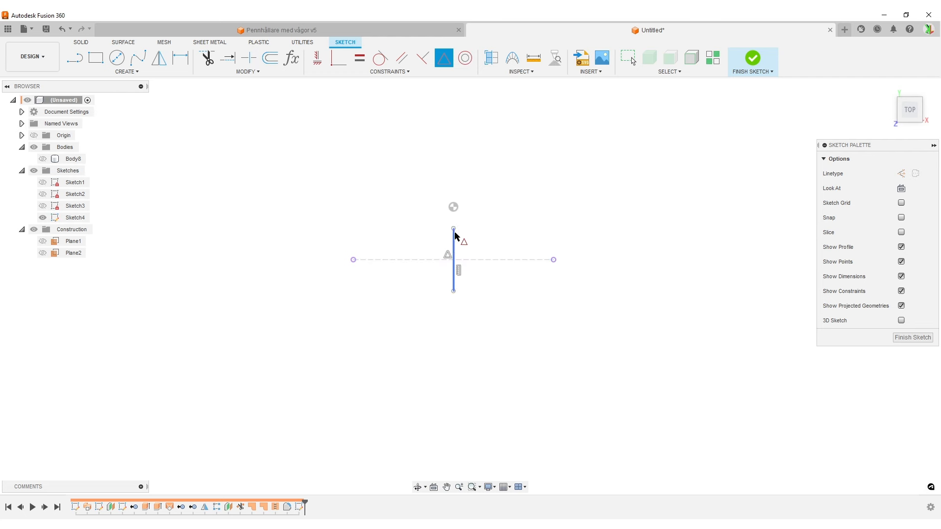
- Show the slot sketch, dimension the vertical line's length with the expression d3+3, and finish the sketch
{"action": "middle_click_drag", "start_coordinate": [356, 281], "coordinate": [319, 347]}
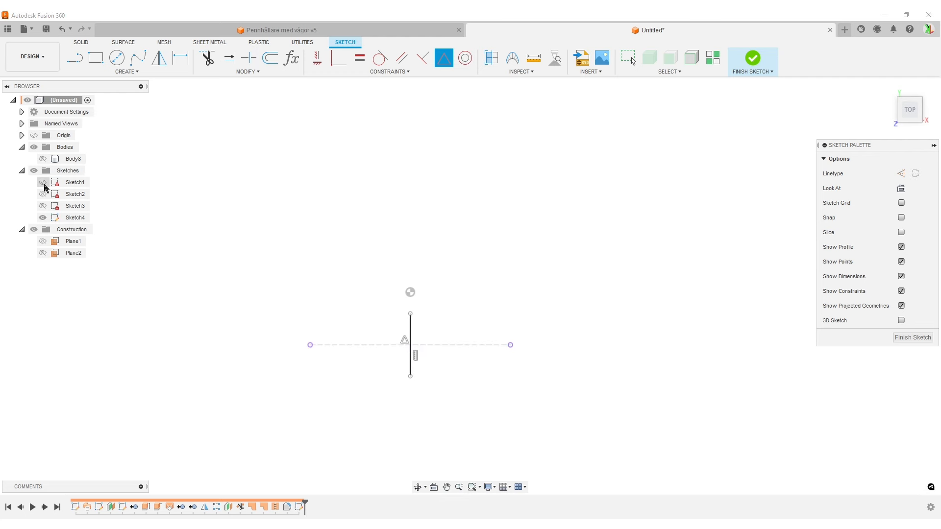
{"action": "left_click", "coordinate": [43, 182]}
{"action": "scroll", "coordinate": [443, 431], "scroll_direction": "up", "scroll_amount": 3}
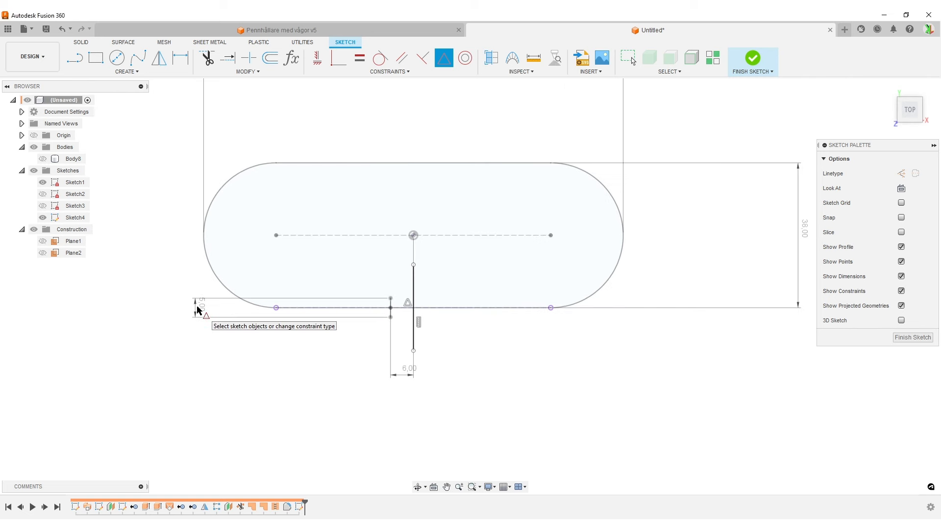
{"action": "key", "text": "d"}
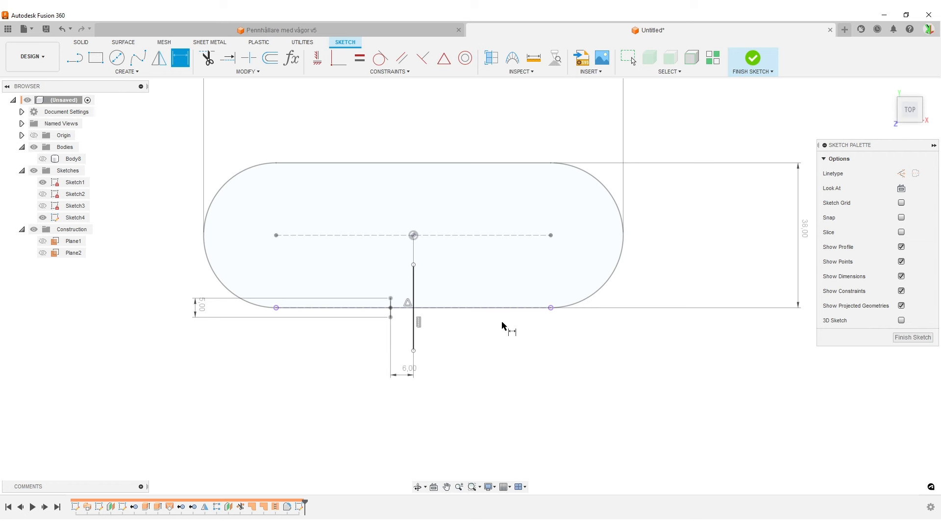
{"action": "left_click", "coordinate": [414, 289]}
{"action": "left_click", "coordinate": [157, 275]}
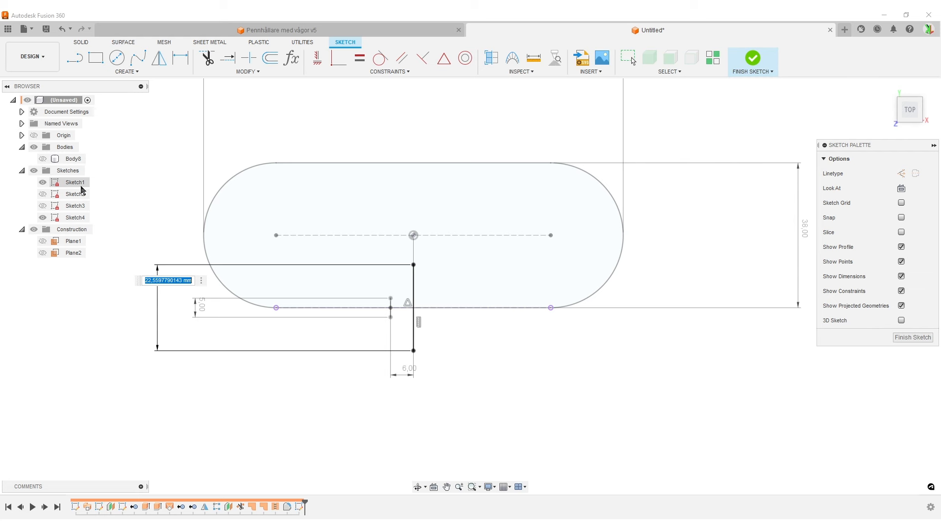
{"action": "type", "text": "d3+3"}
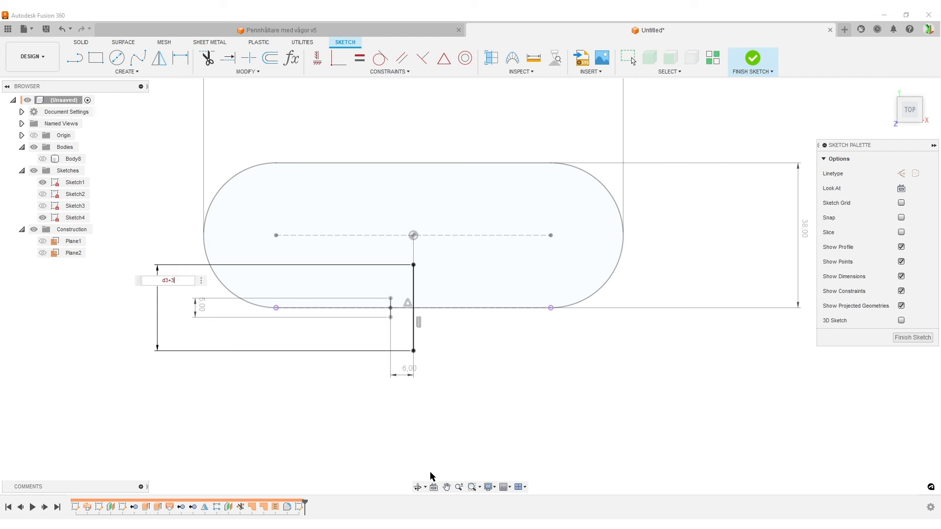
{"action": "key", "text": "Return"}
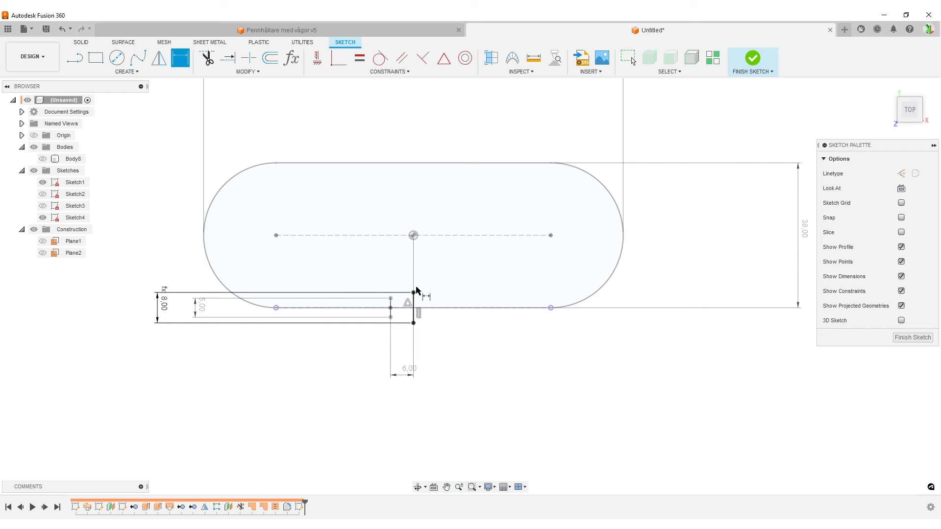
{"action": "left_click", "coordinate": [930, 338]}
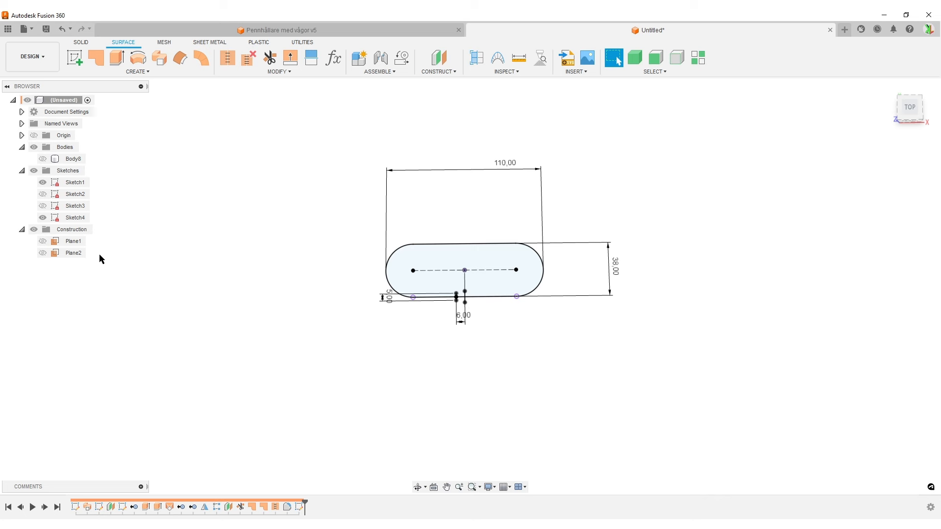
- Extrude the short vertical sketch line as a new surface body up to the solid's top face, using the To Object extent
{"action": "left_click", "coordinate": [43, 182]}
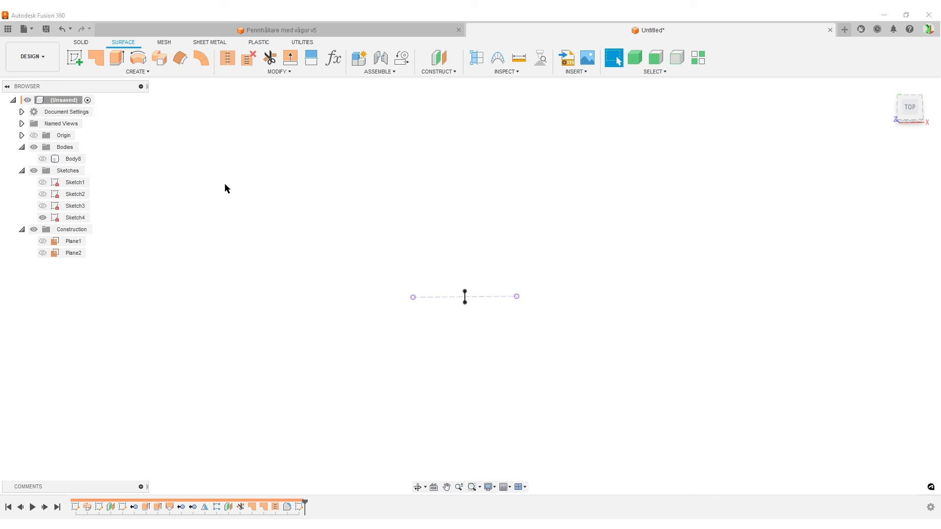
{"action": "left_click", "coordinate": [117, 58]}
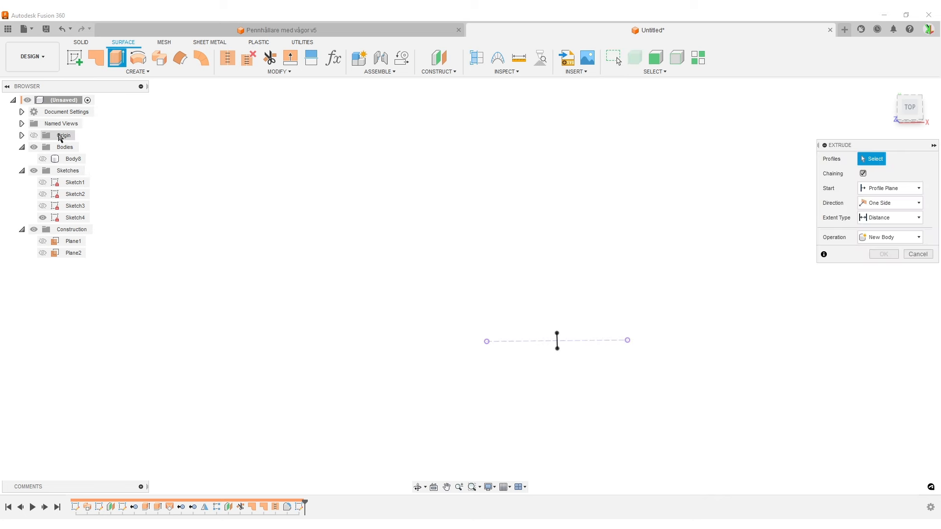
{"action": "left_click", "coordinate": [43, 158]}
{"action": "middle_click_drag", "start_coordinate": [611, 381], "coordinate": [588, 346], "text": "shift"}
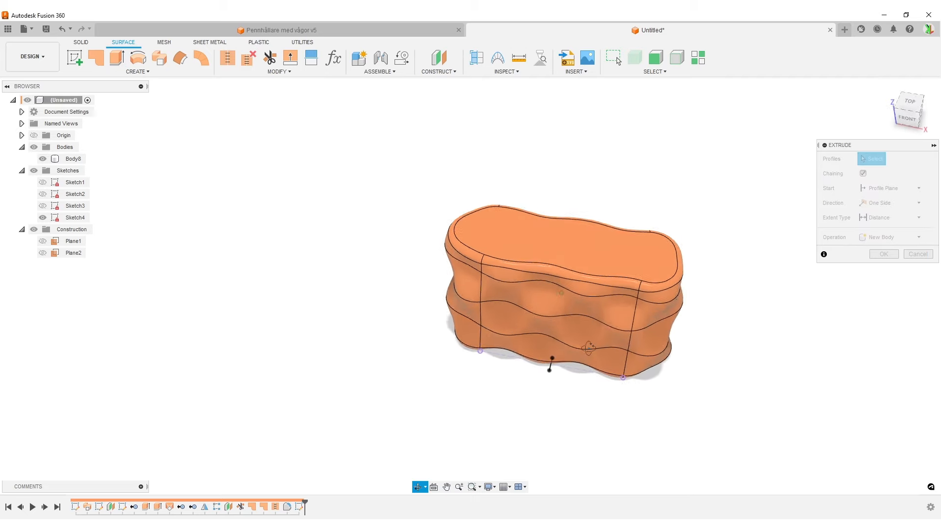
{"action": "scroll", "coordinate": [589, 379], "scroll_direction": "up", "scroll_amount": 5}
{"action": "left_click", "coordinate": [480, 332]}
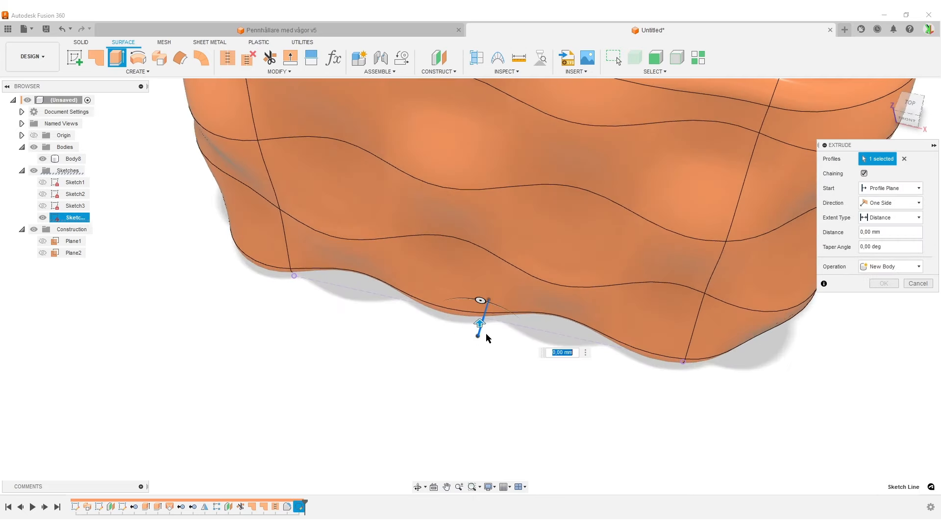
{"action": "scroll", "coordinate": [403, 384], "scroll_direction": "down", "scroll_amount": 4}
{"action": "left_click", "coordinate": [889, 218]}
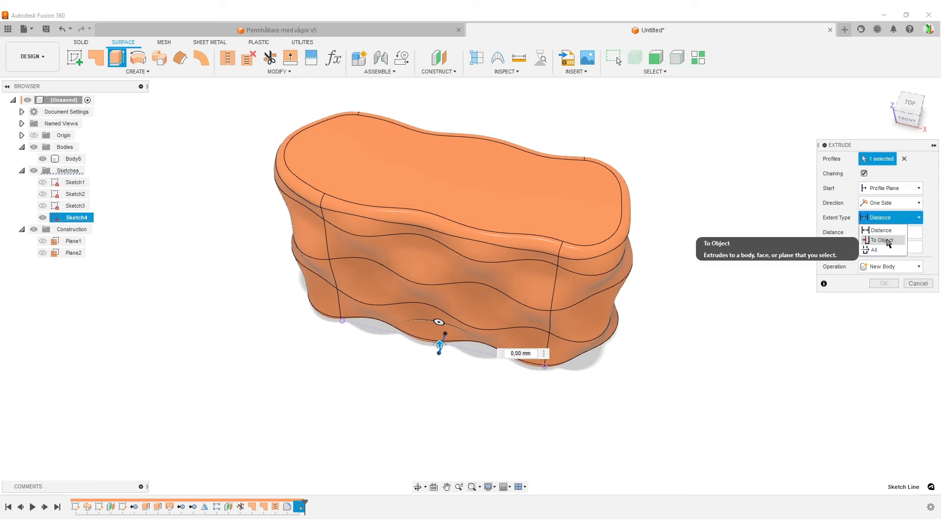
{"action": "left_click", "coordinate": [888, 241]}
{"action": "left_click", "coordinate": [502, 219]}
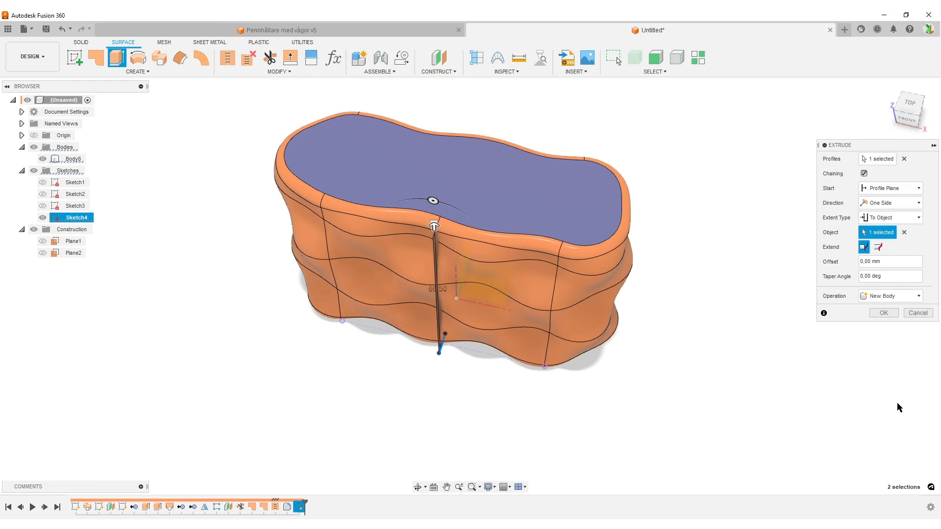
{"action": "left_click", "coordinate": [884, 313]}
- Hide the solid body and the sketch of the short line, and show the slot sketch
{"action": "mouse_move", "coordinate": [567, 435]}
{"action": "middle_mouse_down", "text": "shift"}
{"action": "mouse_move", "coordinate": [504, 382]}
{"action": "mouse_move", "coordinate": [605, 397]}
{"action": "mouse_move", "coordinate": [559, 427]}
{"action": "mouse_move", "coordinate": [565, 444]}
{"action": "middle_mouse_up", "text": "shift"}
{"action": "left_click", "coordinate": [42, 159]}
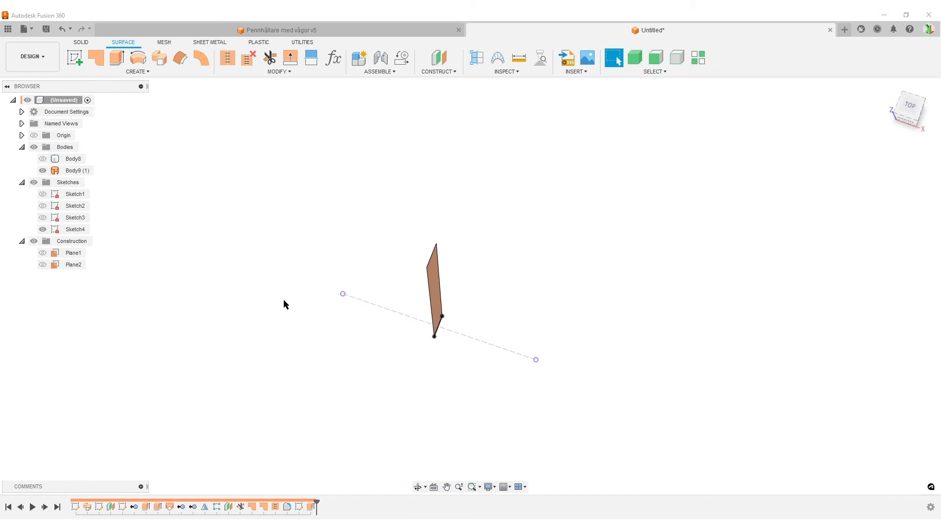
{"action": "left_click", "coordinate": [42, 195]}
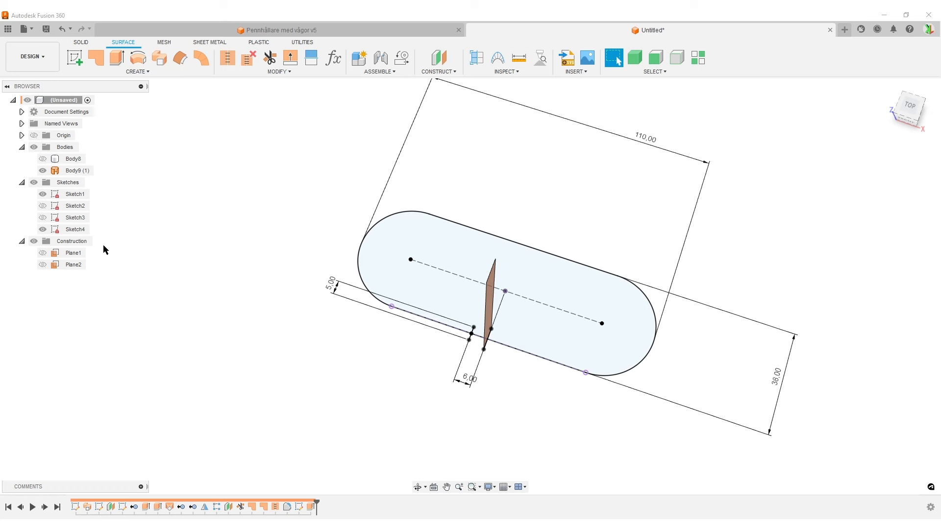
{"action": "left_click", "coordinate": [43, 229]}
- Set up a Pattern on Path of the surface strip along the slot outline, extending about 131.69 mm to the opposite straight side
{"action": "type", "text": "spatt"}
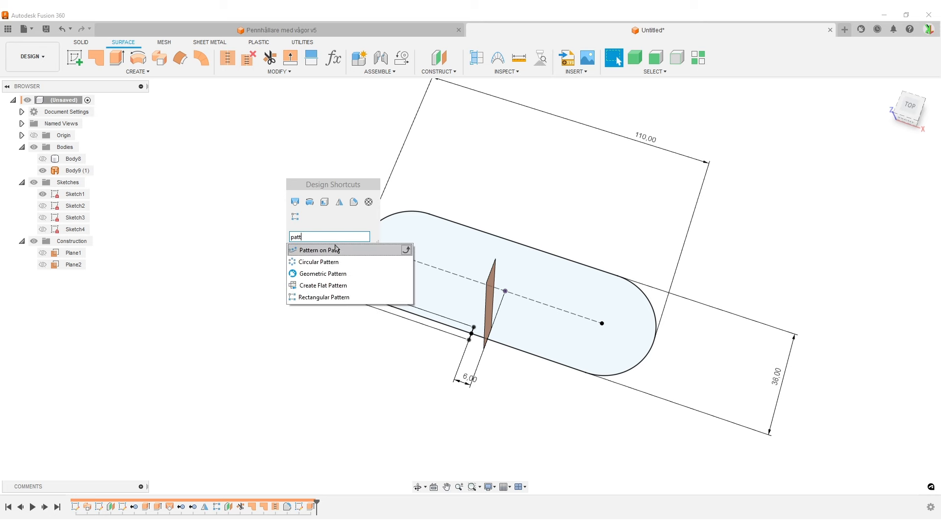
{"action": "left_click", "coordinate": [336, 249]}
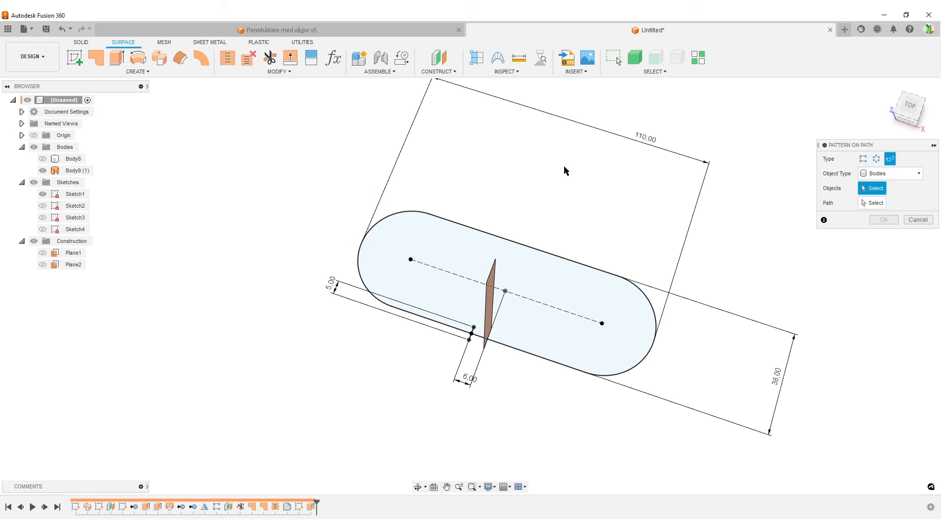
{"action": "scroll", "coordinate": [540, 365], "scroll_direction": "up", "scroll_amount": 3}
{"action": "left_click", "coordinate": [456, 294]}
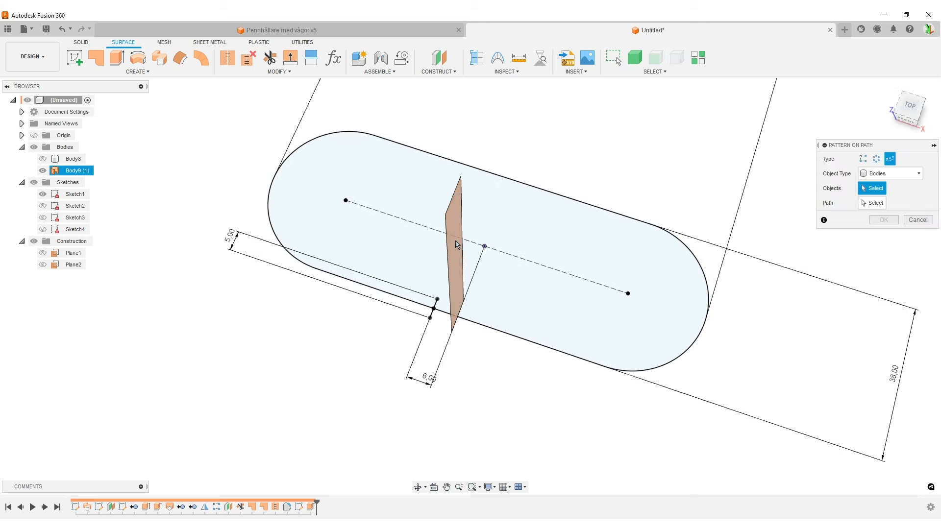
{"action": "left_click", "coordinate": [873, 203]}
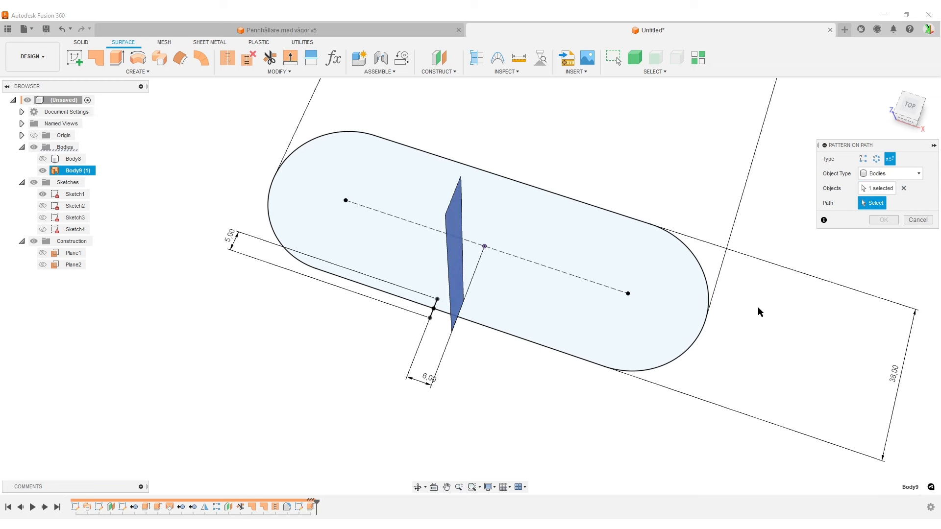
{"action": "left_click", "coordinate": [551, 351]}
{"action": "scroll", "coordinate": [335, 360], "scroll_direction": "down", "scroll_amount": 2}
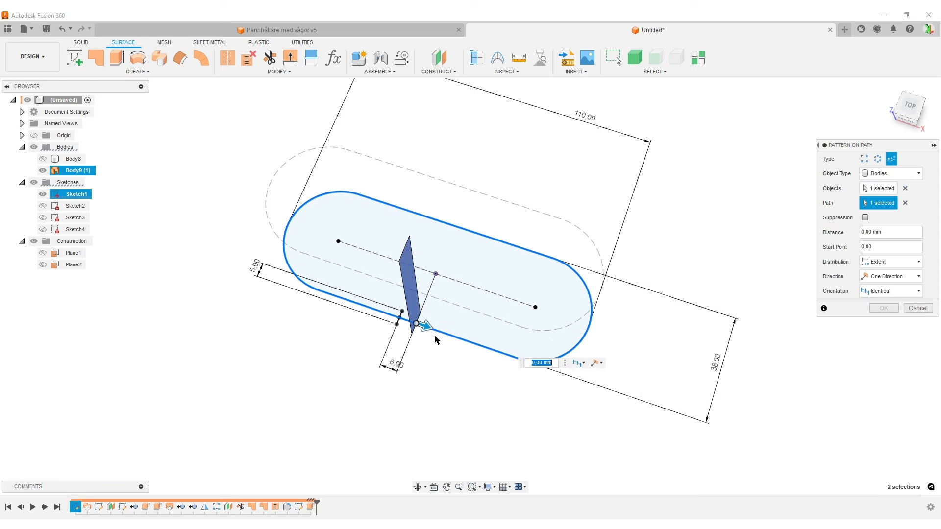
{"action": "left_click_drag", "start_coordinate": [427, 325], "coordinate": [213, 223]}
{"action": "left_click_drag", "start_coordinate": [266, 306], "coordinate": [458, 237]}
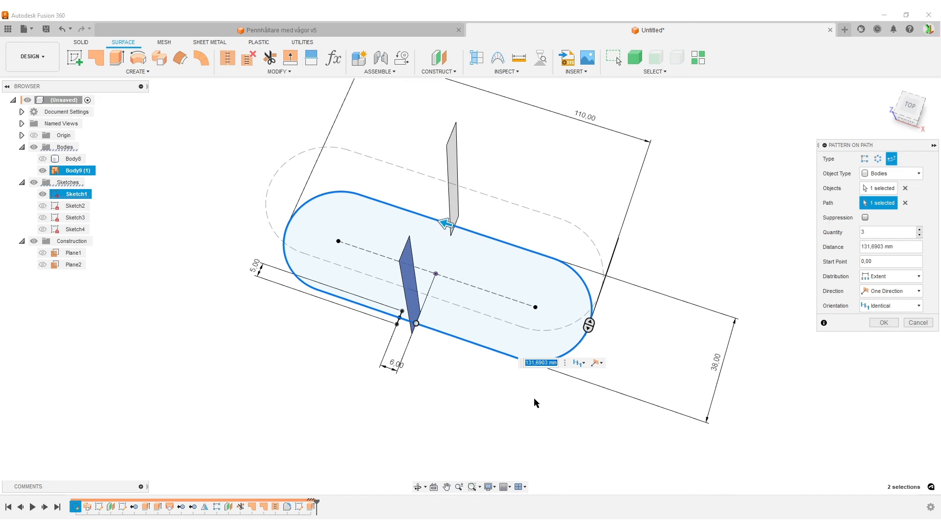
- Set the strip pattern's orientation to Path Direction
{"action": "middle_click_drag", "start_coordinate": [533, 399], "coordinate": [485, 388], "text": "shift"}
{"action": "scroll", "coordinate": [683, 389], "scroll_direction": "up", "scroll_amount": 3}
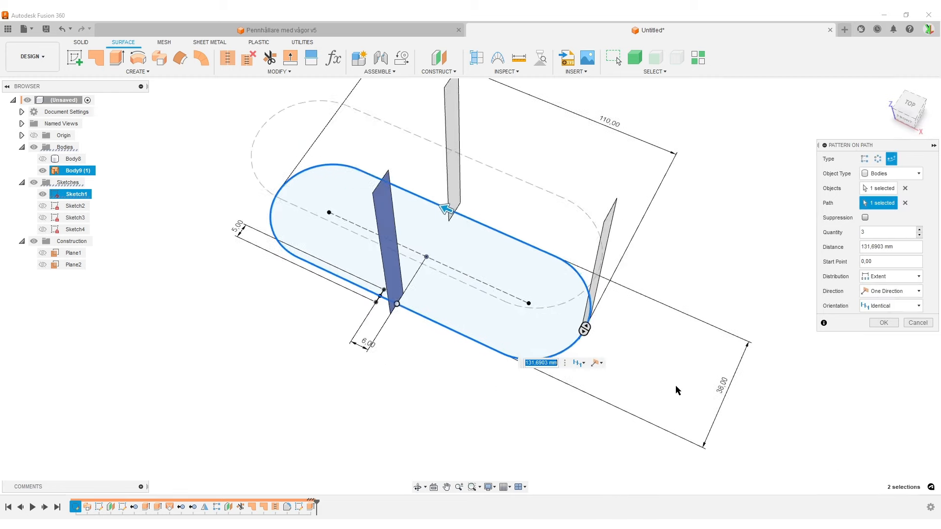
{"action": "left_click", "coordinate": [913, 306]}
{"action": "left_click", "coordinate": [870, 330]}
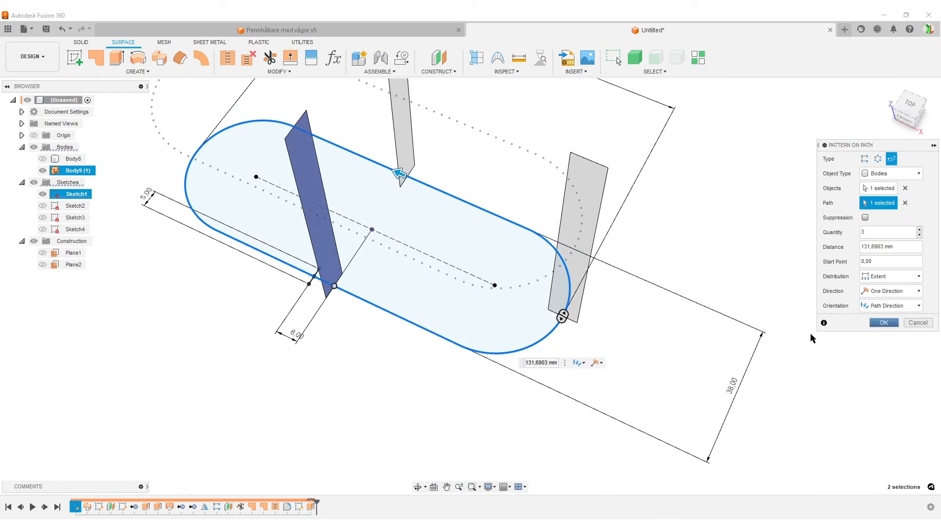
- Set the strip pattern's quantity to 37 and create the pattern
{"action": "middle_click_drag", "start_coordinate": [493, 399], "coordinate": [521, 390], "text": "shift"}
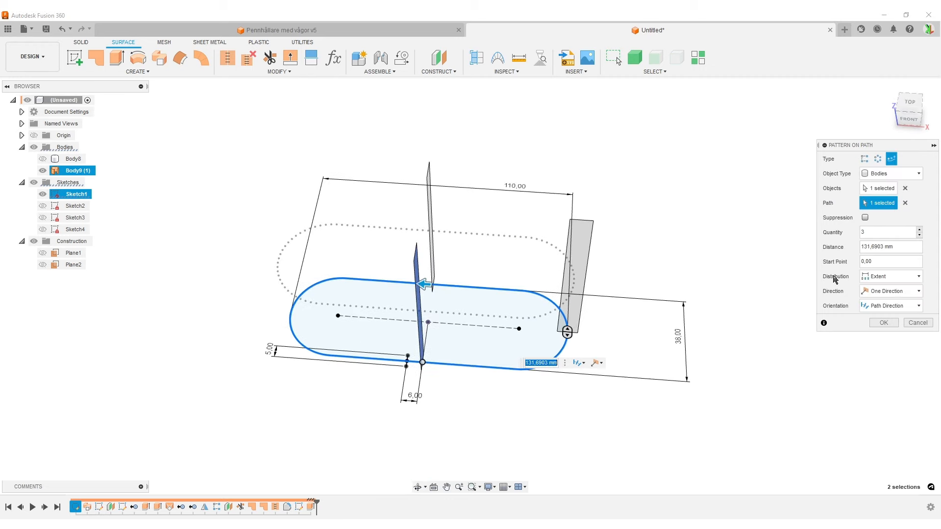
{"action": "left_click", "coordinate": [884, 231]}
{"action": "type", "text": "0"}
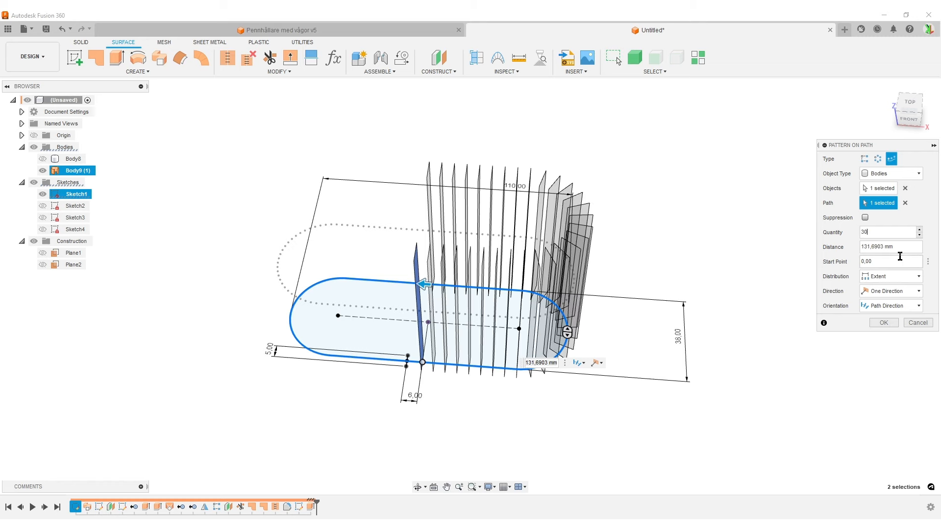
{"action": "left_click_drag", "start_coordinate": [868, 231], "coordinate": [839, 233]}
{"action": "middle_click_drag", "start_coordinate": [667, 415], "coordinate": [692, 423], "text": "shift"}
{"action": "left_click", "coordinate": [887, 325]}
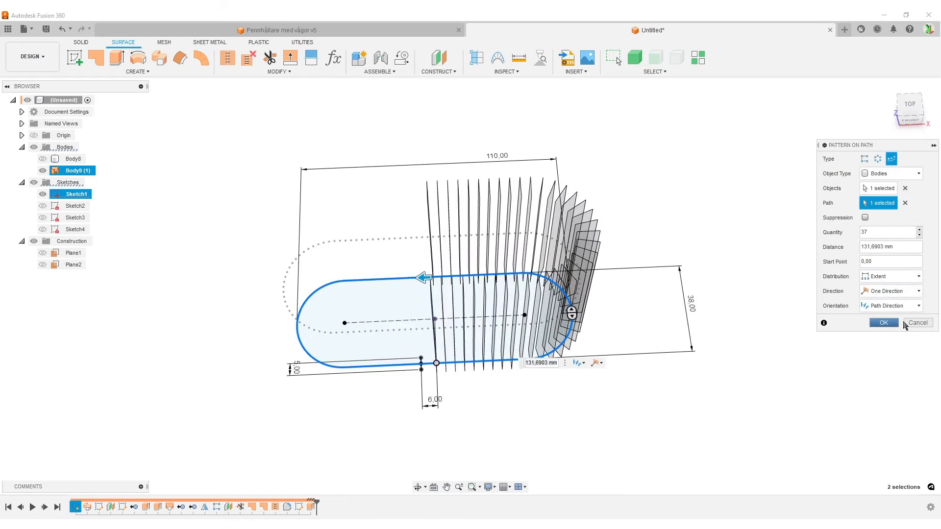
- Measure the distance between the top edges of two neighbouring strips on the slot's far straight side
{"action": "left_click", "coordinate": [519, 58]}
{"action": "middle_click_drag", "start_coordinate": [441, 158], "coordinate": [355, 188], "text": "shift"}
{"action": "scroll", "coordinate": [356, 189], "scroll_direction": "up", "scroll_amount": 3}
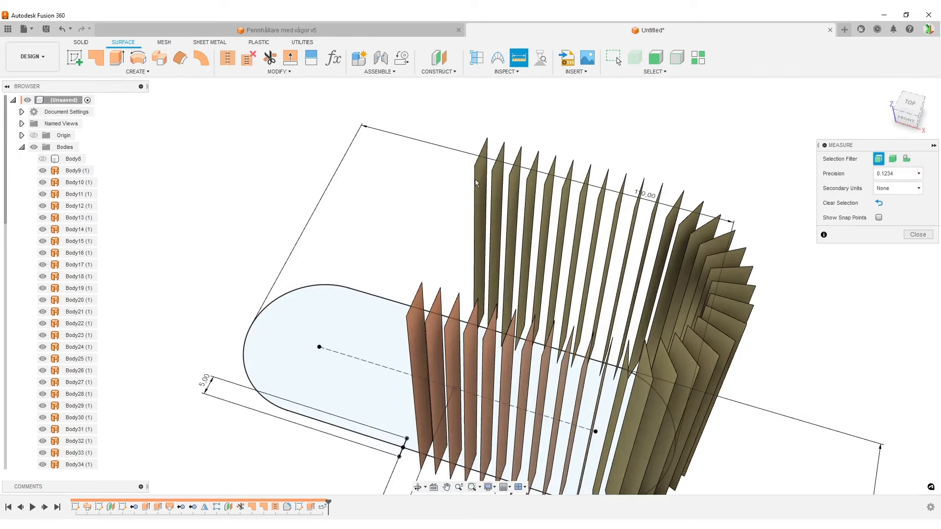
{"action": "left_click", "coordinate": [485, 148]}
{"action": "left_click", "coordinate": [501, 157]}
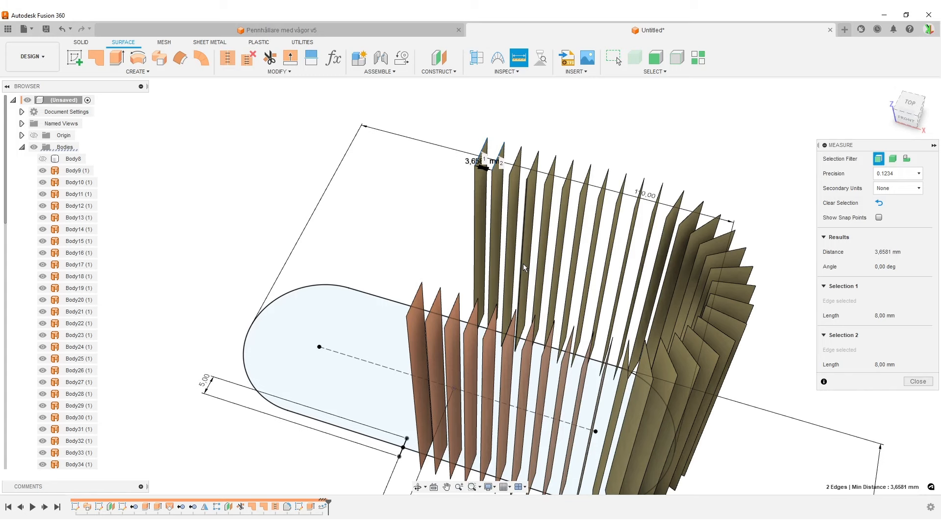
{"action": "scroll", "coordinate": [521, 265], "scroll_direction": "down", "scroll_amount": 2}
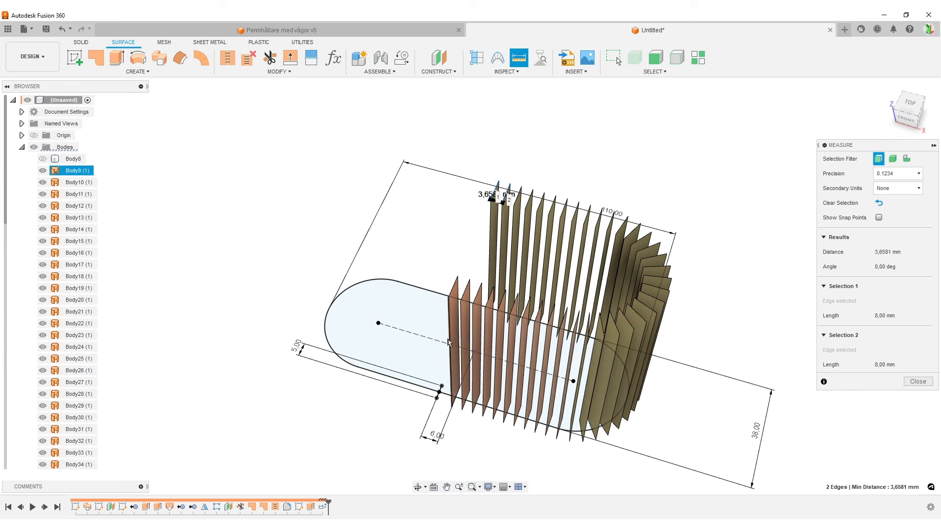
{"action": "left_click", "coordinate": [918, 382]}
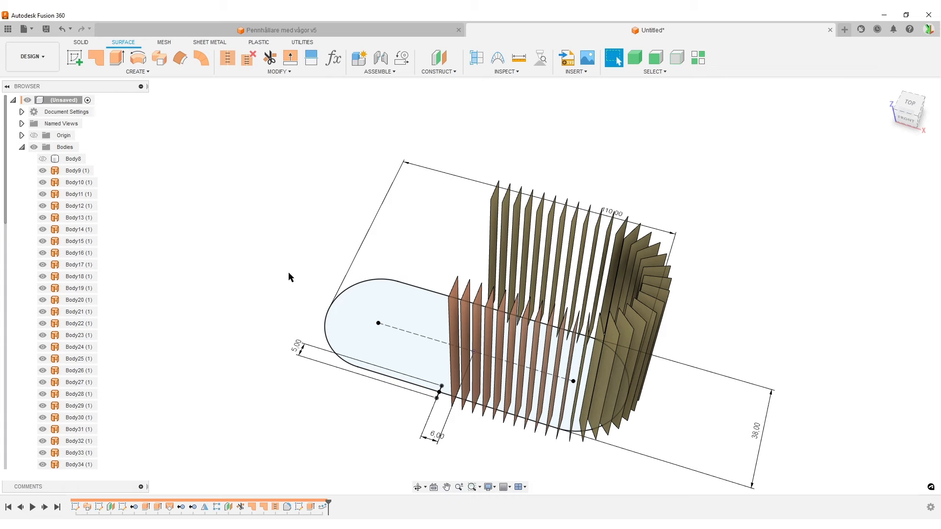
- Mirror the patterned strips, except the two at the slot's middle, across the origin plane through the slot's centre as new bodies
{"action": "middle_click_drag", "start_coordinate": [296, 225], "coordinate": [311, 238], "text": "shift"}
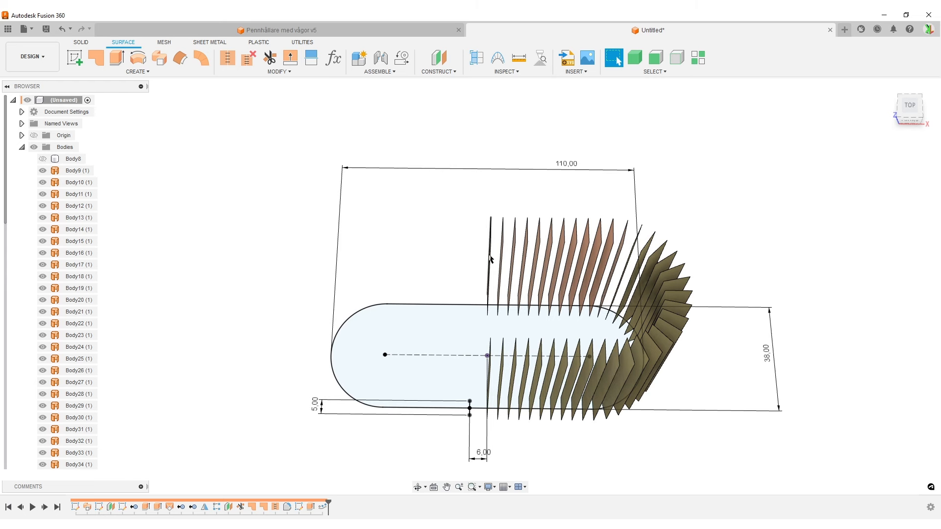
{"action": "left_click", "coordinate": [911, 106]}
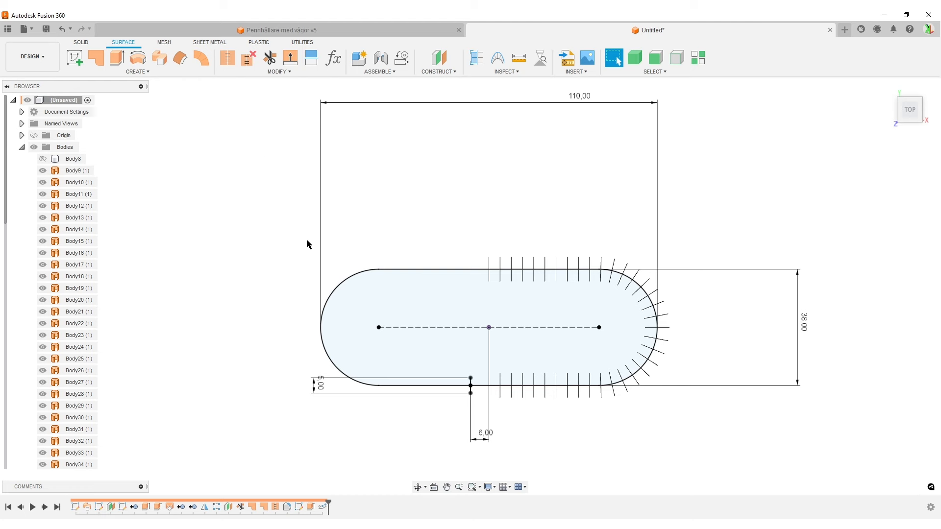
{"action": "type", "text": "smirr"}
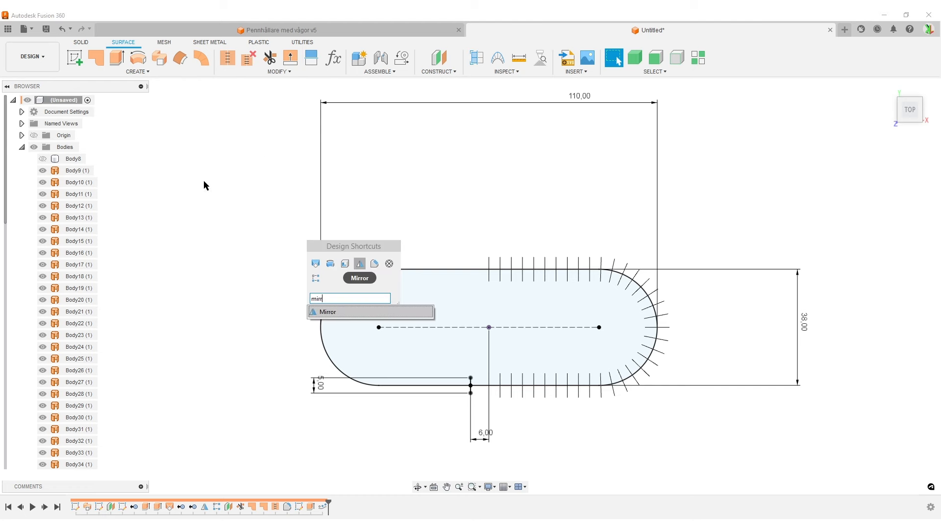
{"action": "left_click", "coordinate": [328, 312]}
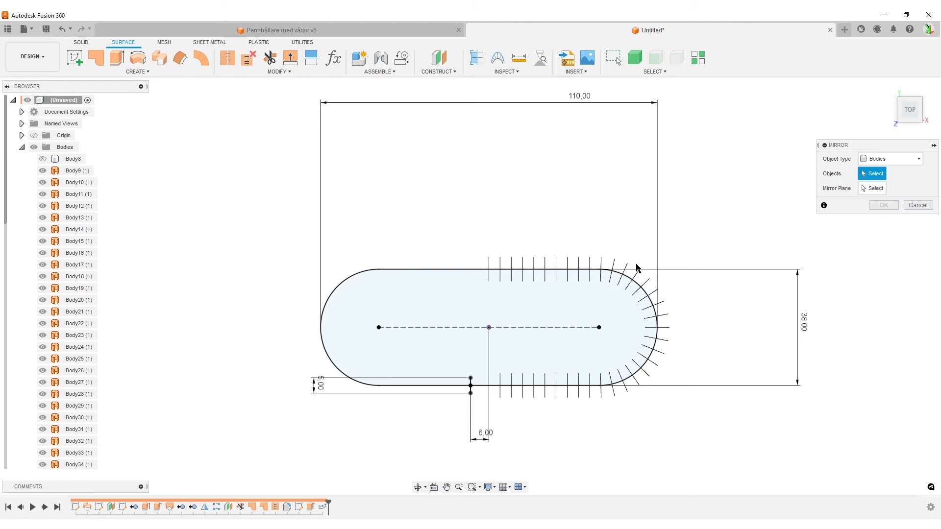
{"action": "mouse_move", "coordinate": [497, 373]}
{"action": "middle_mouse_down", "text": "shift"}
{"action": "mouse_move", "coordinate": [538, 420]}
{"action": "mouse_move", "coordinate": [516, 317]}
{"action": "middle_mouse_up", "text": "shift"}
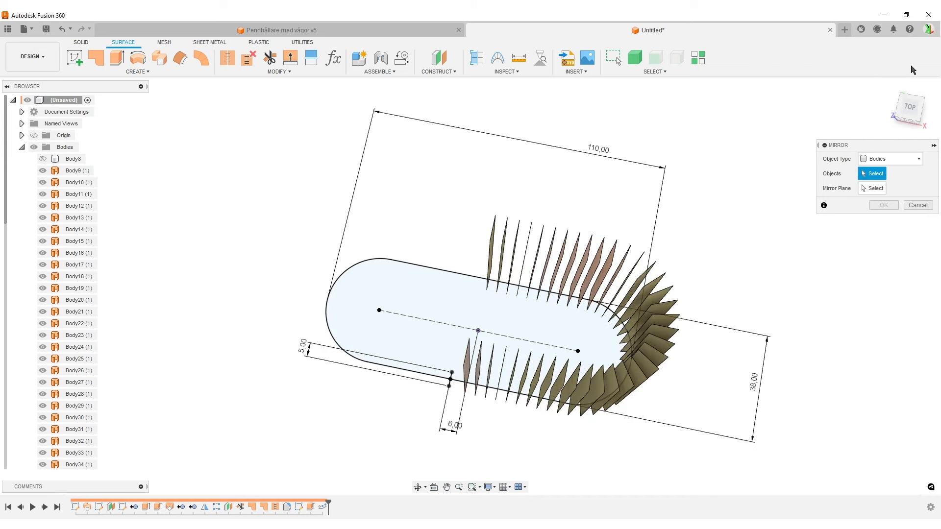
{"action": "left_click", "coordinate": [912, 109]}
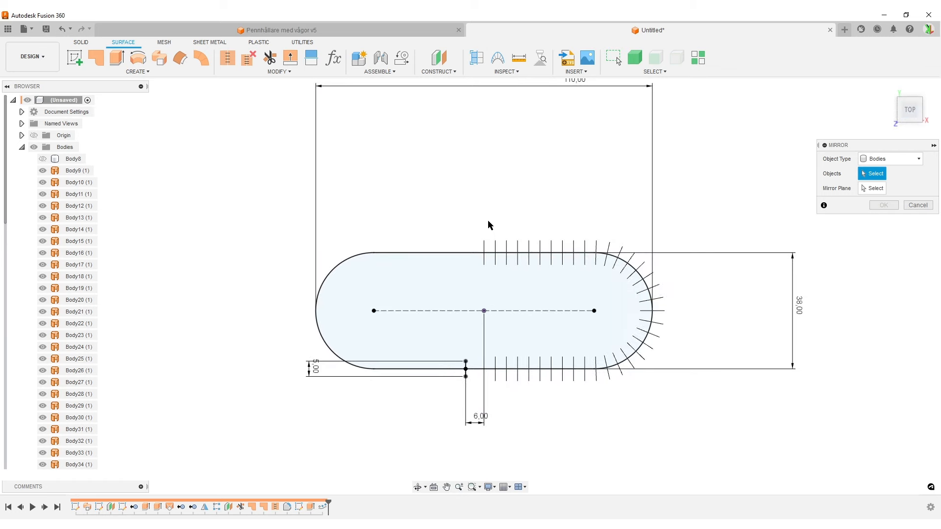
{"action": "mouse_move", "coordinate": [491, 222]}
{"action": "left_mouse_down"}
{"action": "mouse_move", "coordinate": [559, 321]}
{"action": "mouse_move", "coordinate": [713, 426]}
{"action": "mouse_move", "coordinate": [694, 414]}
{"action": "left_mouse_up"}
{"action": "middle_click_drag", "start_coordinate": [612, 449], "coordinate": [414, 263], "text": "shift"}
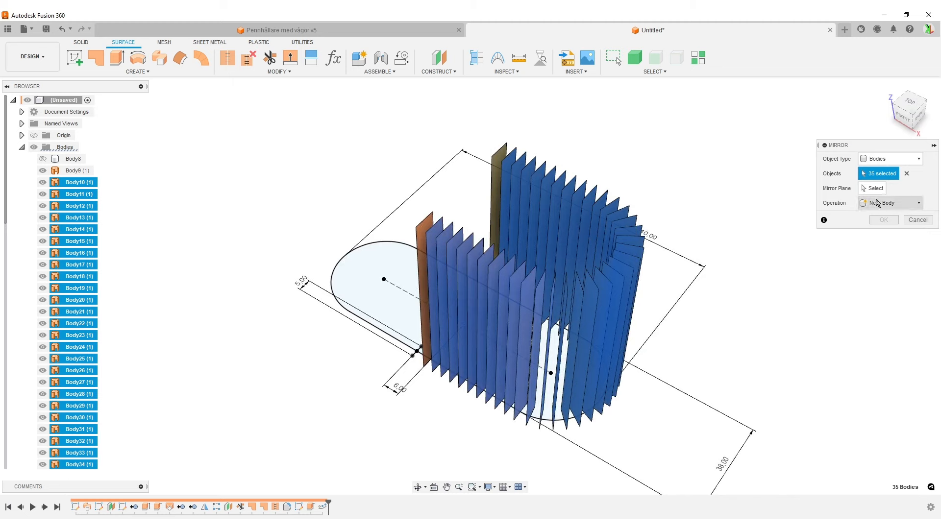
{"action": "left_click", "coordinate": [872, 188]}
{"action": "middle_click_drag", "start_coordinate": [274, 350], "coordinate": [472, 445], "text": "shift"}
{"action": "scroll", "coordinate": [568, 449], "scroll_direction": "up", "scroll_amount": 2}
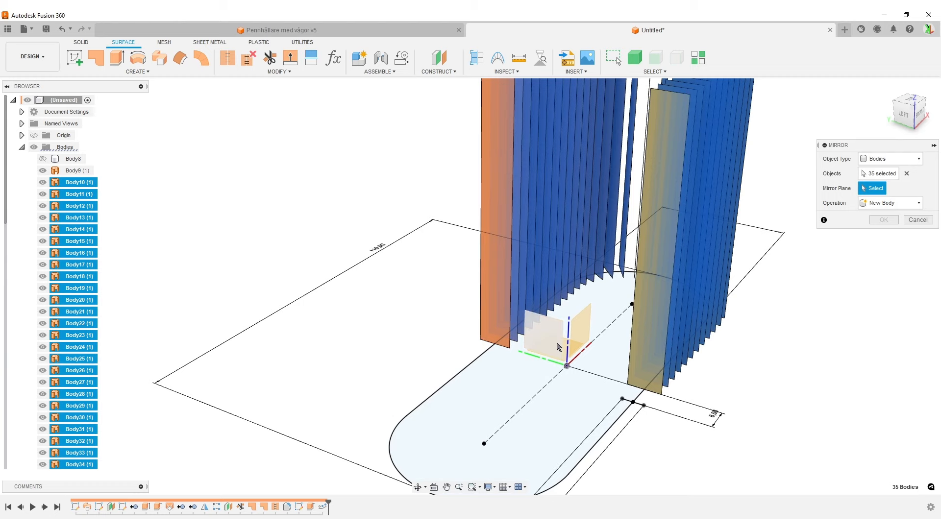
{"action": "left_click", "coordinate": [558, 347]}
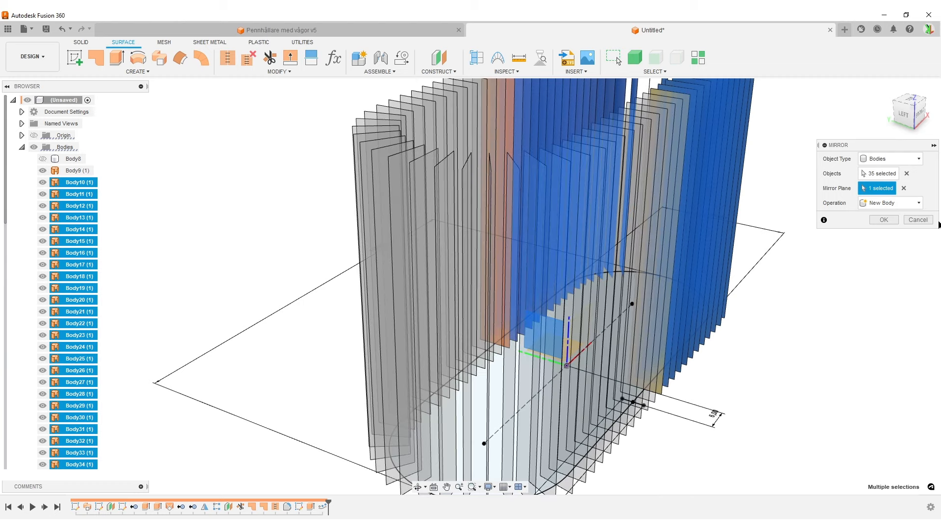
{"action": "key", "text": "Return"}
{"action": "scroll", "coordinate": [731, 307], "scroll_direction": "down", "scroll_amount": 3}
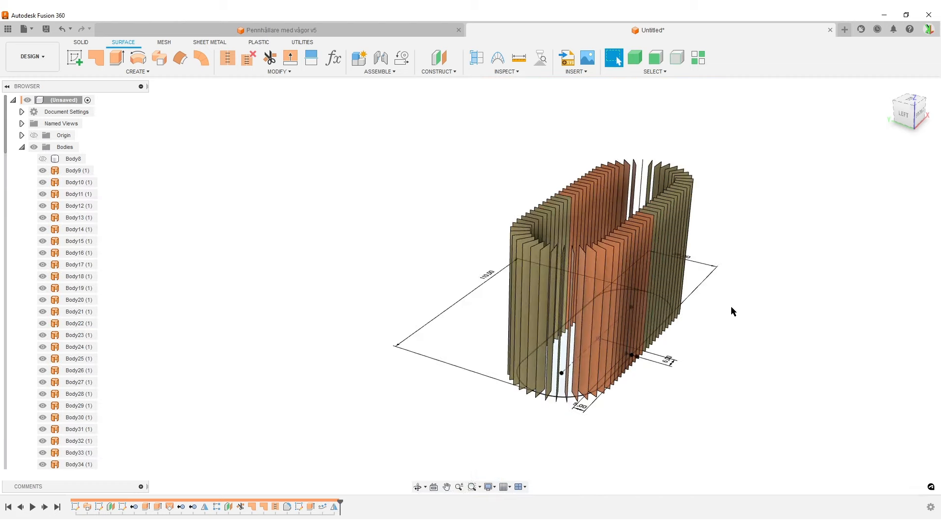
- Set the selection priority to bodies, select all the surface strips together and save them as a selection set
{"action": "middle_click_drag", "start_coordinate": [731, 307], "coordinate": [643, 408], "text": "shift"}
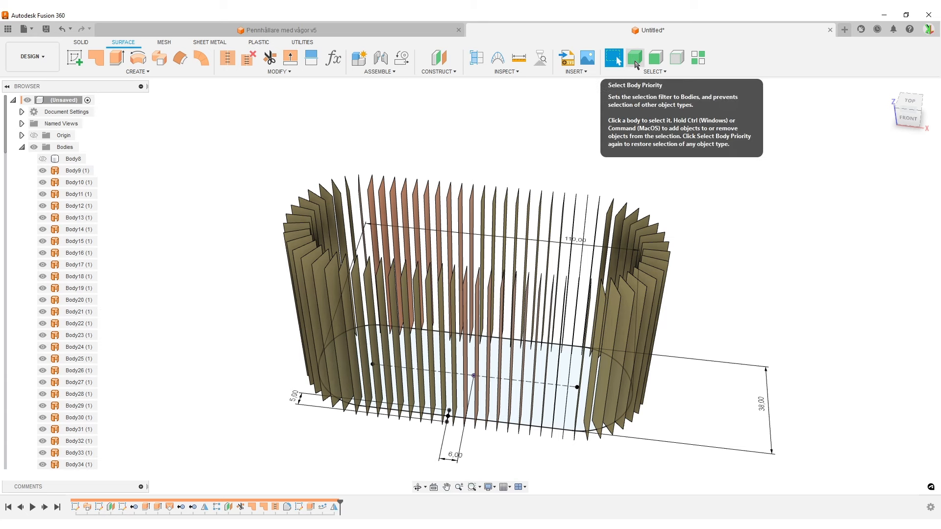
{"action": "left_click", "coordinate": [663, 72]}
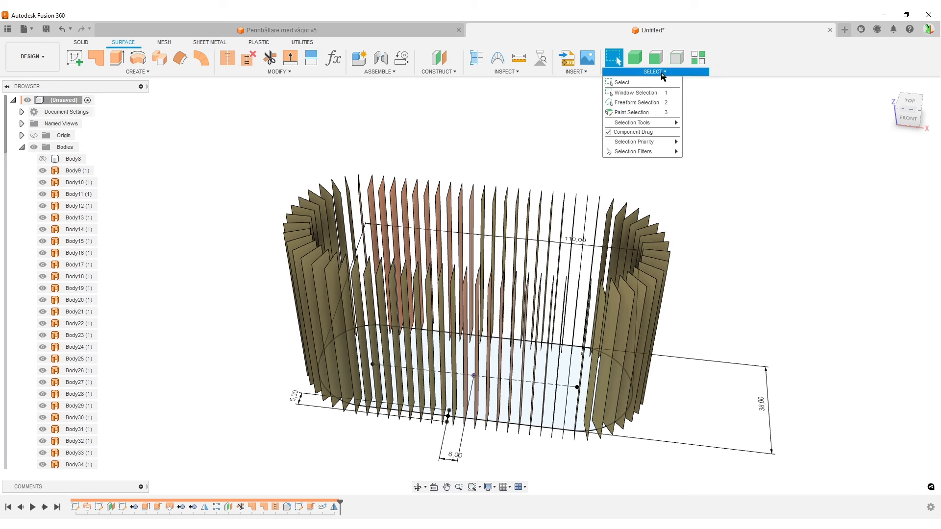
{"action": "mouse_move", "coordinate": [648, 140]}
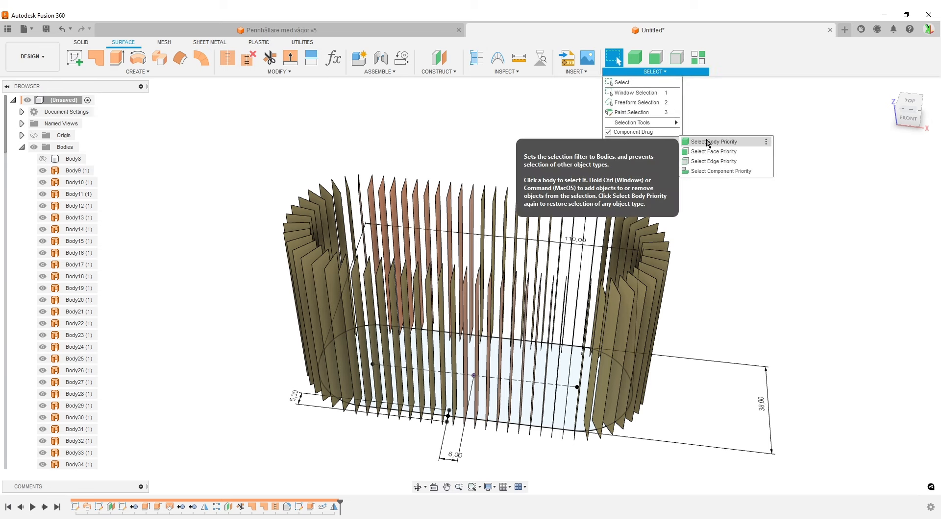
{"action": "left_click", "coordinate": [806, 177]}
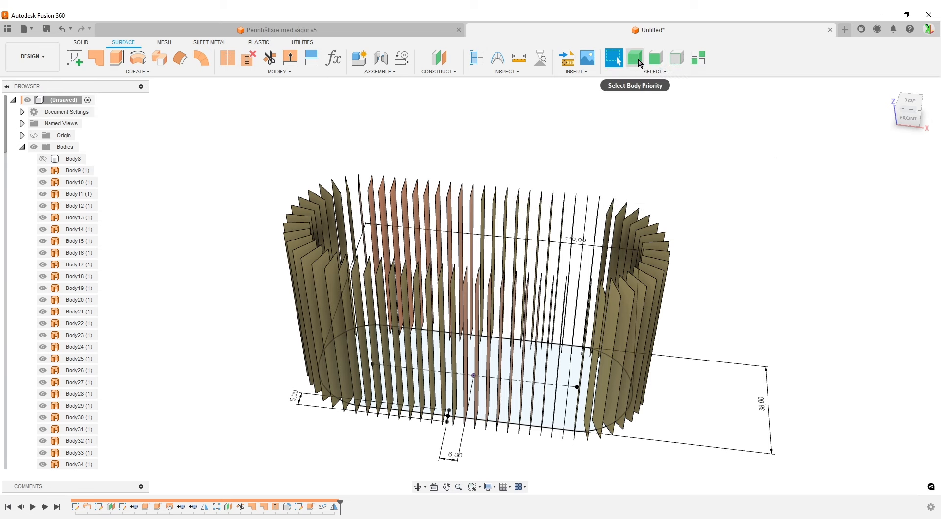
{"action": "left_click", "coordinate": [640, 63]}
{"action": "left_click", "coordinate": [635, 59]}
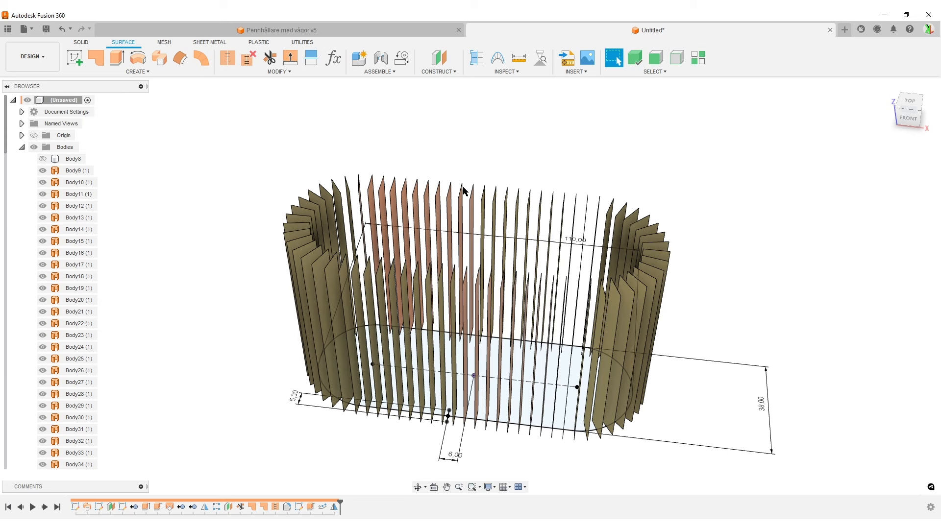
{"action": "scroll", "coordinate": [441, 187], "scroll_direction": "down", "scroll_amount": 2}
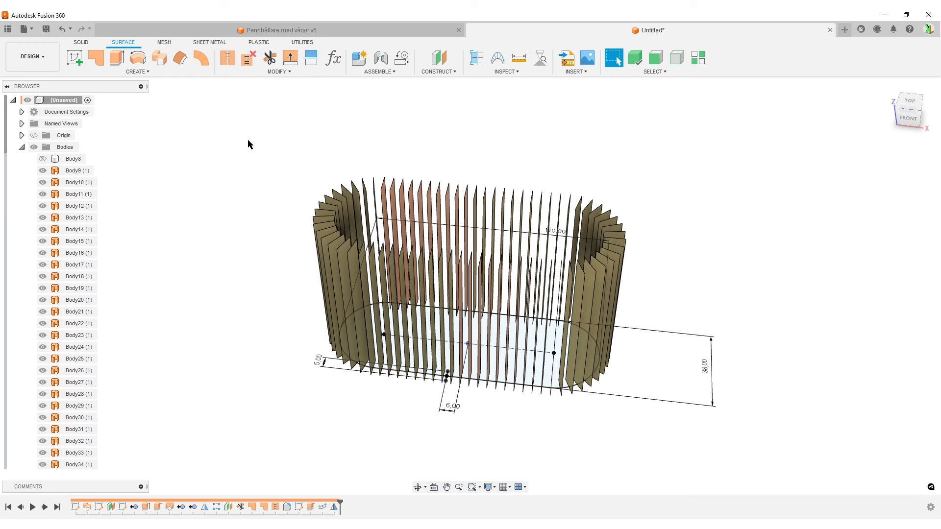
{"action": "left_click_drag", "start_coordinate": [248, 145], "coordinate": [703, 456]}
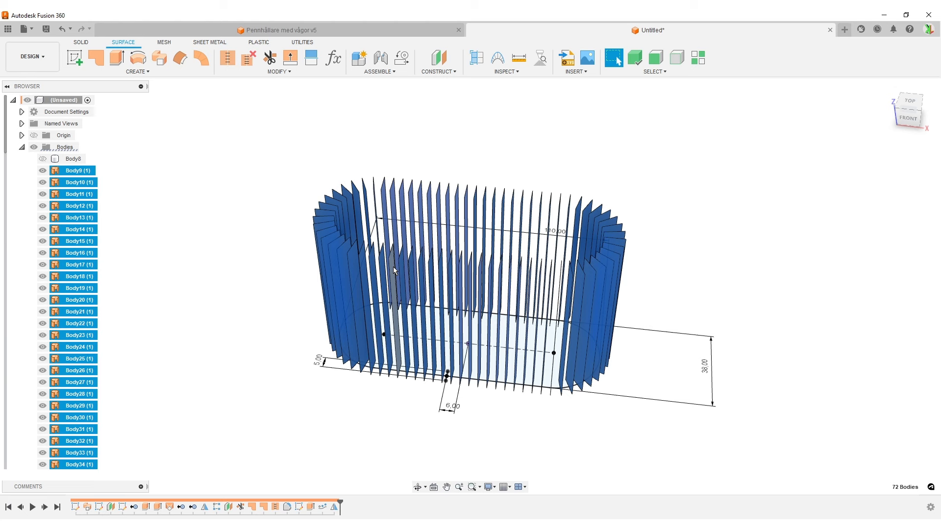
{"action": "right_click", "coordinate": [534, 117]}
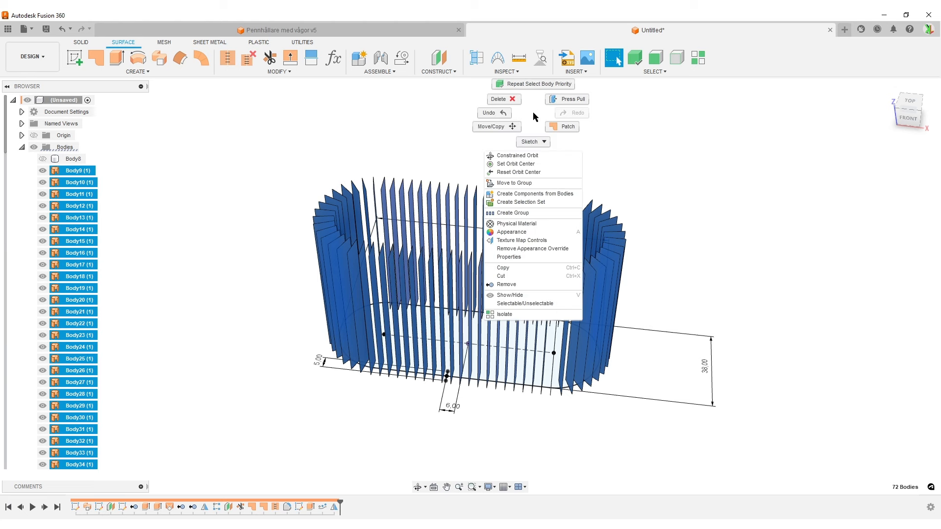
{"action": "left_click", "coordinate": [549, 204]}
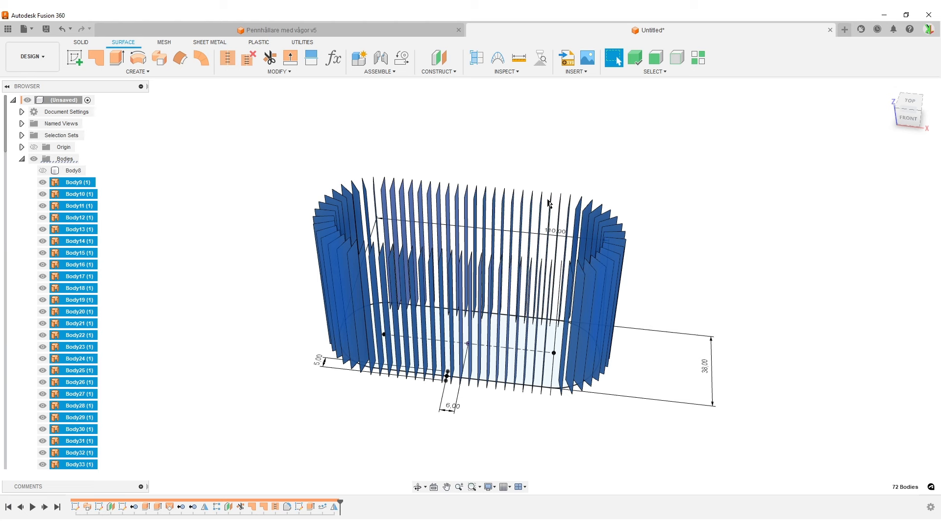
{"action": "left_click", "coordinate": [21, 136]}
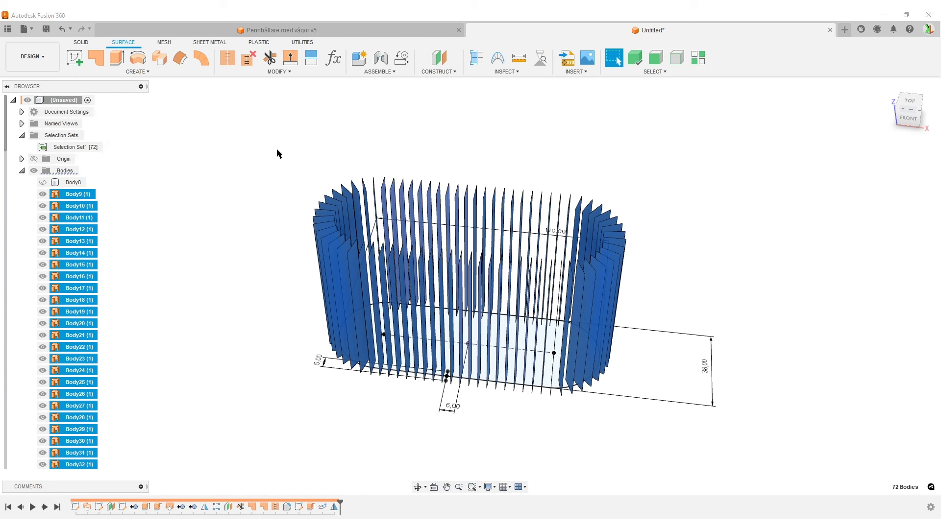
- Use the new selection set to hide all the surface strips and show them again
{"action": "left_click", "coordinate": [263, 131]}
{"action": "mouse_move", "coordinate": [69, 148]}
{"action": "left_click", "coordinate": [110, 147]}
{"action": "key", "text": "v"}
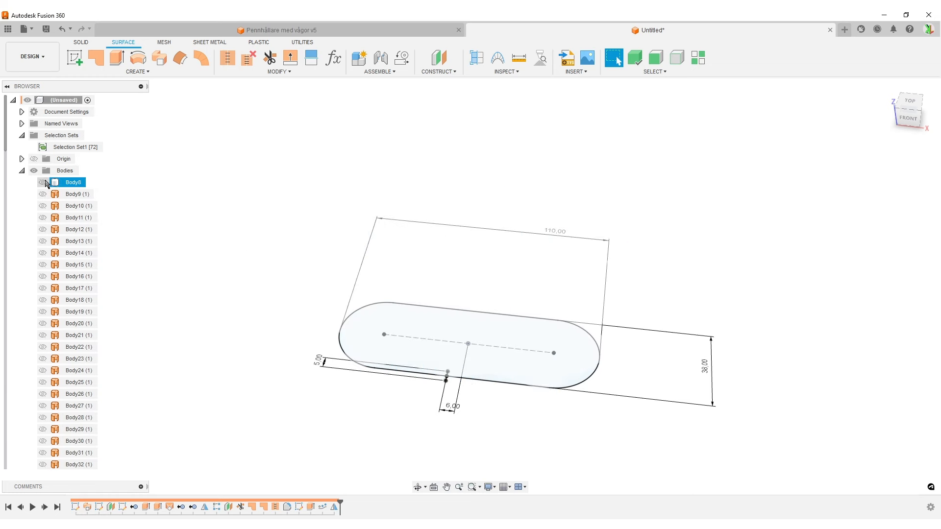
{"action": "left_click", "coordinate": [44, 182]}
{"action": "left_click", "coordinate": [44, 182]}
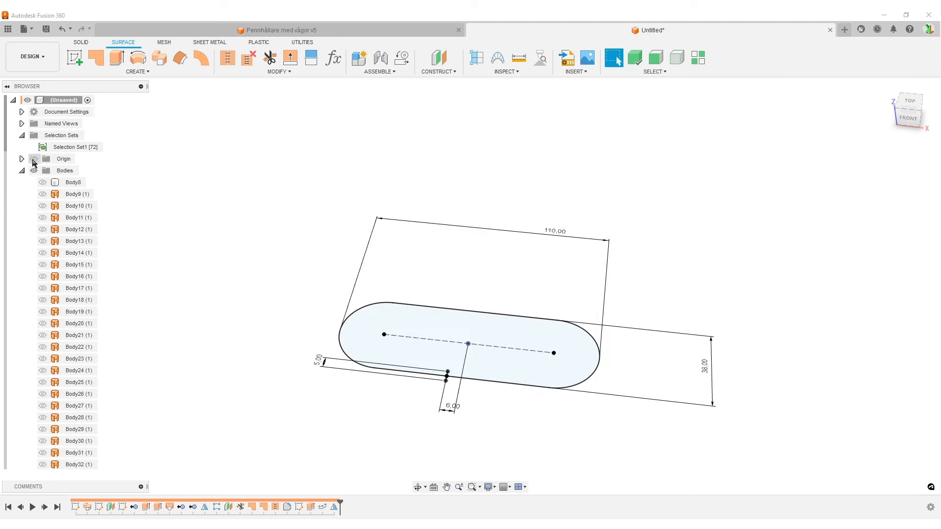
{"action": "left_click", "coordinate": [108, 148]}
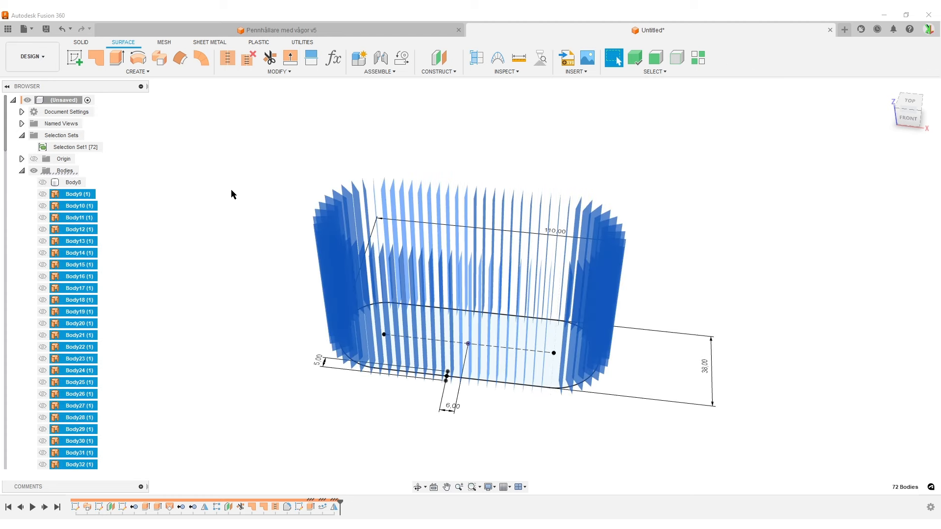
{"action": "key", "text": "Escape"}
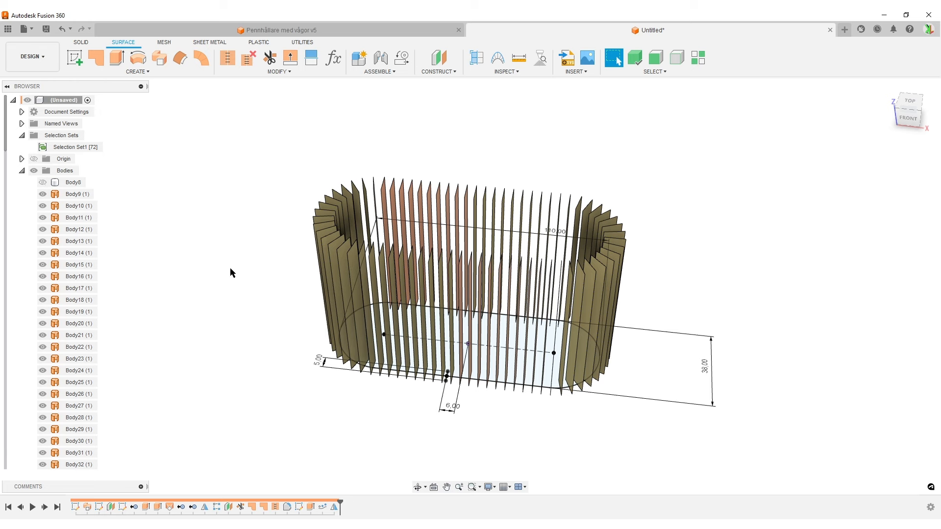
- Show the wavy solid body and thicken all strips in Selection Set1 symmetrically by 0.40 mm, using the Intersect operation
{"action": "scroll", "coordinate": [218, 279], "scroll_direction": "down", "scroll_amount": 2}
{"action": "scroll", "coordinate": [217, 290], "scroll_direction": "up", "scroll_amount": 3}
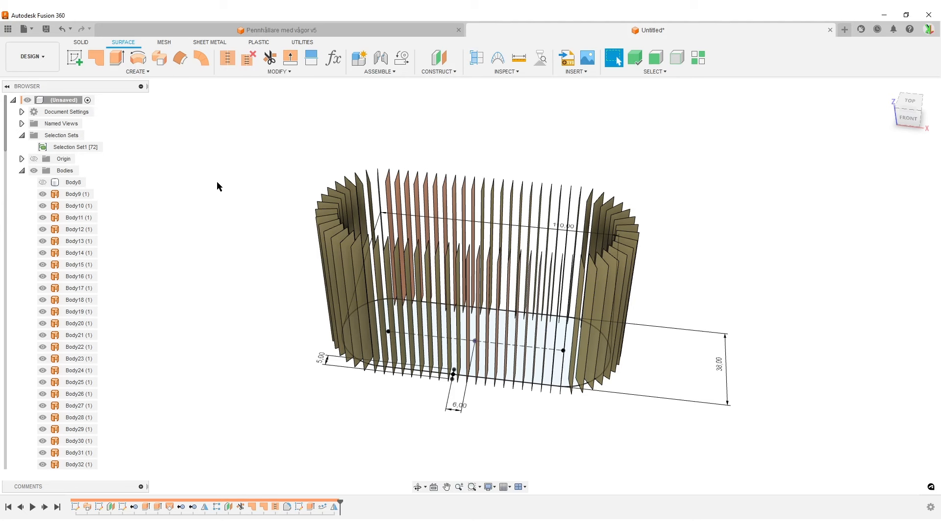
{"action": "type", "text": "sth"}
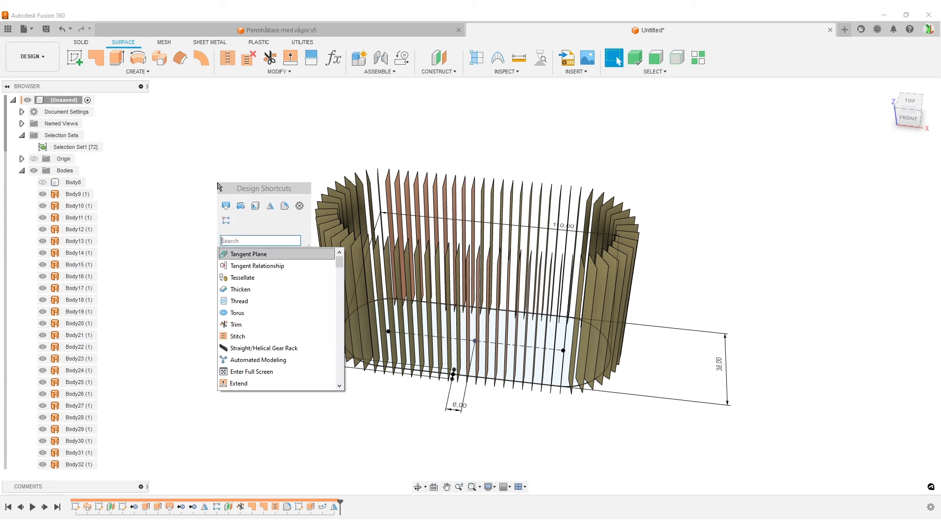
{"action": "left_click", "coordinate": [264, 254]}
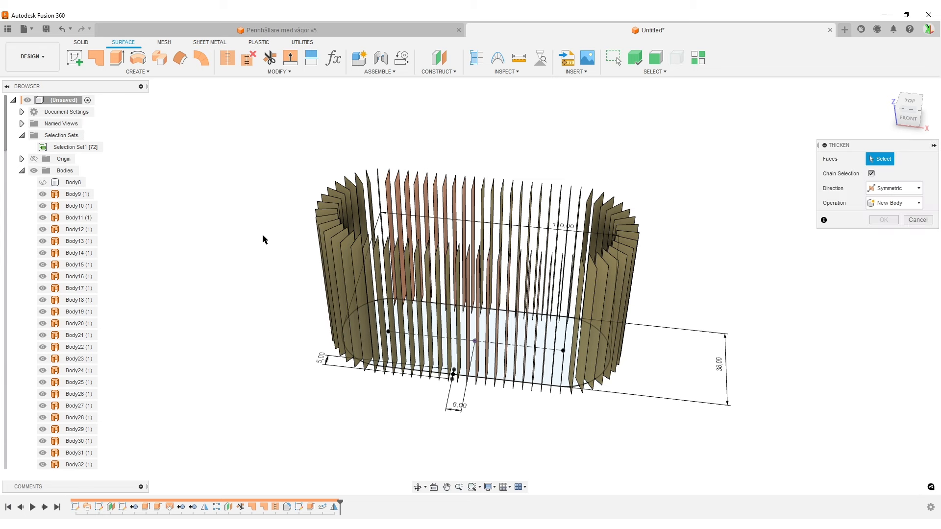
{"action": "left_click", "coordinate": [43, 183]}
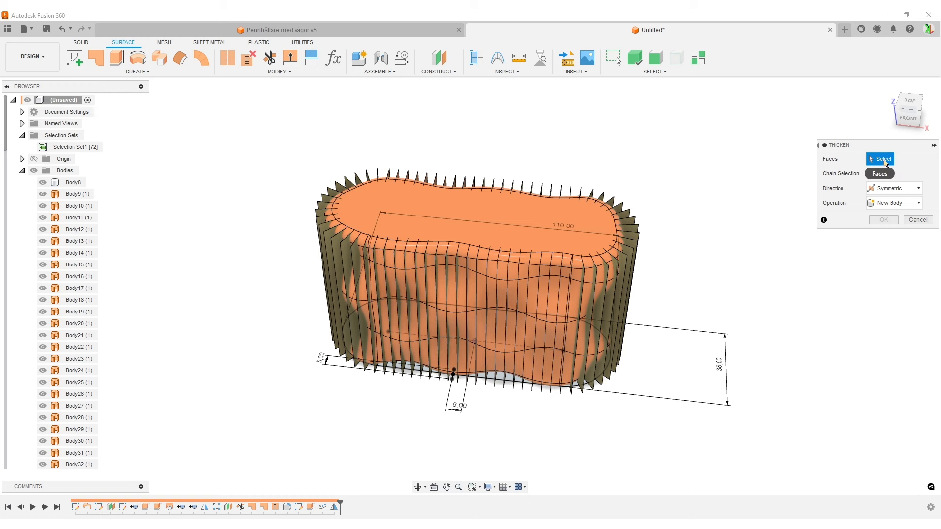
{"action": "left_click", "coordinate": [107, 147]}
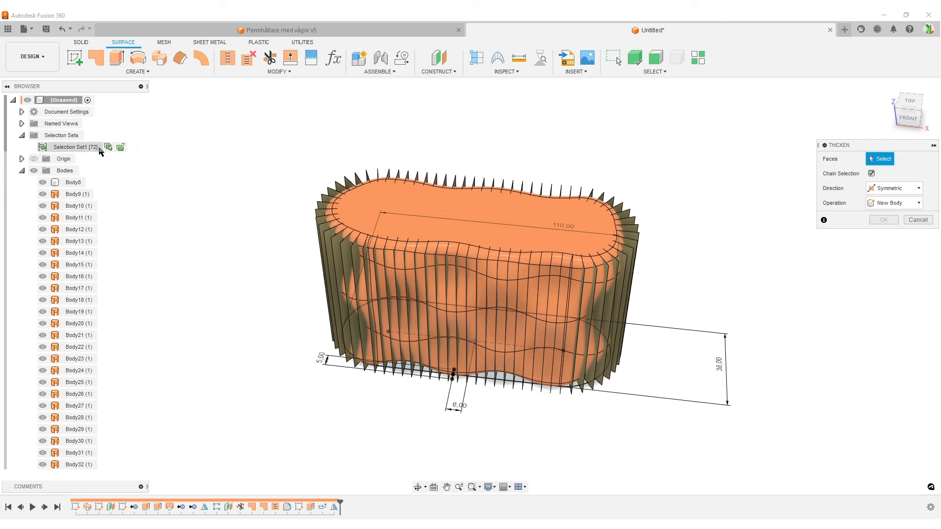
{"action": "left_click", "coordinate": [109, 147]}
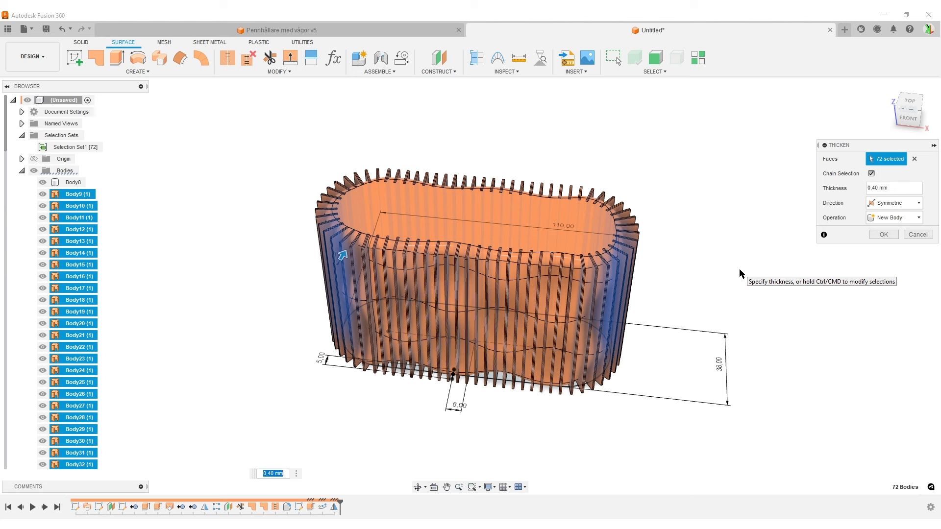
{"action": "left_click", "coordinate": [895, 221]}
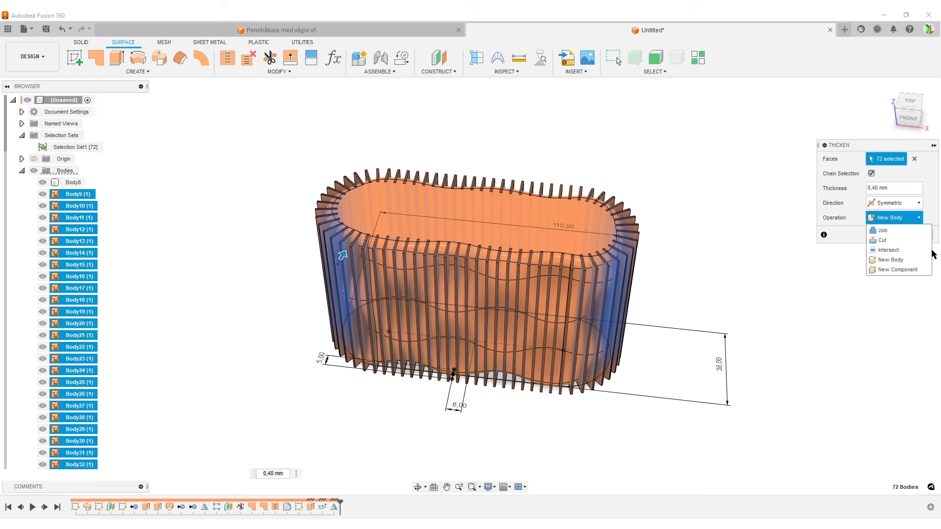
{"action": "left_click", "coordinate": [894, 250]}
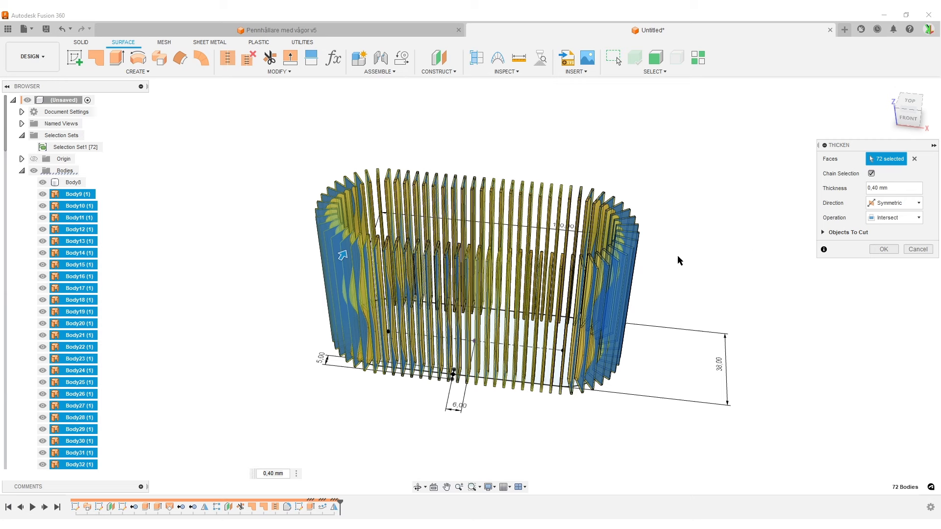
{"action": "key", "text": "Return"}
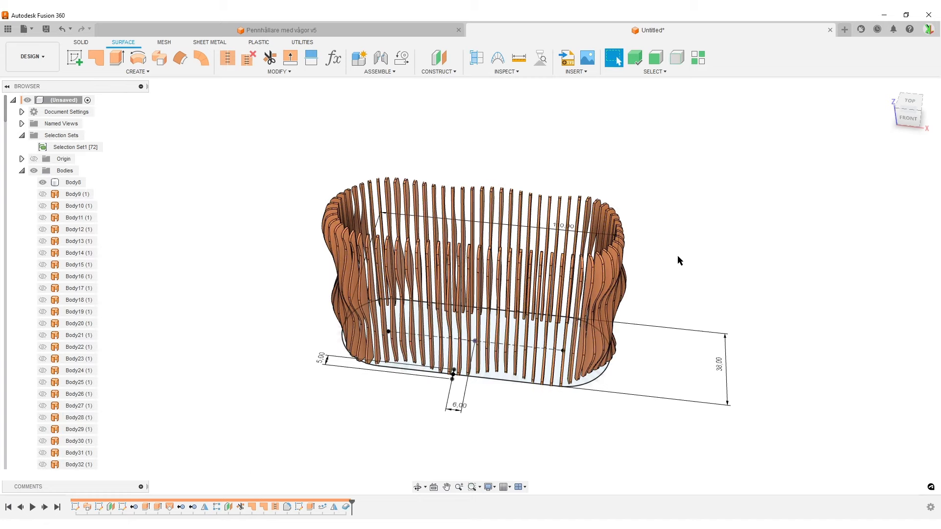
- Select all the thickened wavy ribs as bodies and save them as a second selection set
{"action": "scroll", "coordinate": [675, 258], "scroll_direction": "up", "scroll_amount": 4}
{"action": "scroll", "coordinate": [676, 258], "scroll_direction": "down", "scroll_amount": 5}
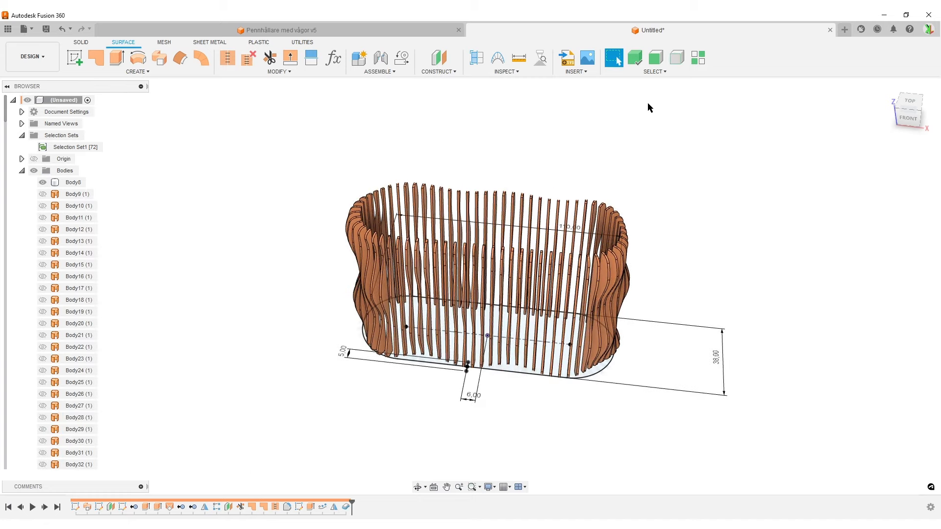
{"action": "left_click", "coordinate": [636, 59]}
{"action": "left_click_drag", "start_coordinate": [283, 128], "coordinate": [729, 437]}
{"action": "right_click", "coordinate": [624, 137]}
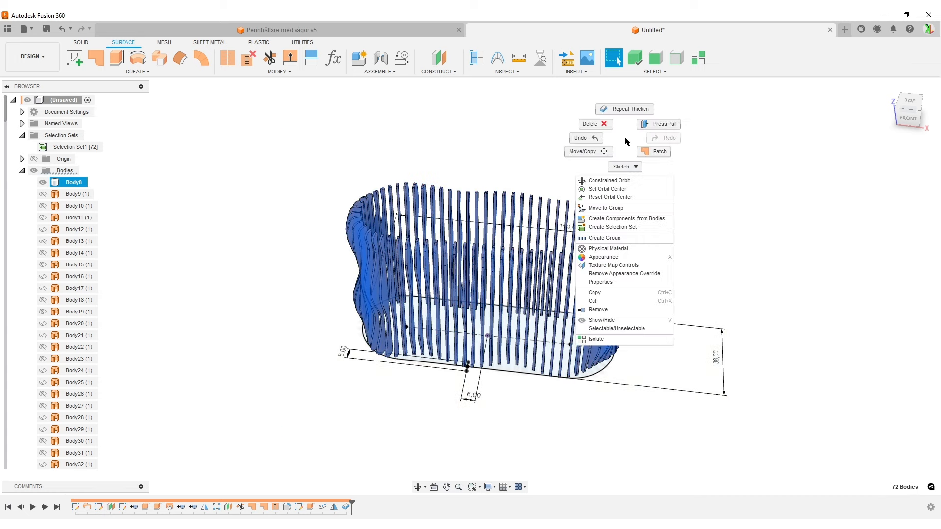
{"action": "left_click", "coordinate": [616, 227]}
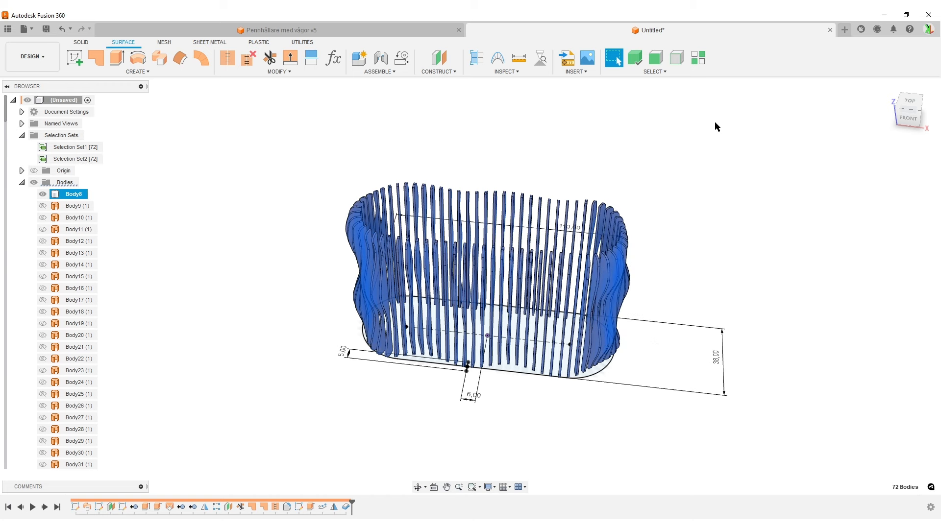
- Clear the rib selection and turn off body selection priority
{"action": "left_click", "coordinate": [661, 136]}
{"action": "left_click", "coordinate": [635, 57]}
{"action": "left_click", "coordinate": [713, 363]}
{"action": "left_click", "coordinate": [703, 347]}
{"action": "left_click", "coordinate": [635, 57]}
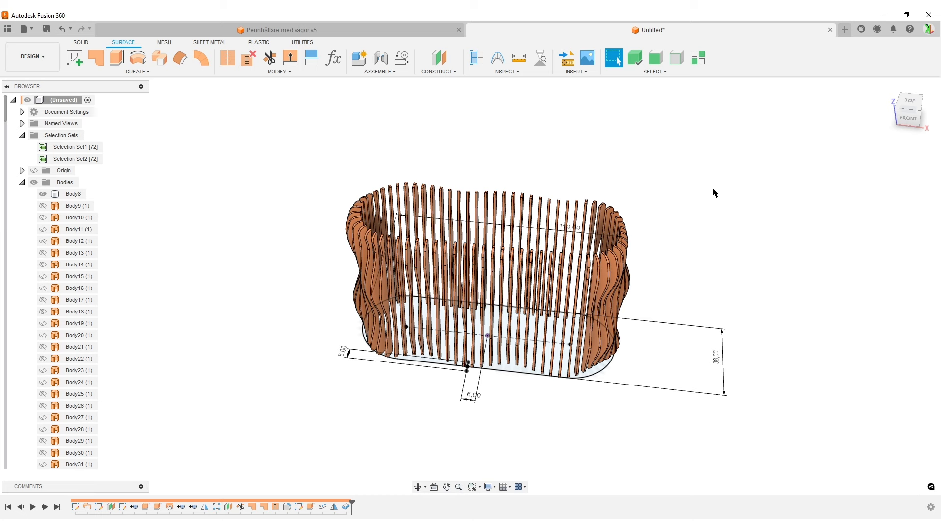
{"action": "left_click", "coordinate": [722, 382]}
{"action": "left_click", "coordinate": [763, 269]}
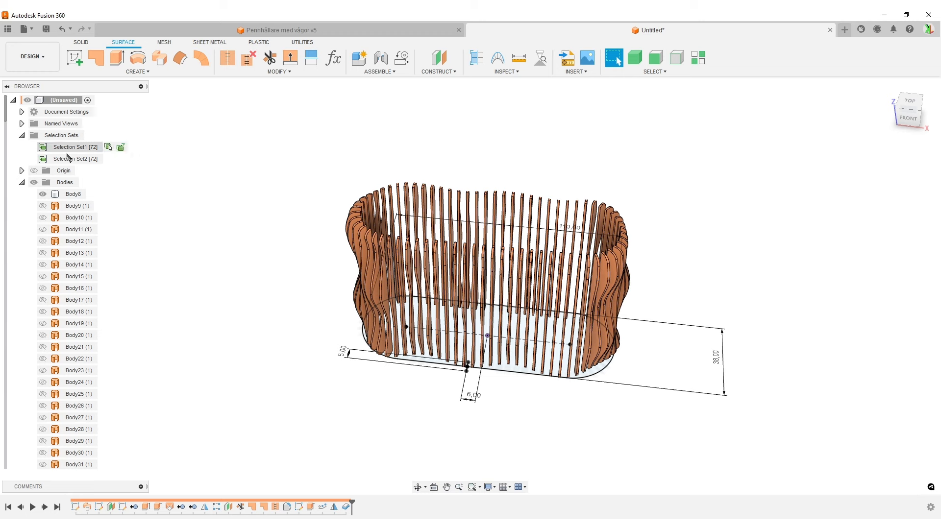
- Hide the ribs in Selection Set2 and show the surface strips in Selection Set1
{"action": "left_click", "coordinate": [109, 160]}
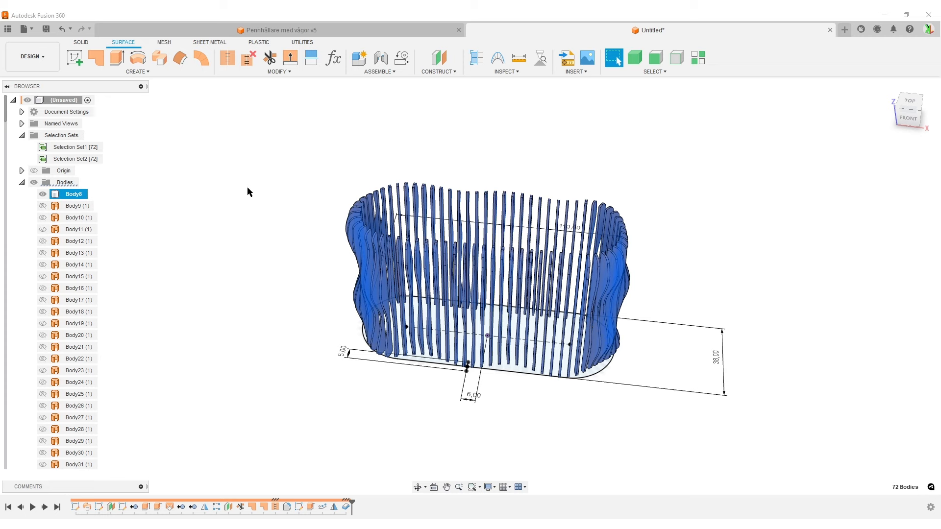
{"action": "key", "text": "v"}
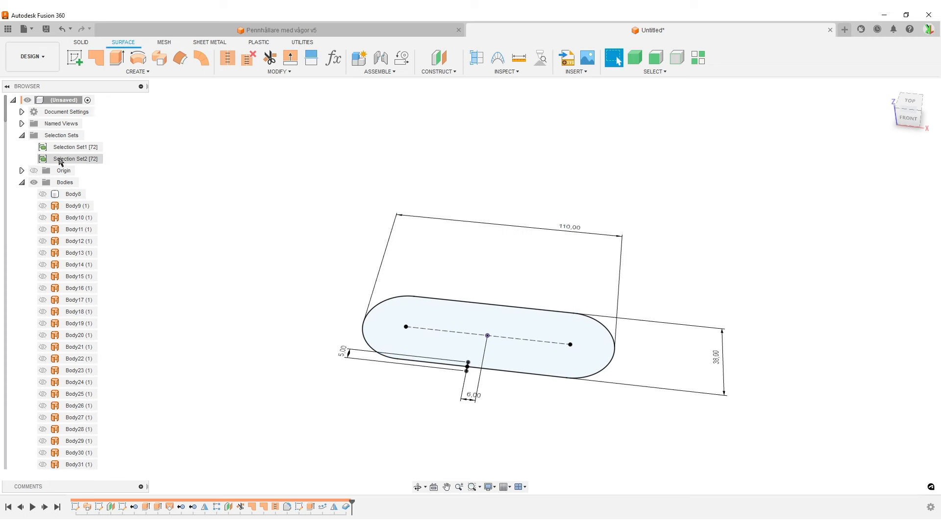
{"action": "left_click", "coordinate": [107, 147]}
{"action": "key", "text": "v"}
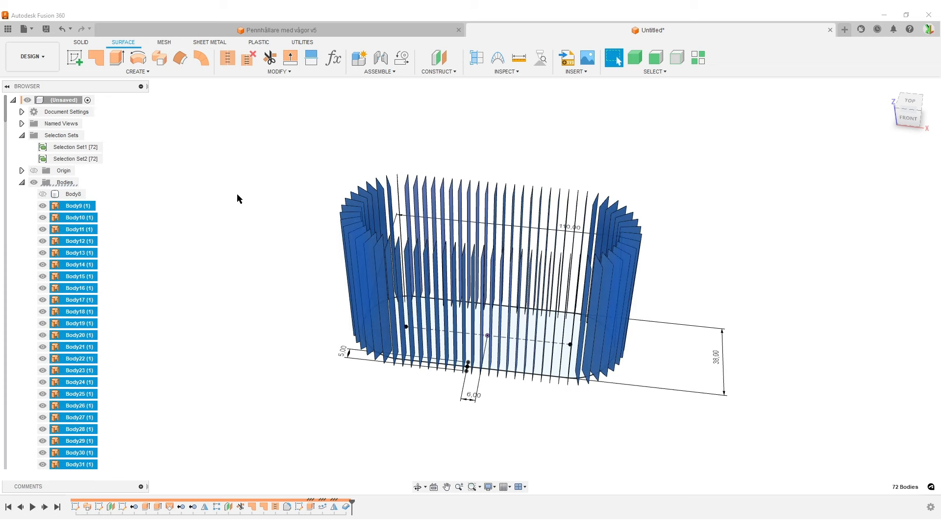
{"action": "left_click", "coordinate": [230, 198]}
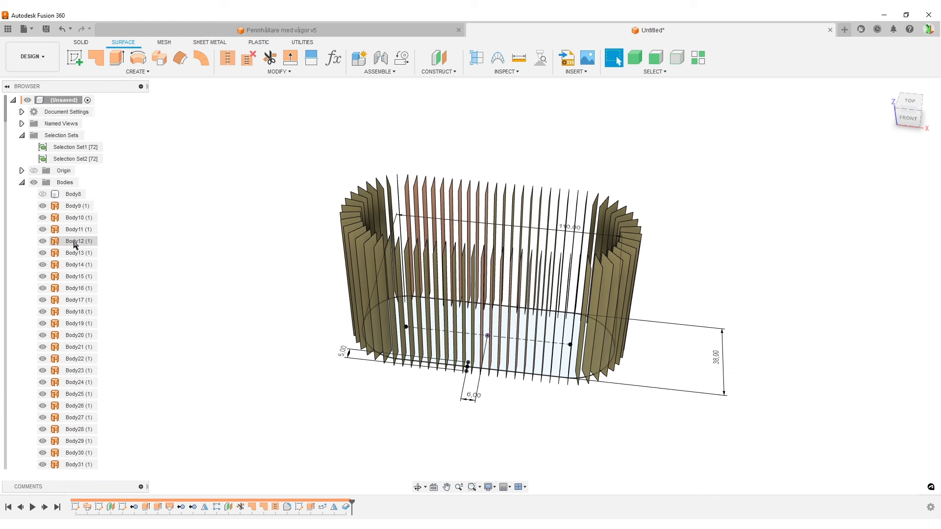
- Remove all the surface strips in Selection Set1 with the Remove command
{"action": "left_click", "coordinate": [108, 147]}
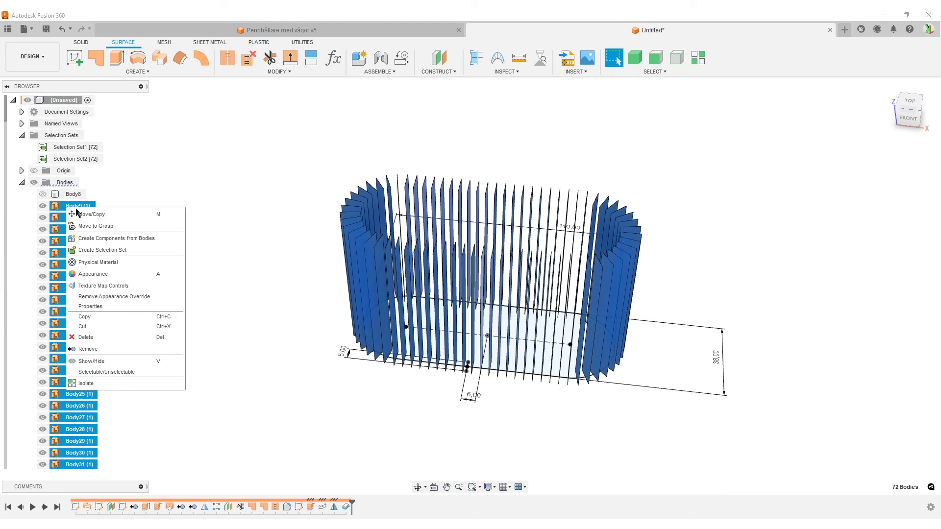
{"action": "left_click", "coordinate": [108, 349]}
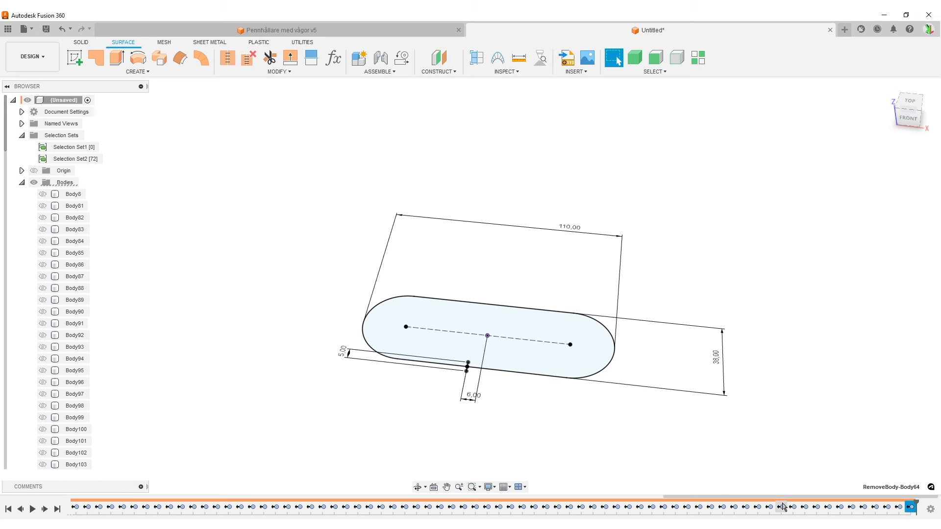
{"action": "left_click_drag", "start_coordinate": [760, 497], "coordinate": [323, 495]}
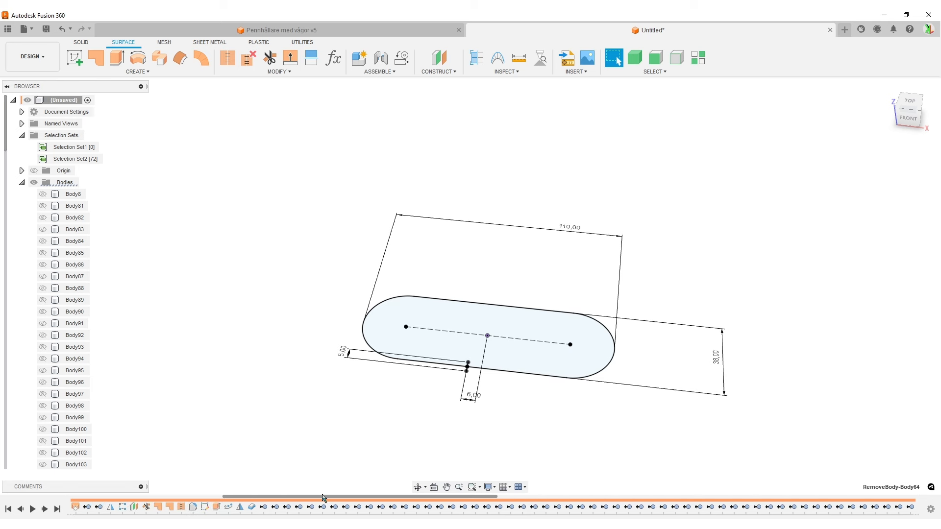
- Group all the consecutive body-removal features in the timeline, check the group's contents, and leave it collapsed
{"action": "left_click", "coordinate": [263, 508], "text": "shift"}
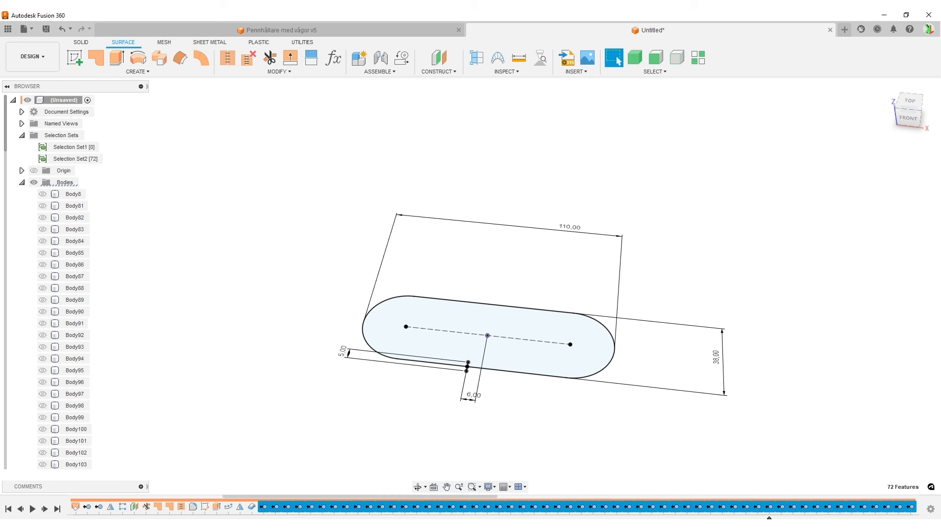
{"action": "right_click", "coordinate": [470, 510]}
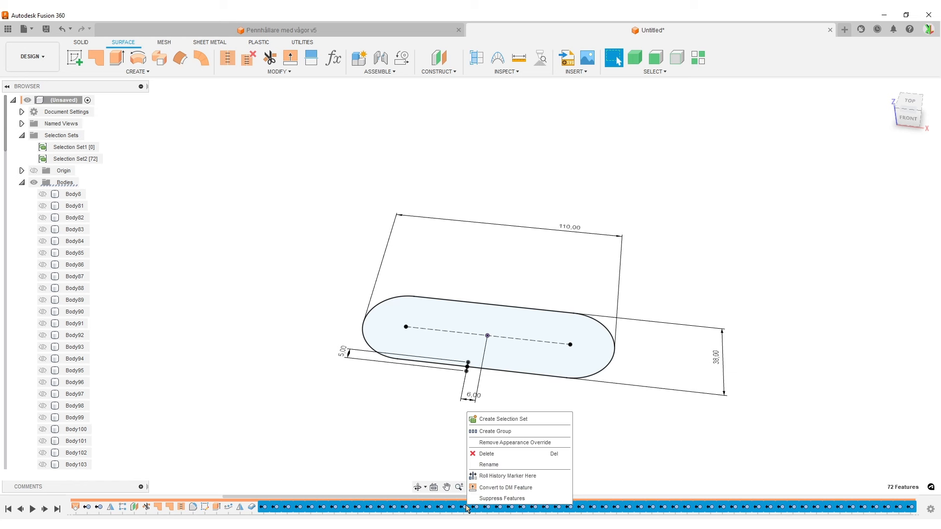
{"action": "left_click", "coordinate": [524, 433]}
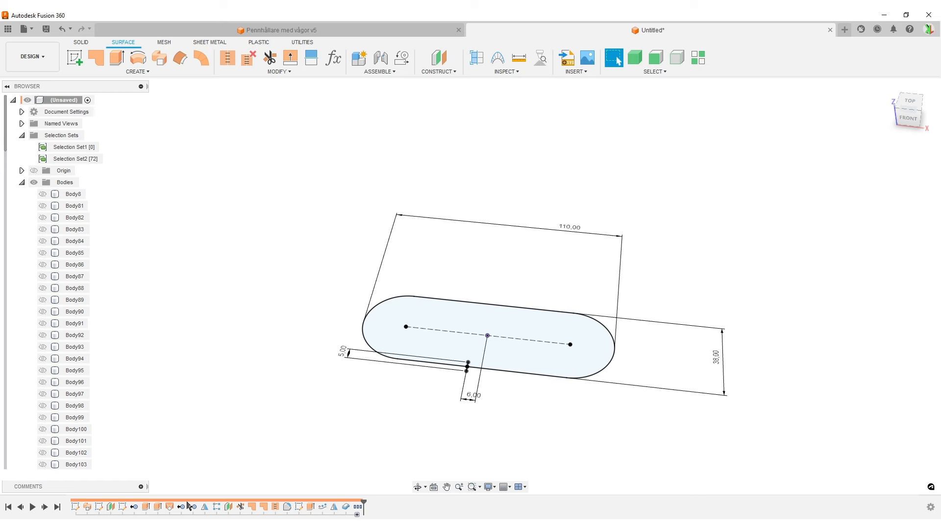
{"action": "left_click", "coordinate": [358, 514]}
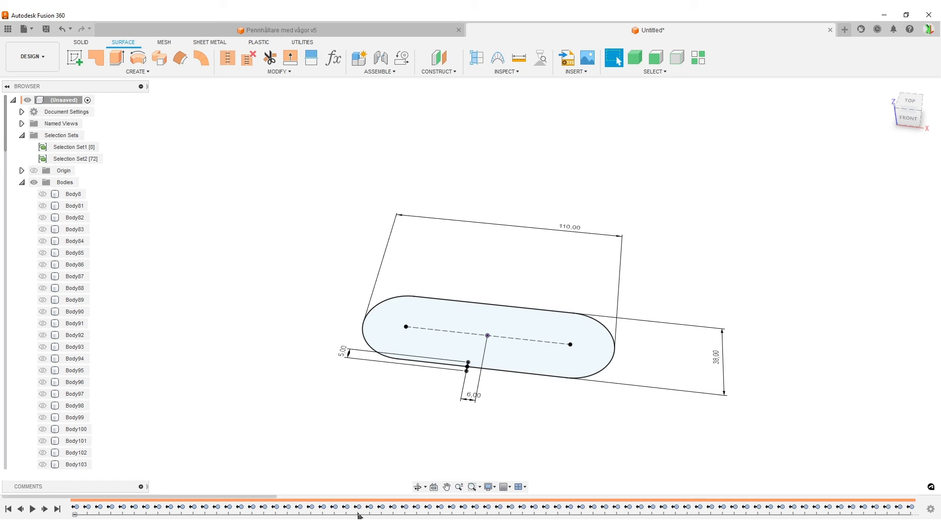
{"action": "left_click", "coordinate": [75, 515]}
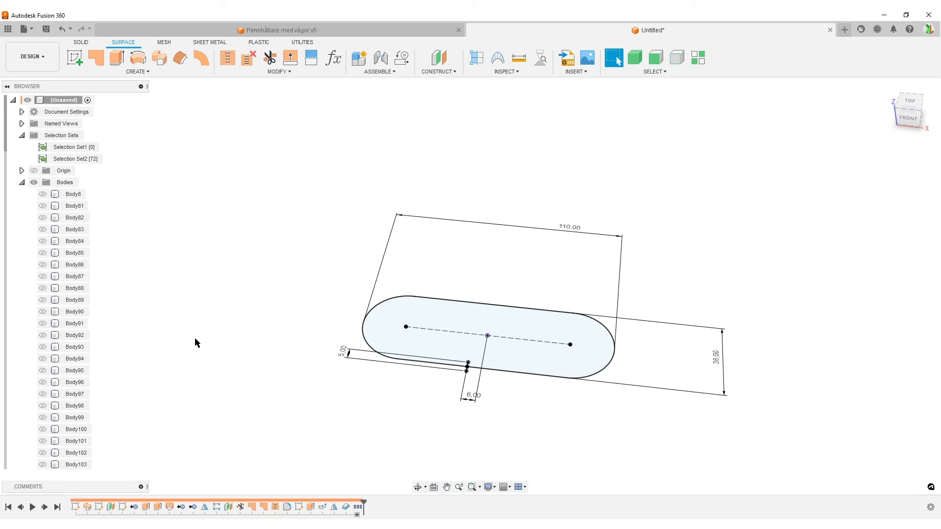
- Show the ribs in Selection Set2, collapse the body list, and hide Sketch1
{"action": "mouse_move", "coordinate": [90, 151]}
{"action": "left_click", "coordinate": [109, 158]}
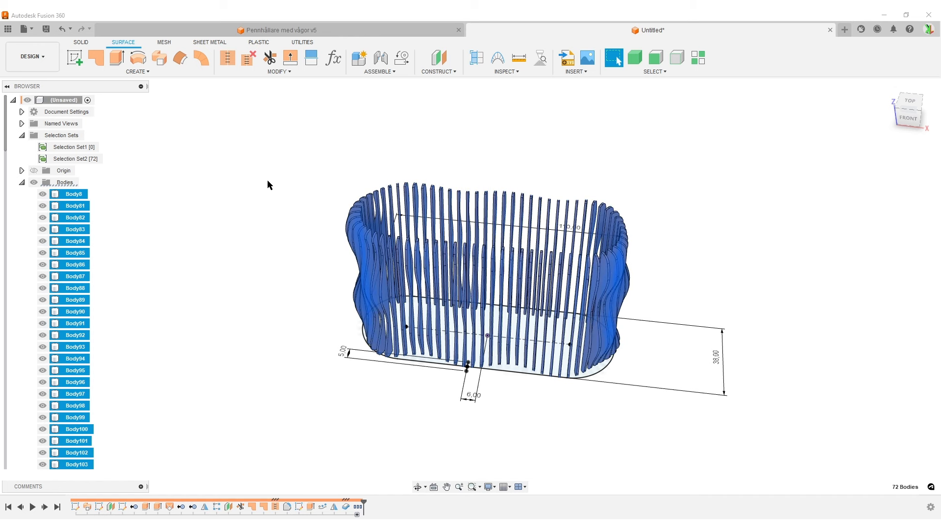
{"action": "left_click", "coordinate": [246, 211]}
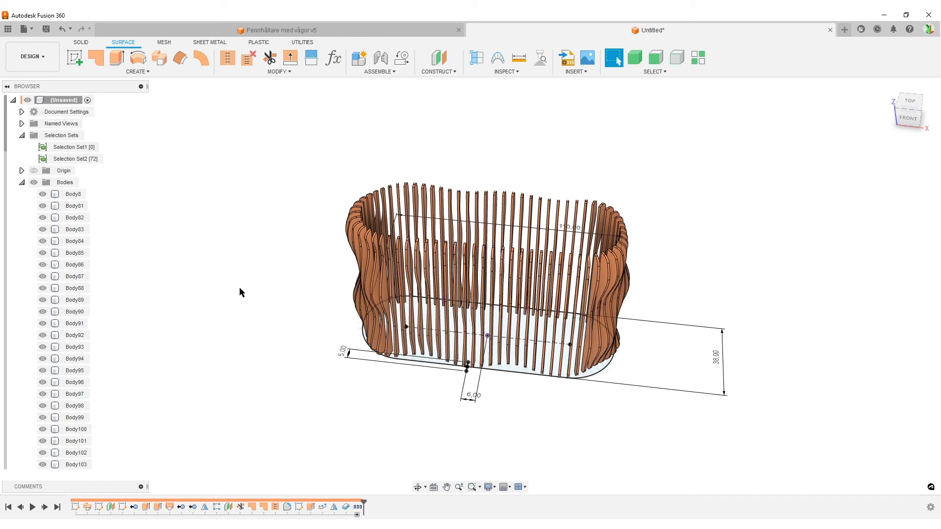
{"action": "left_click", "coordinate": [22, 183]}
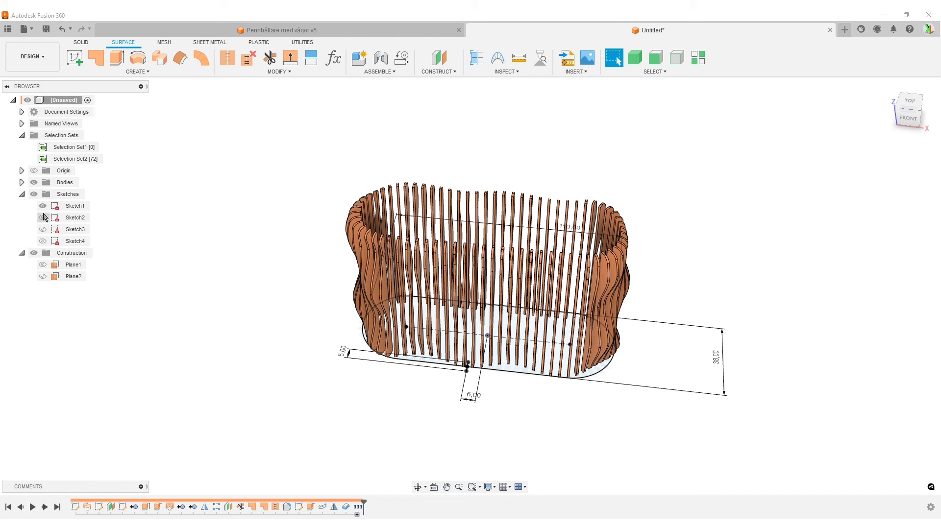
{"action": "left_click", "coordinate": [43, 206]}
{"action": "left_click", "coordinate": [43, 206]}
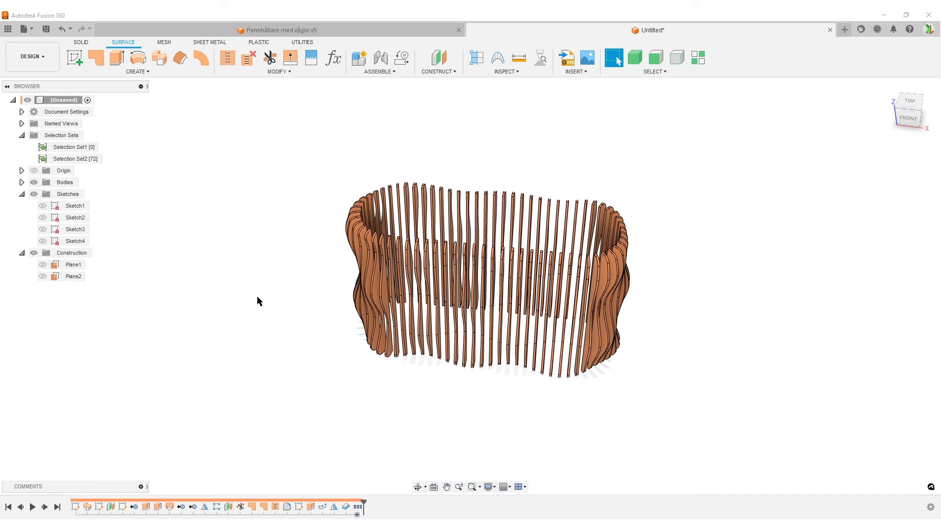
- Start a sketch on the horizontal XY origin plane and draw a horizontal center-to-center slot with about 75 mm between its centers, beyond the ribs
{"action": "left_click", "coordinate": [74, 57]}
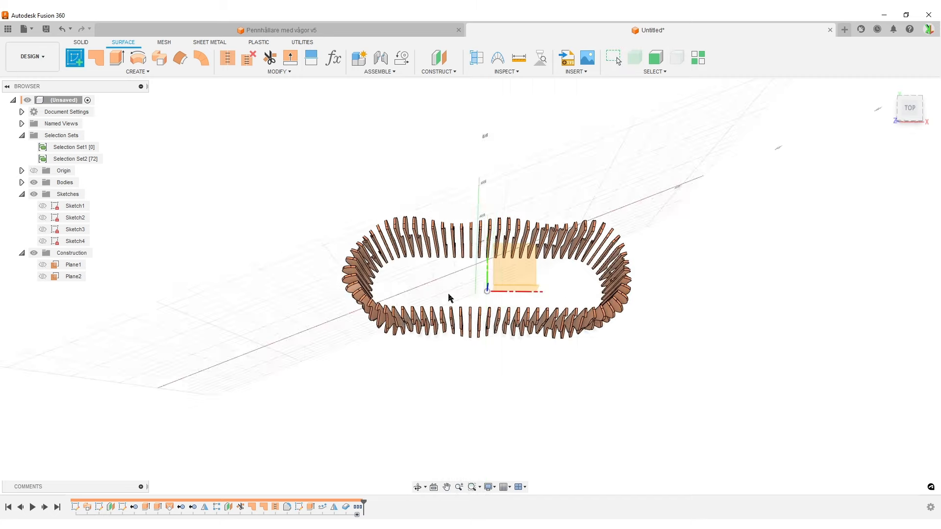
{"action": "left_click", "coordinate": [521, 272]}
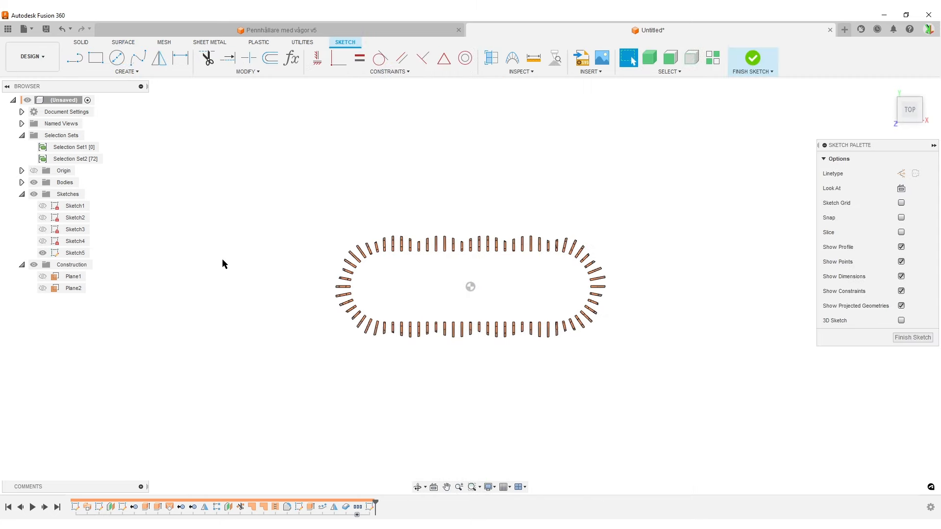
{"action": "left_click", "coordinate": [122, 72]}
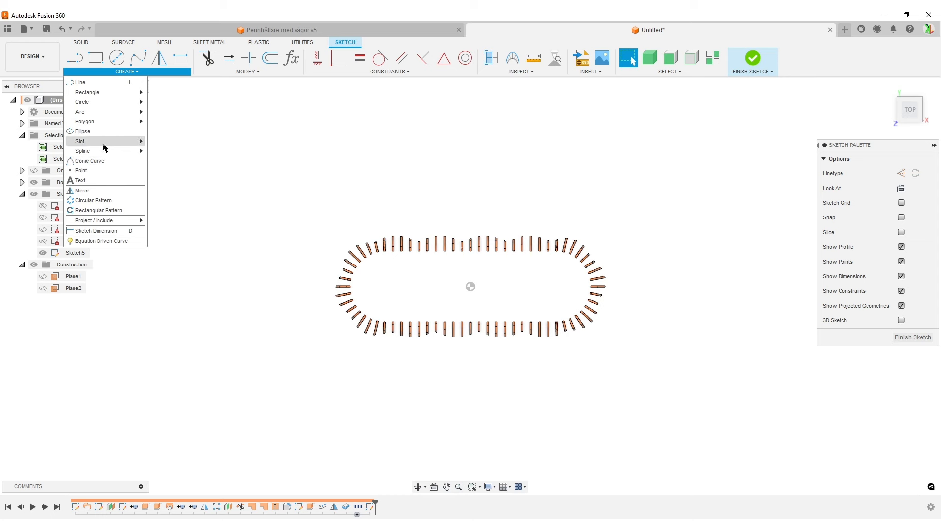
{"action": "mouse_move", "coordinate": [109, 146]}
{"action": "left_click", "coordinate": [181, 141]}
{"action": "left_click", "coordinate": [321, 162]}
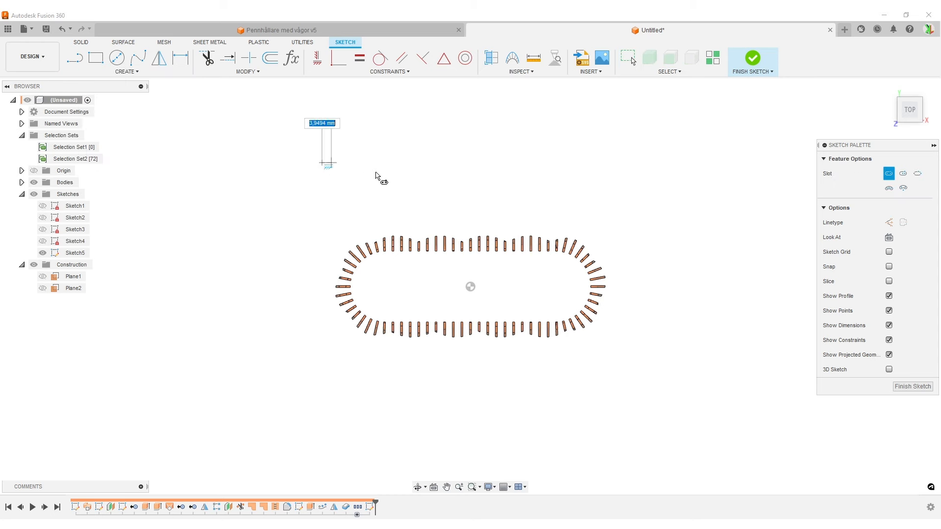
{"action": "left_click", "coordinate": [500, 163]}
{"action": "left_click", "coordinate": [523, 131]}
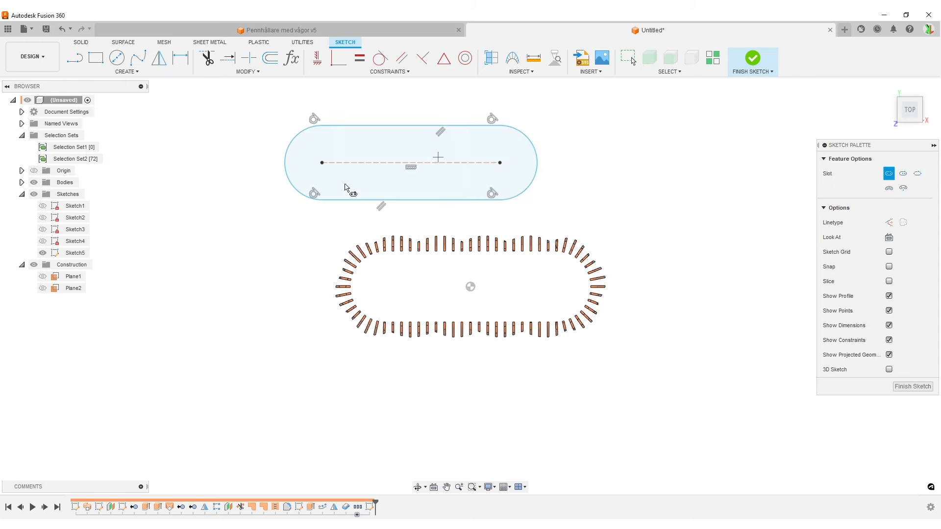
- Center the slot on the origin with a Midpoint constraint between its centerline and the origin point
{"action": "left_click", "coordinate": [444, 59]}
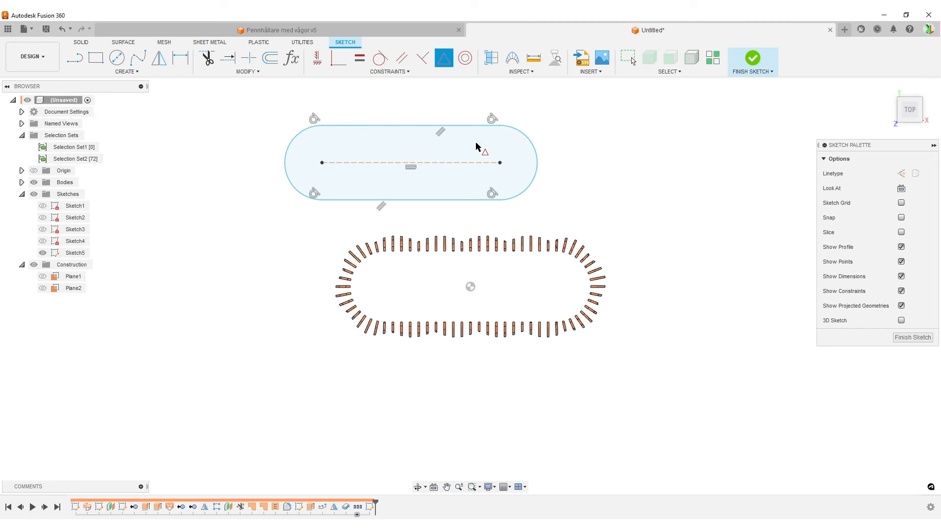
{"action": "left_click", "coordinate": [468, 164]}
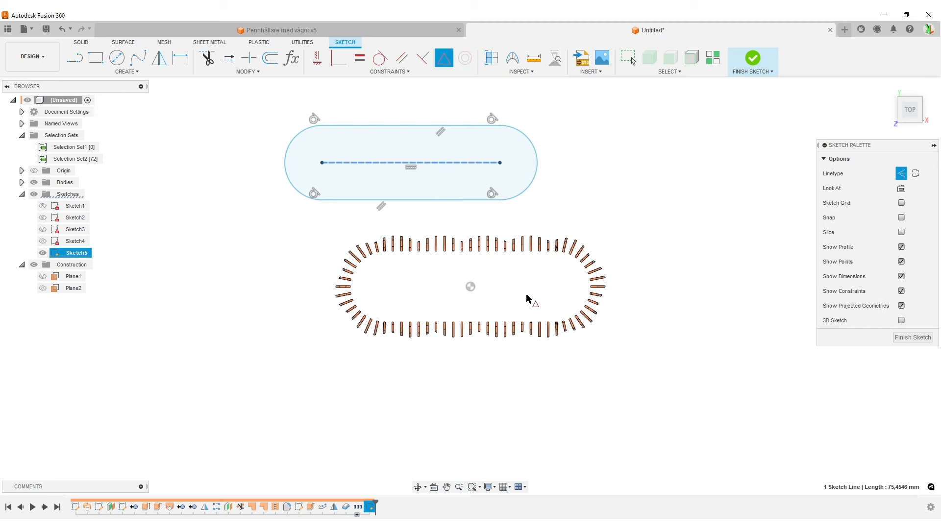
{"action": "left_click", "coordinate": [472, 287]}
{"action": "scroll", "coordinate": [474, 290], "scroll_direction": "up", "scroll_amount": 10}
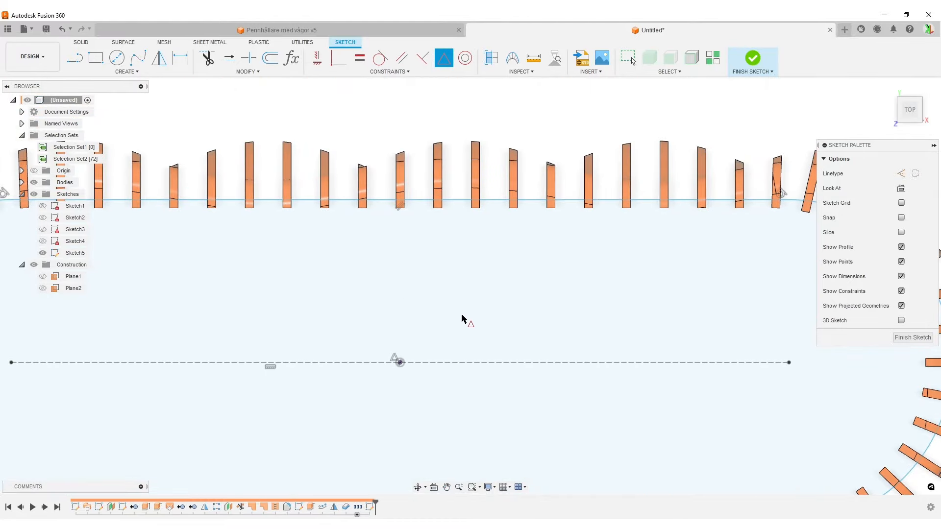
{"action": "key", "text": "Escape"}
{"action": "key", "text": "Escape"}
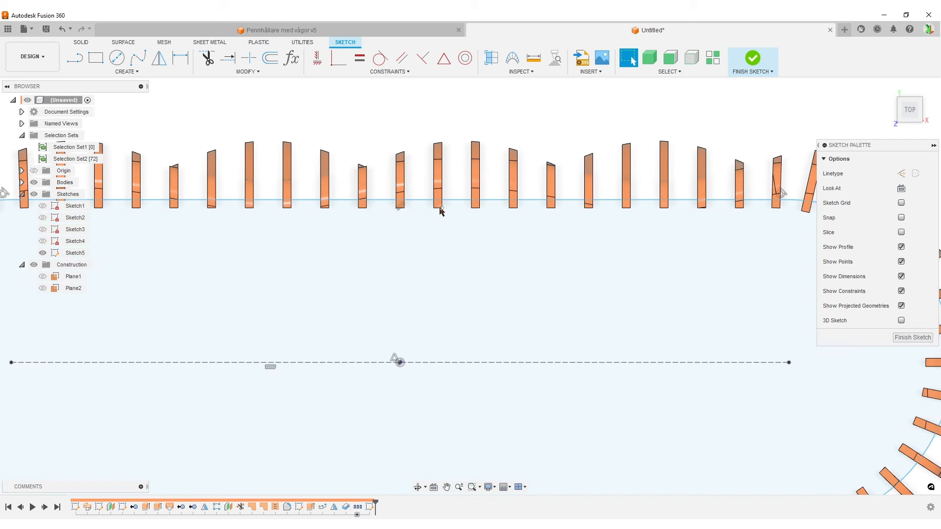
- Project the inner corner of the rib just beside the middle one in the upper straight row into the sketch
{"action": "key", "text": "p"}
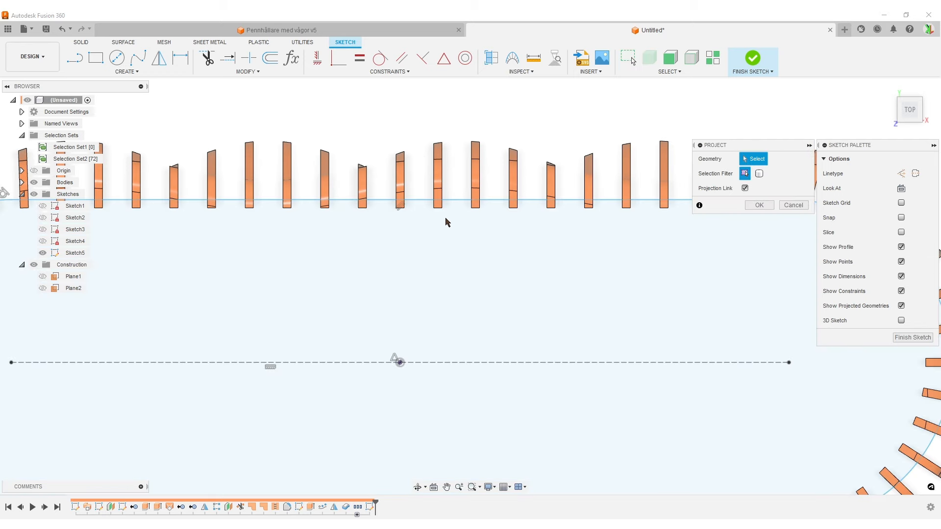
{"action": "left_click", "coordinate": [440, 205]}
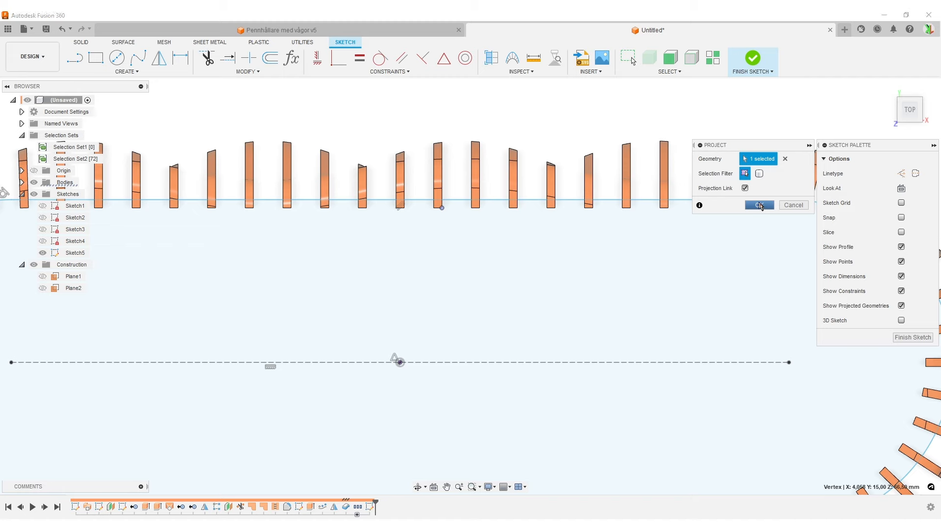
{"action": "left_click", "coordinate": [759, 205]}
- Dimension the distance from the projected rib corner to the slot's upper straight edge as 0.4 mm
{"action": "key", "text": "d"}
{"action": "scroll", "coordinate": [504, 209], "scroll_direction": "up", "scroll_amount": 2}
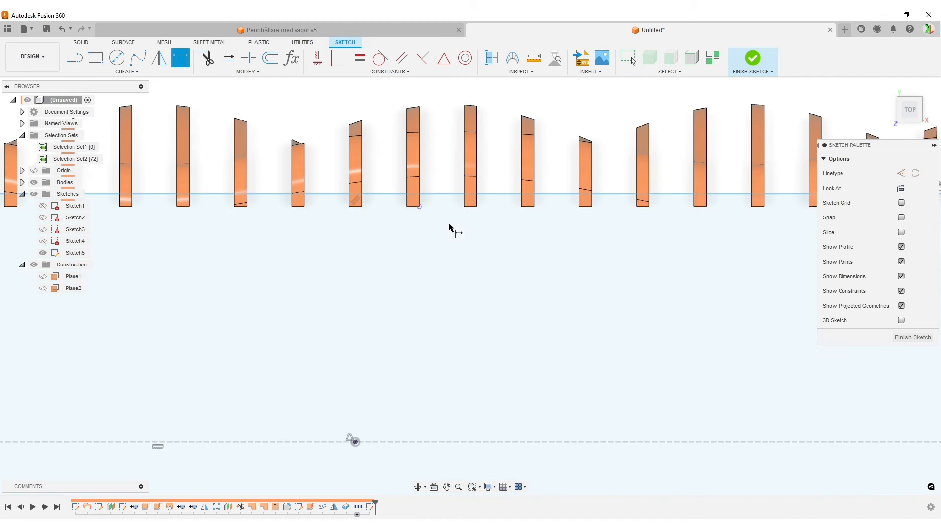
{"action": "left_click", "coordinate": [420, 208]}
{"action": "left_click", "coordinate": [429, 194]}
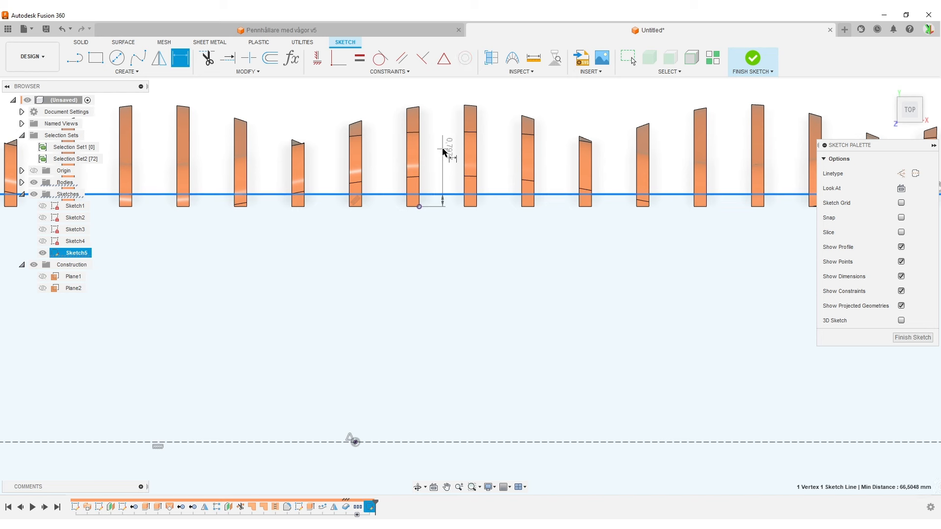
{"action": "left_click", "coordinate": [446, 148]}
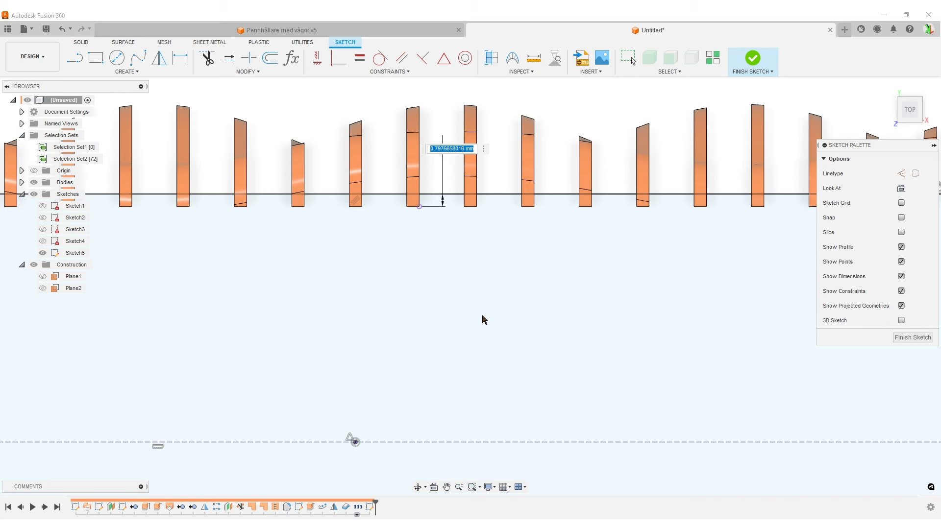
{"action": "type", "text": "0,4"}
{"action": "key", "text": "Return"}
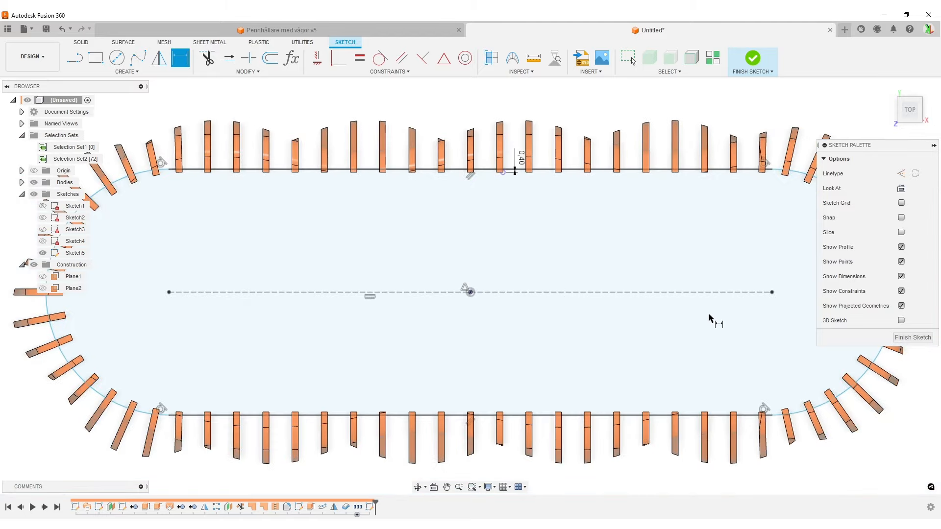
- Project the inner corner of the rib just below the center one at the slot's right rounded end
{"action": "middle_click_drag", "start_coordinate": [770, 338], "coordinate": [382, 316]}
{"action": "scroll", "coordinate": [628, 299], "scroll_direction": "up", "scroll_amount": 5}
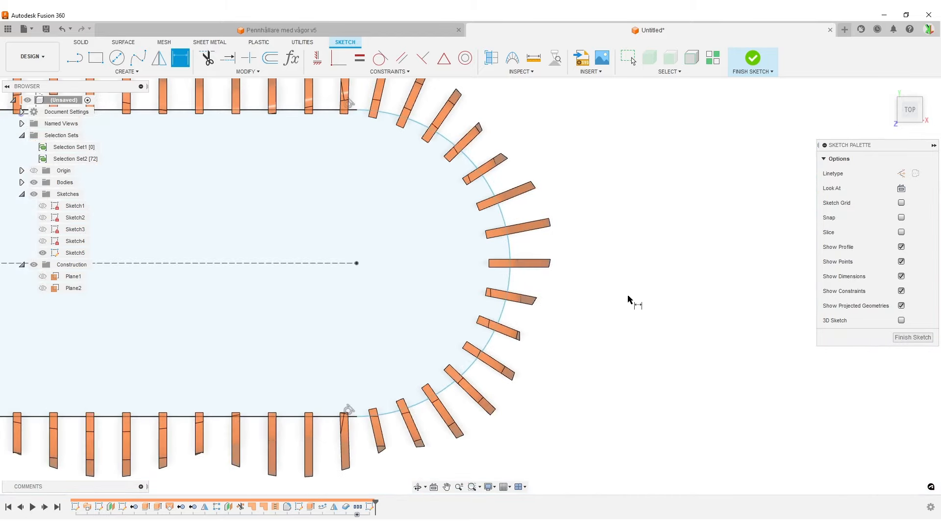
{"action": "middle_click_drag", "start_coordinate": [515, 284], "coordinate": [590, 297]}
{"action": "scroll", "coordinate": [591, 297], "scroll_direction": "up", "scroll_amount": 1}
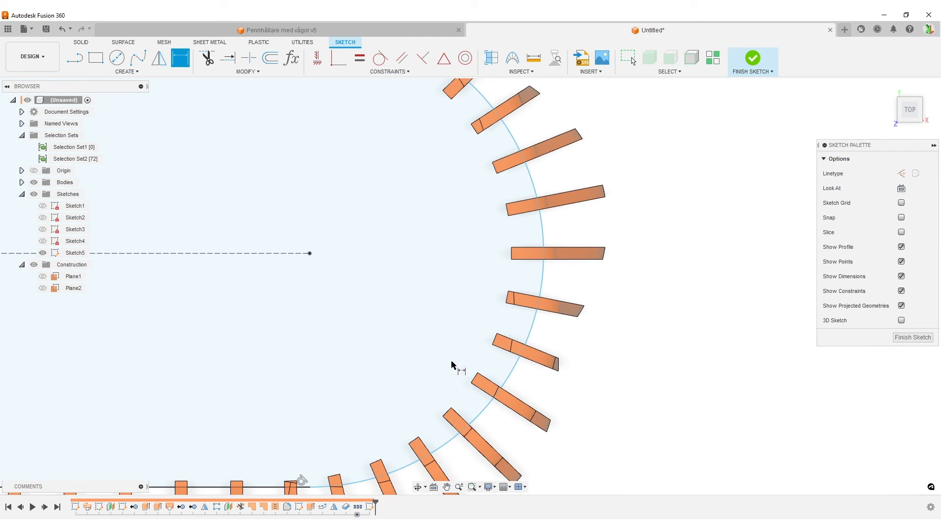
{"action": "key", "text": "p"}
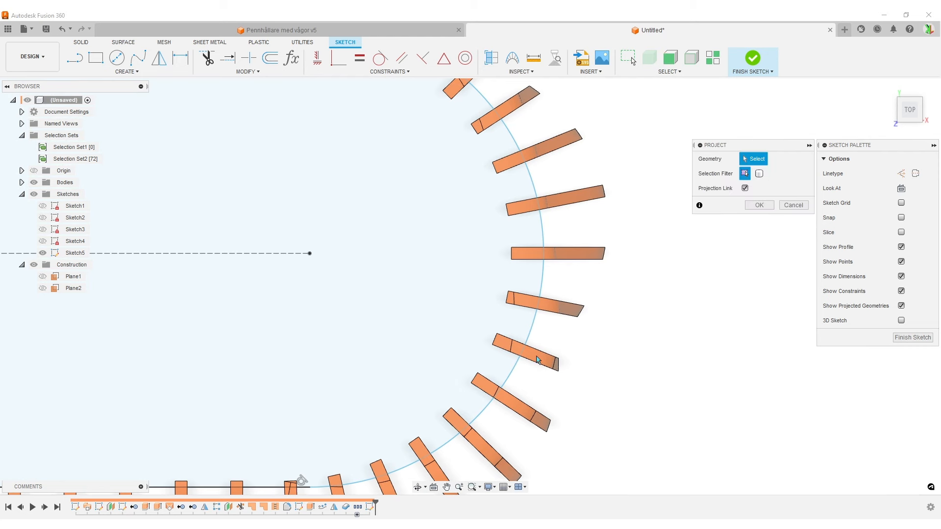
{"action": "left_click", "coordinate": [506, 302]}
{"action": "left_click", "coordinate": [759, 205]}
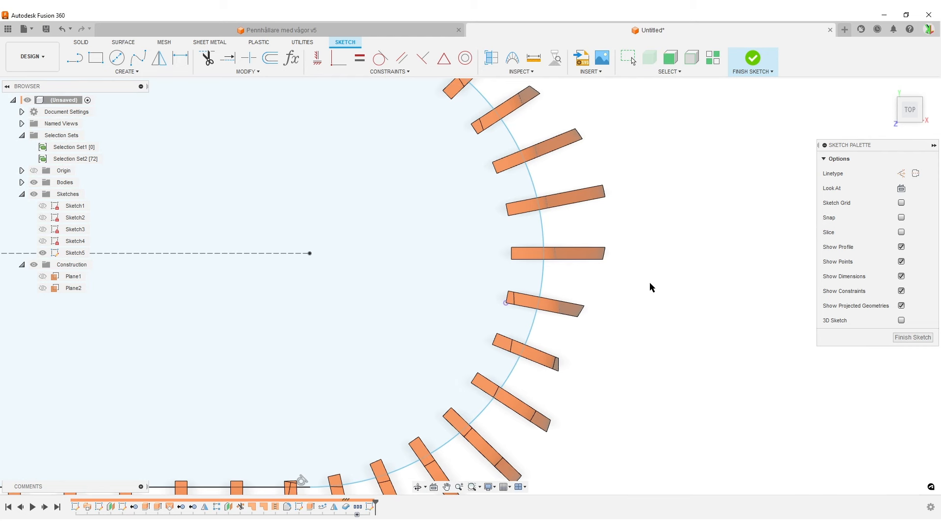
- Using the Pick Circle/Arc Tangent option, dimension the slot's end arc 0.4 mm from the projected rib corner
{"action": "key", "text": "d"}
{"action": "right_click", "coordinate": [667, 246]}
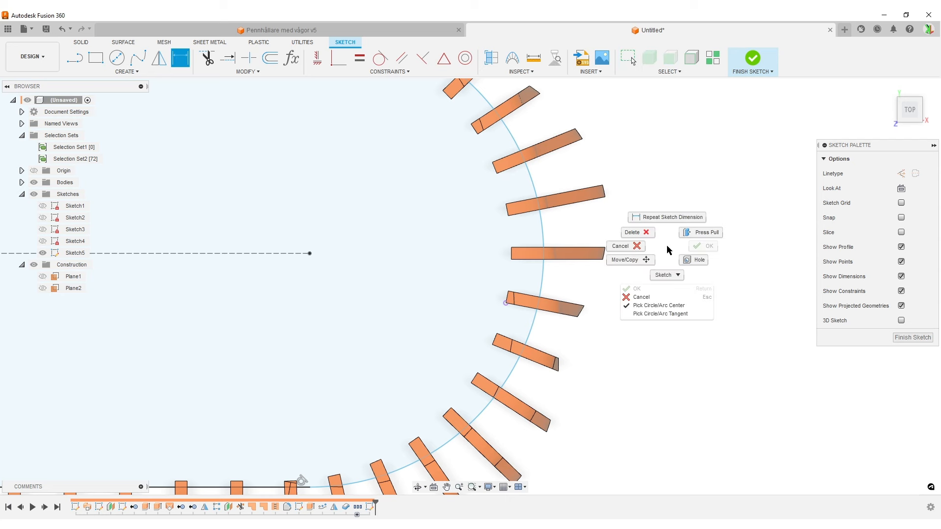
{"action": "left_click", "coordinate": [672, 315]}
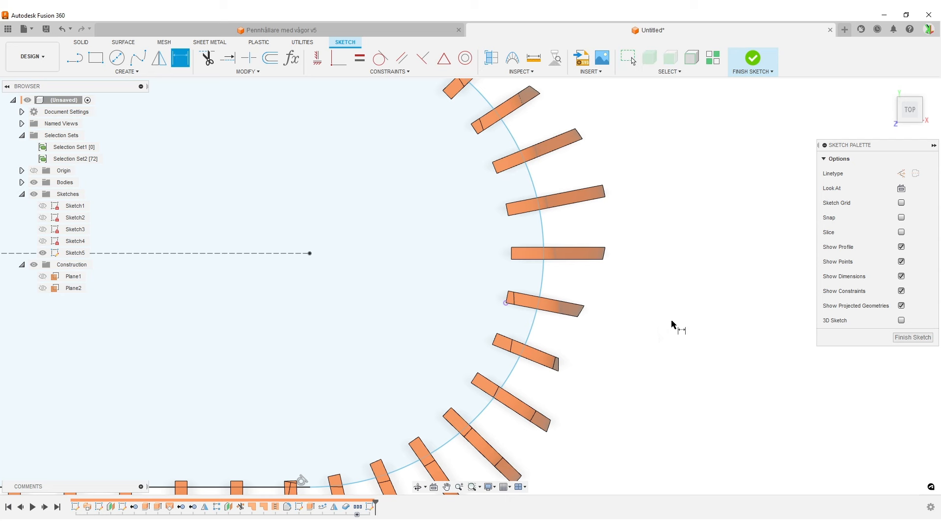
{"action": "left_click", "coordinate": [533, 323]}
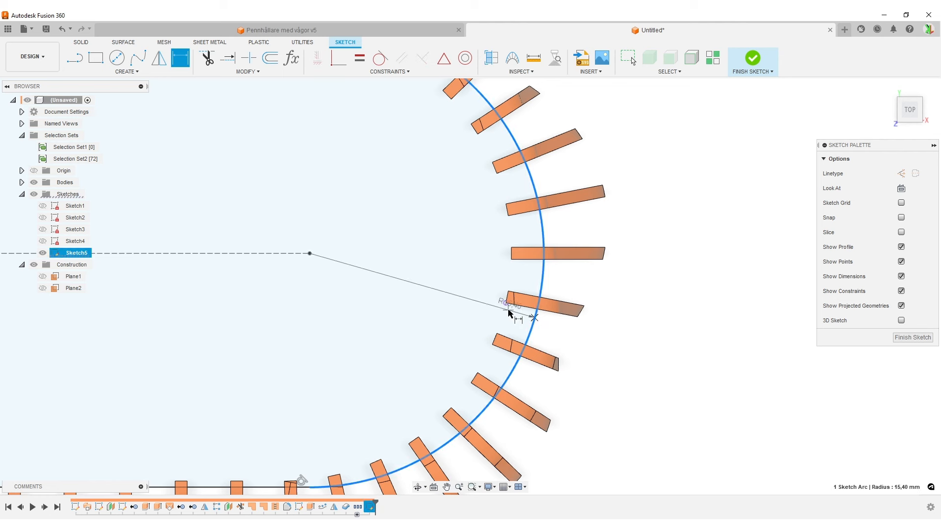
{"action": "left_click", "coordinate": [507, 302]}
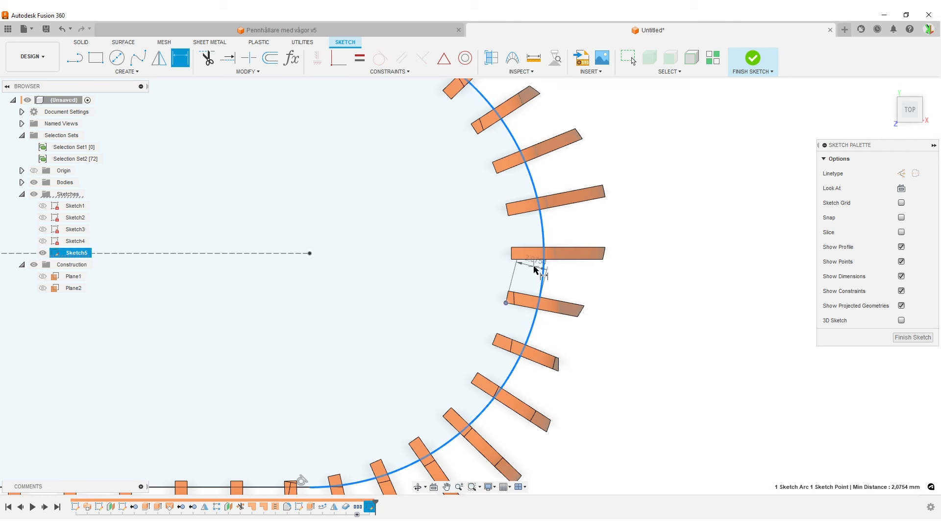
{"action": "left_click", "coordinate": [528, 277]}
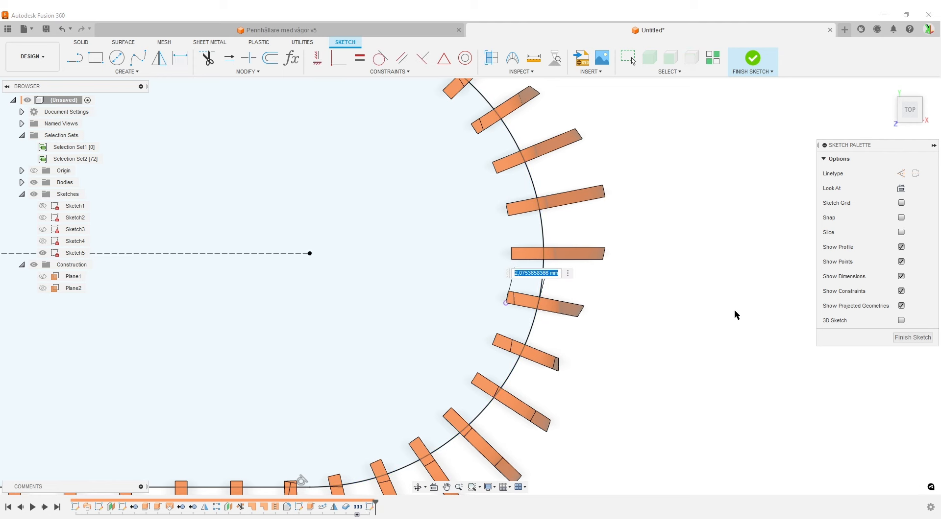
{"action": "type", "text": "0,4"}
{"action": "key", "text": "Return"}
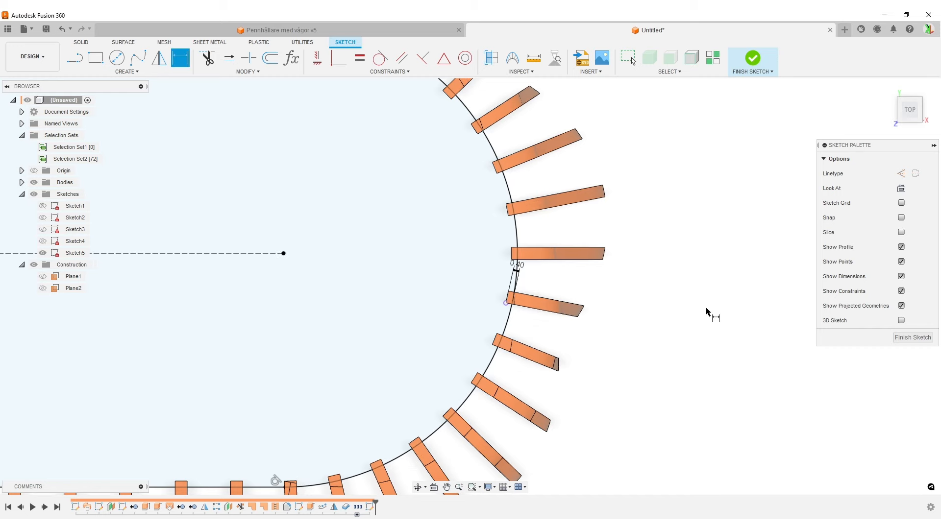
{"action": "scroll", "coordinate": [434, 326], "scroll_direction": "down", "scroll_amount": 5}
{"action": "scroll", "coordinate": [374, 315], "scroll_direction": "up", "scroll_amount": 1}
{"action": "mouse_move", "coordinate": [356, 301]}
{"action": "middle_mouse_down"}
{"action": "mouse_move", "coordinate": [389, 309]}
{"action": "mouse_move", "coordinate": [294, 324]}
{"action": "middle_mouse_up"}
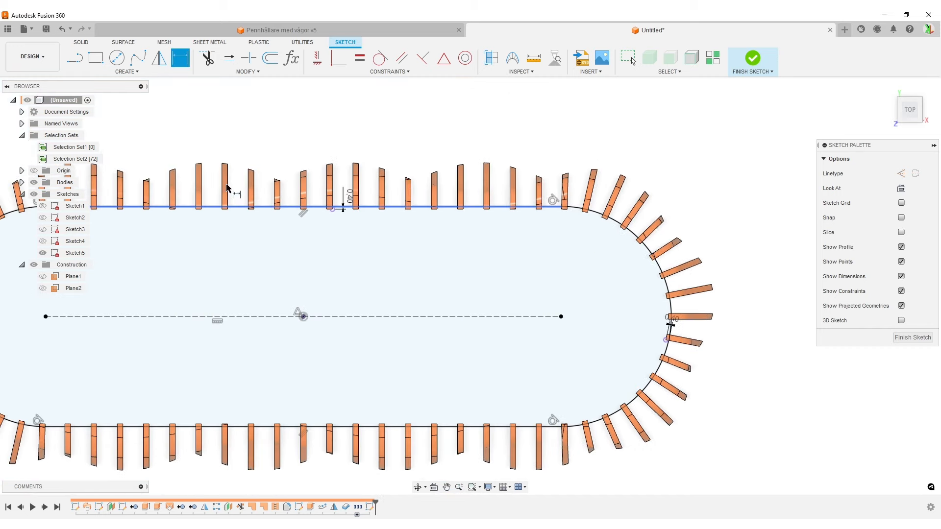
- Finish the slot sketch and expand the Bodies folder to list the individual rib bodies
{"action": "left_click", "coordinate": [910, 337]}
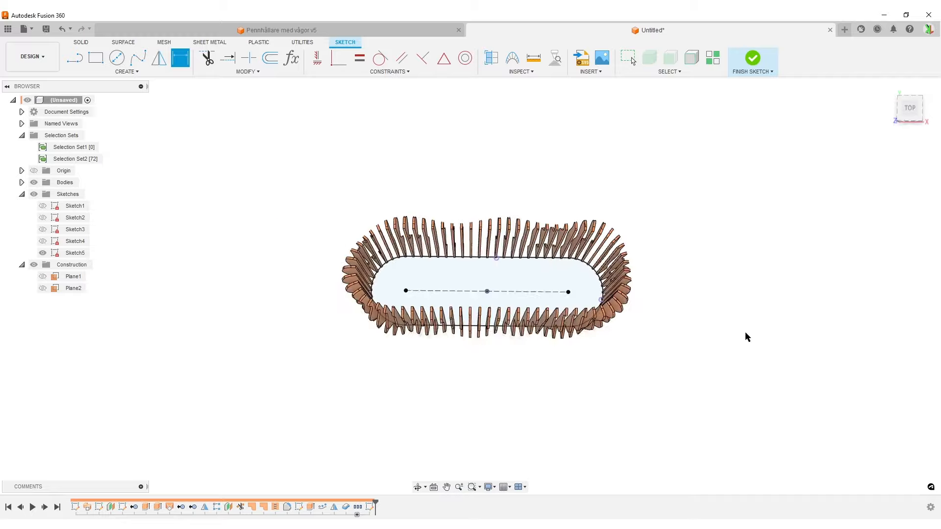
{"action": "mouse_move", "coordinate": [660, 380]}
{"action": "middle_mouse_down", "text": "shift"}
{"action": "mouse_move", "coordinate": [628, 286]}
{"action": "mouse_move", "coordinate": [646, 353]}
{"action": "middle_mouse_up", "text": "shift"}
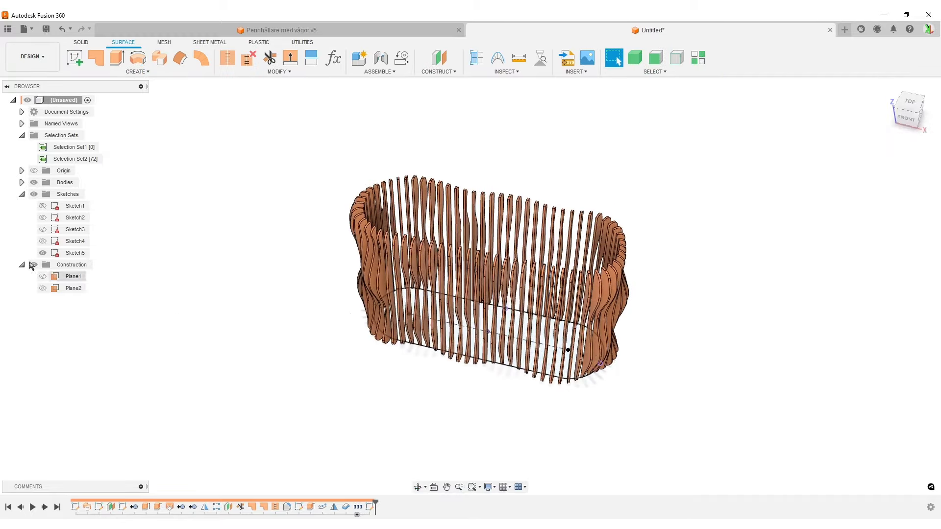
{"action": "left_click", "coordinate": [21, 183]}
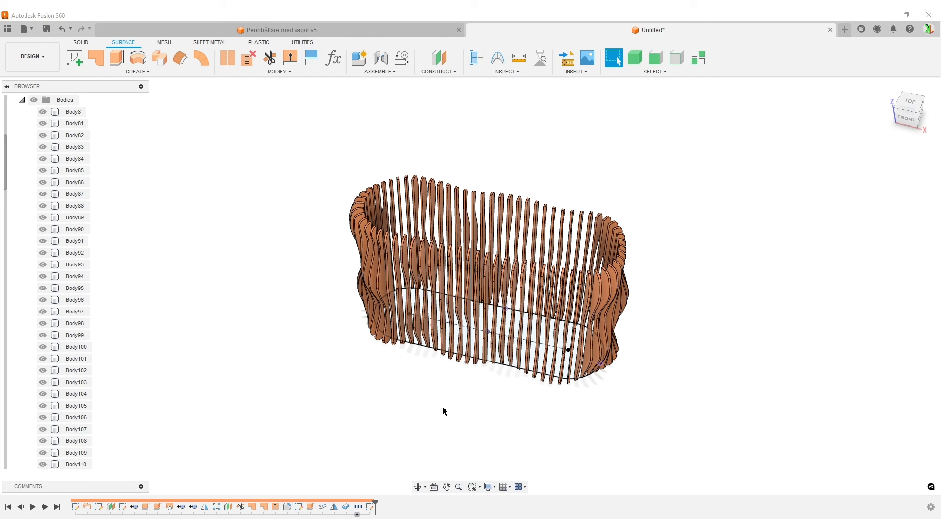
- Extrude the slot profile upward 1 mm with the Join operation to form a floor that merges all the ribs into one body
{"action": "key", "text": "e"}
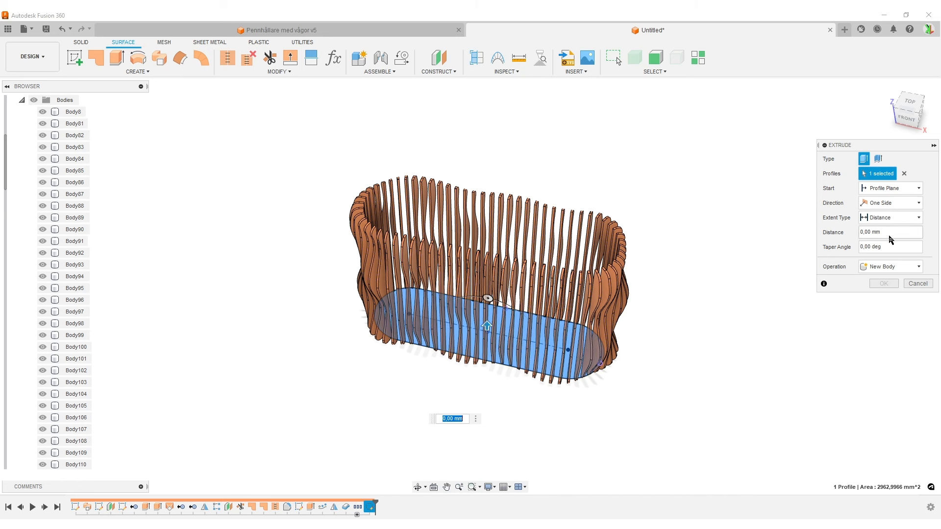
{"action": "left_click", "coordinate": [889, 233]}
{"action": "key", "text": "ctrl+a"}
{"action": "type", "text": "1"}
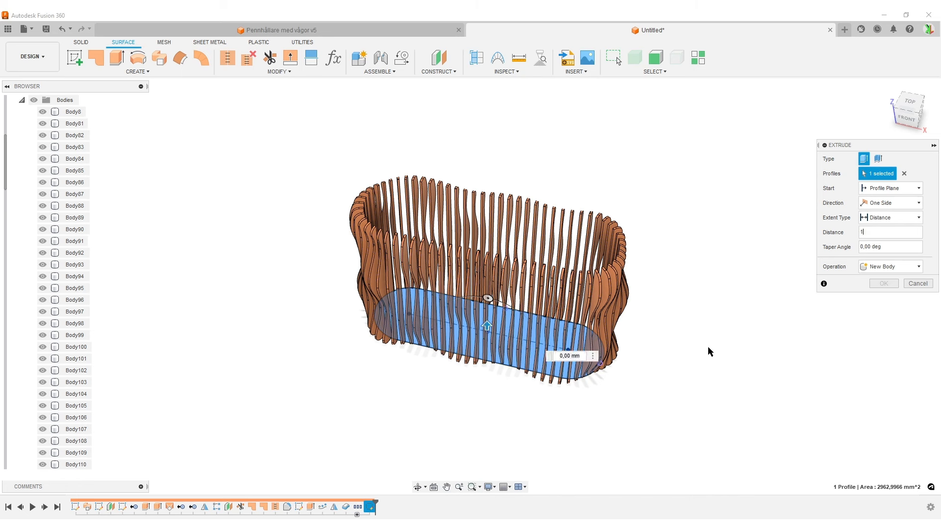
{"action": "scroll", "coordinate": [540, 368], "scroll_direction": "up", "scroll_amount": 1}
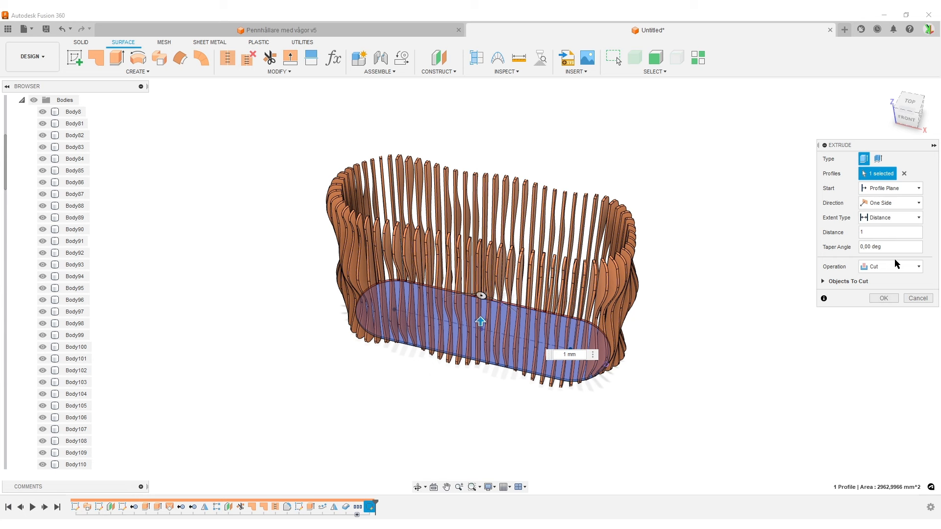
{"action": "left_click", "coordinate": [888, 270]}
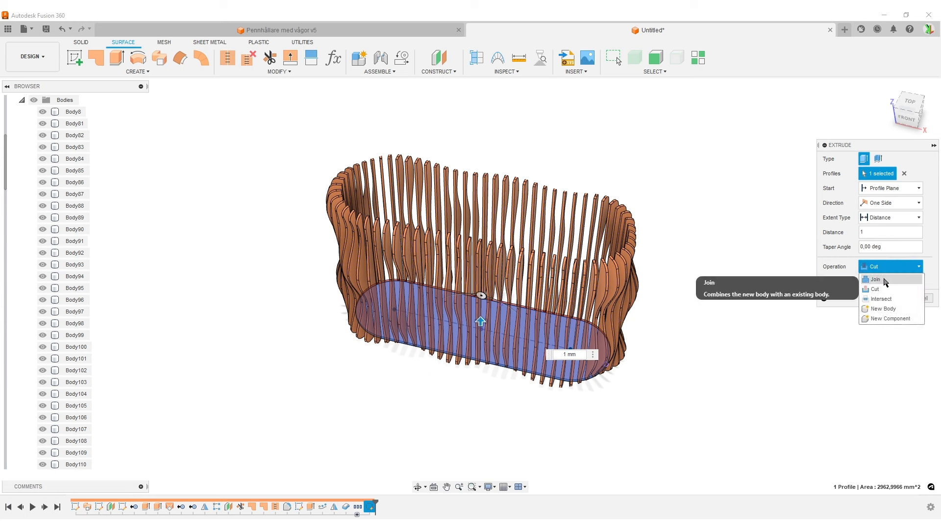
{"action": "left_click", "coordinate": [887, 281]}
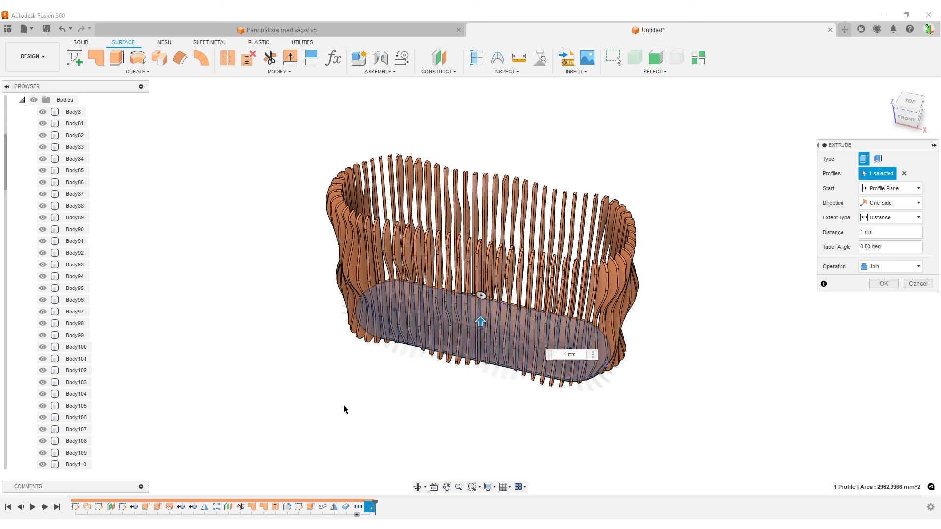
{"action": "key", "text": "Return"}
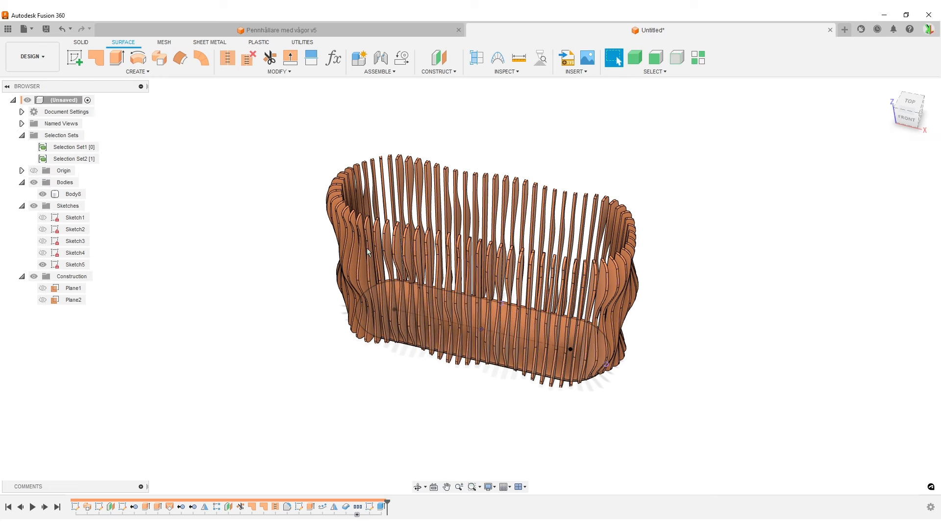
- Start another extrusion of the slot profile with its start set to Object, using the floor's upper face
{"action": "middle_click_drag", "start_coordinate": [752, 295], "coordinate": [730, 236], "text": "shift"}
{"action": "key", "text": "e"}
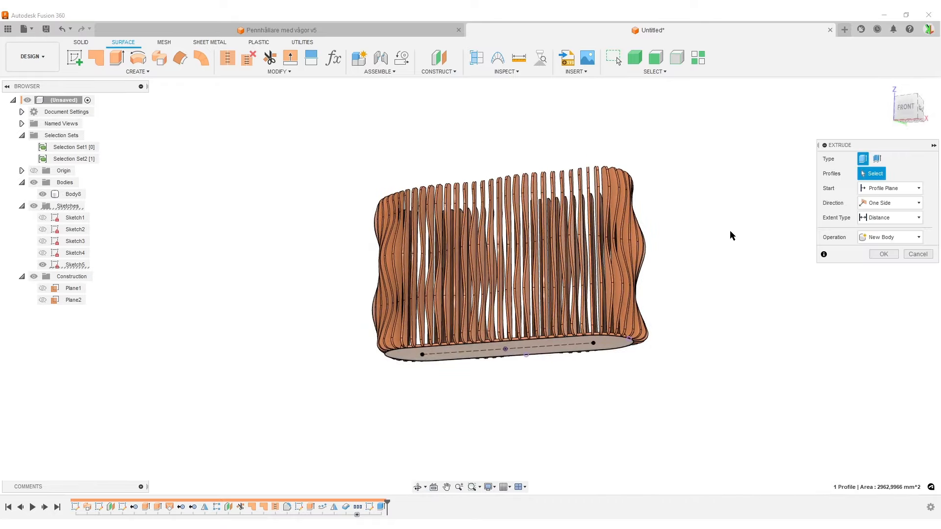
{"action": "middle_click_drag", "start_coordinate": [638, 395], "coordinate": [663, 315], "text": "shift"}
{"action": "scroll", "coordinate": [681, 390], "scroll_direction": "up", "scroll_amount": 5}
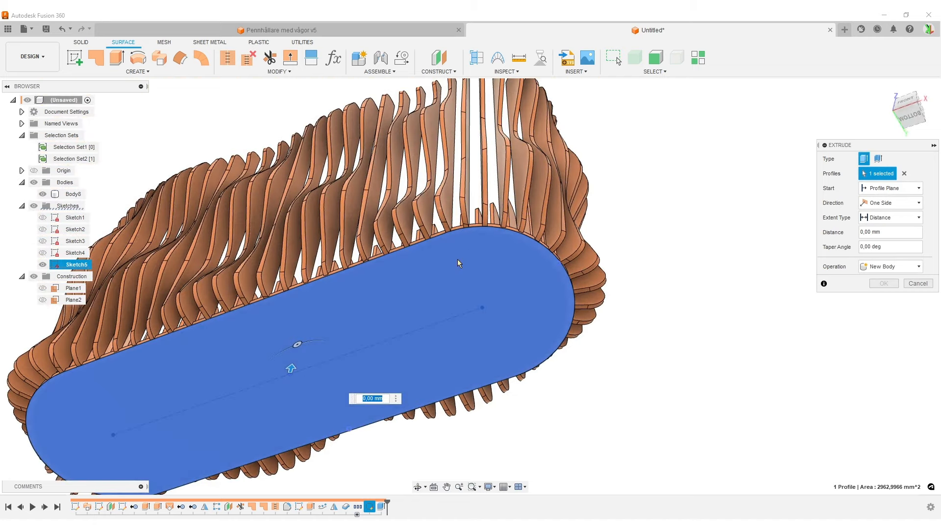
{"action": "left_click", "coordinate": [906, 190]}
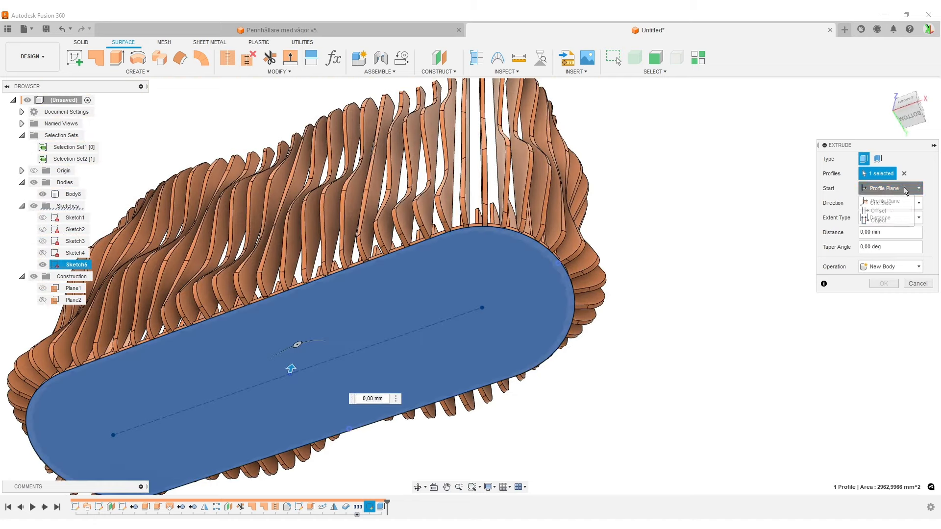
{"action": "left_click", "coordinate": [885, 220]}
{"action": "middle_click_drag", "start_coordinate": [540, 352], "coordinate": [531, 443], "text": "shift"}
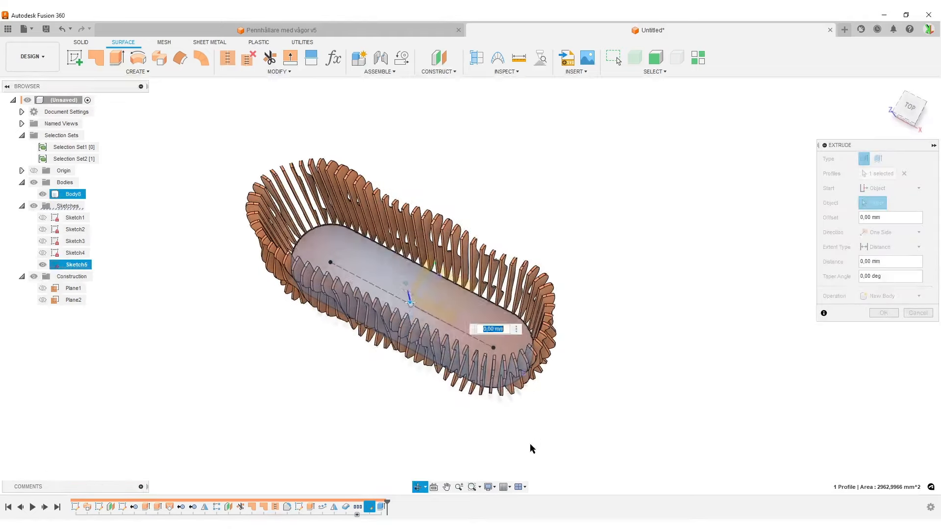
{"action": "left_click", "coordinate": [328, 244]}
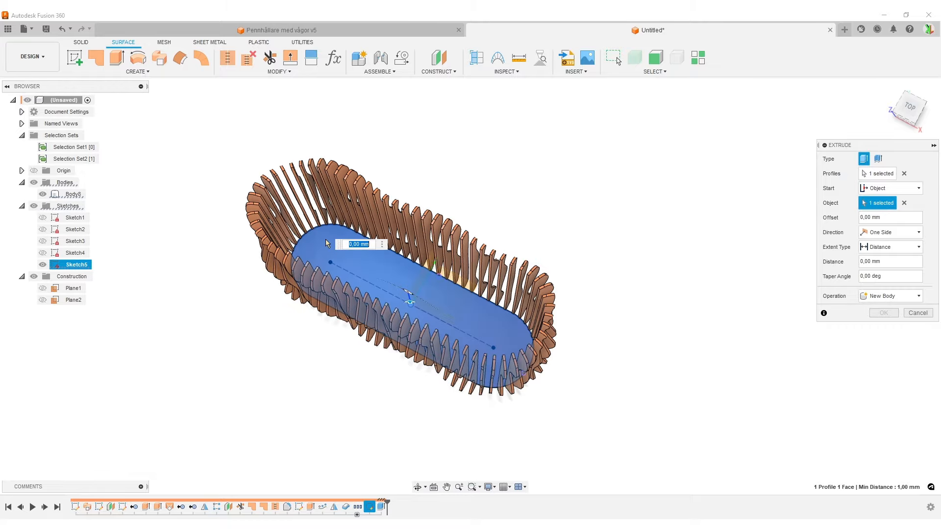
- Set the extent to a rib's top face and cut away the rib material inside the slot above the floor
{"action": "left_click", "coordinate": [919, 247]}
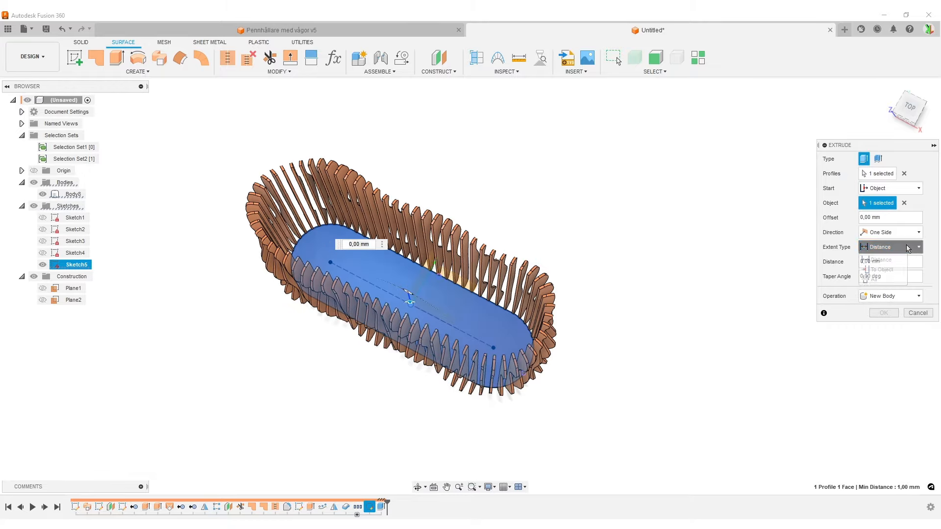
{"action": "left_click", "coordinate": [885, 269]}
{"action": "scroll", "coordinate": [456, 268], "scroll_direction": "up", "scroll_amount": 5}
{"action": "scroll", "coordinate": [455, 268], "scroll_direction": "up", "scroll_amount": 10}
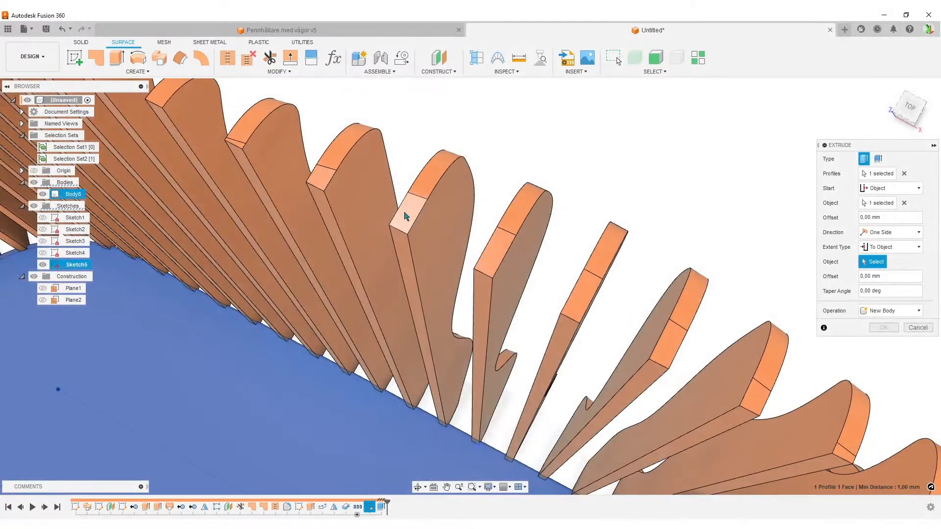
{"action": "left_click", "coordinate": [406, 217]}
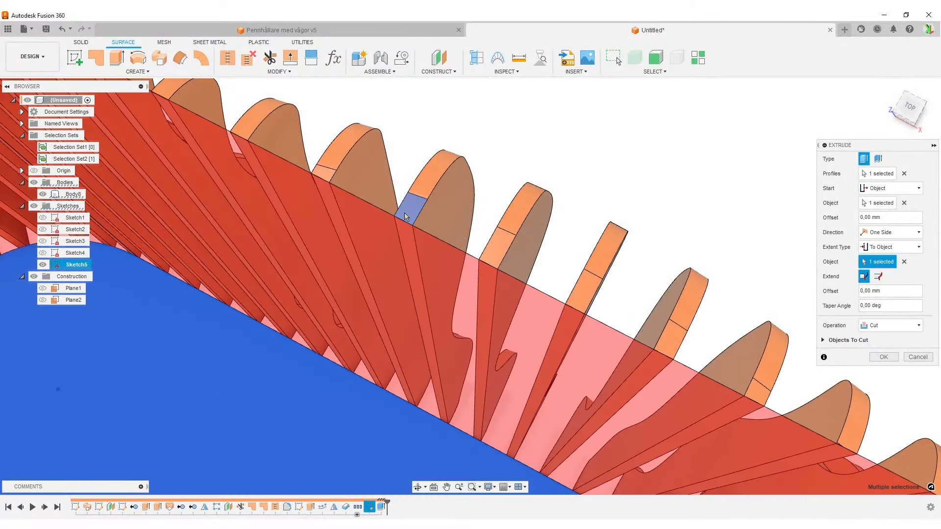
{"action": "scroll", "coordinate": [392, 313], "scroll_direction": "down", "scroll_amount": 8}
{"action": "middle_click_drag", "start_coordinate": [680, 428], "coordinate": [704, 322], "text": "shift"}
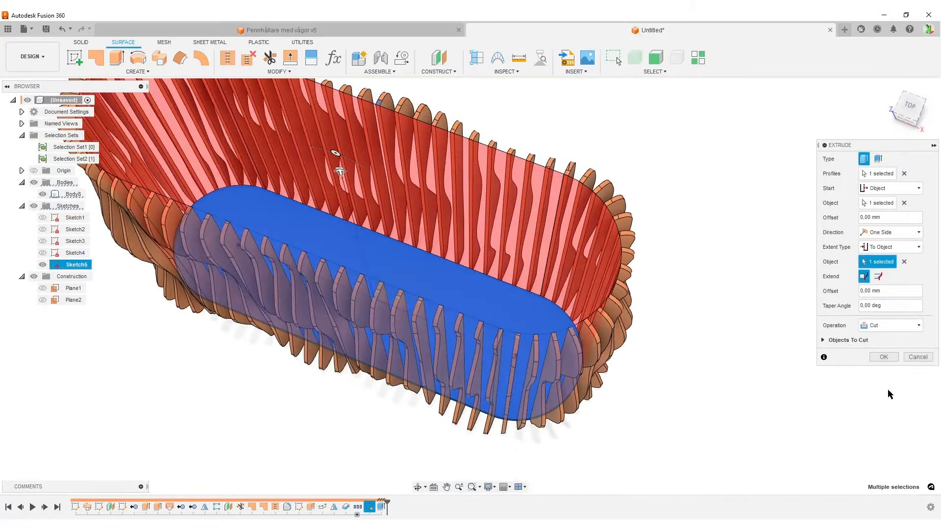
{"action": "left_click", "coordinate": [884, 358]}
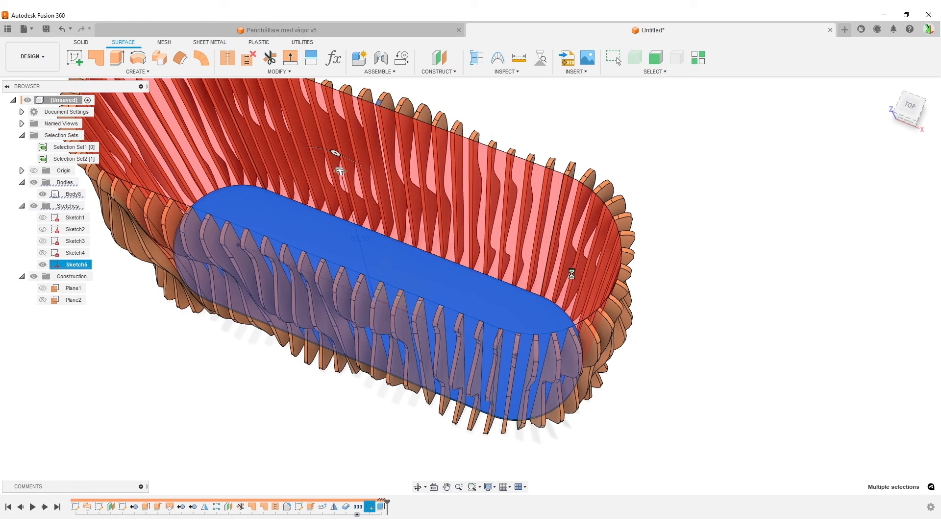
- Start a thin extrusion using the slot's chained outline on the underside as its profile
{"action": "scroll", "coordinate": [731, 354], "scroll_direction": "down", "scroll_amount": 5}
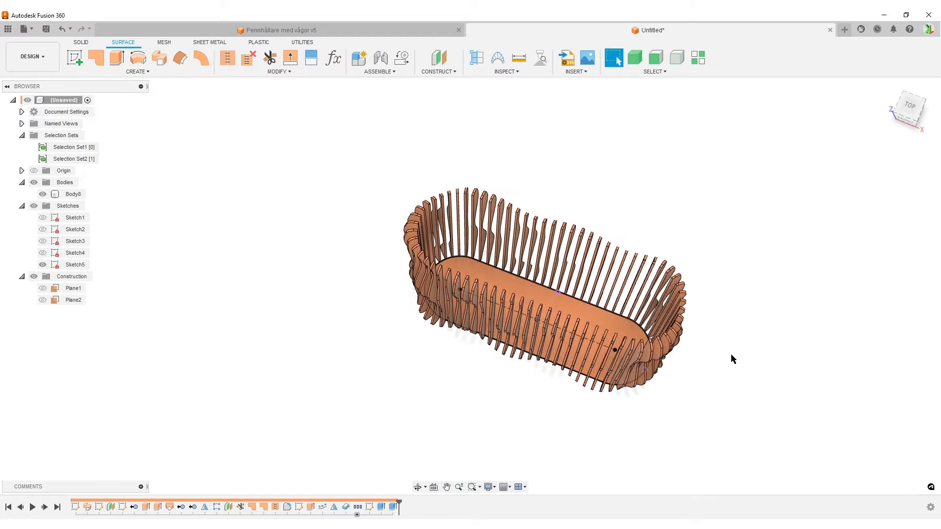
{"action": "key", "text": "e"}
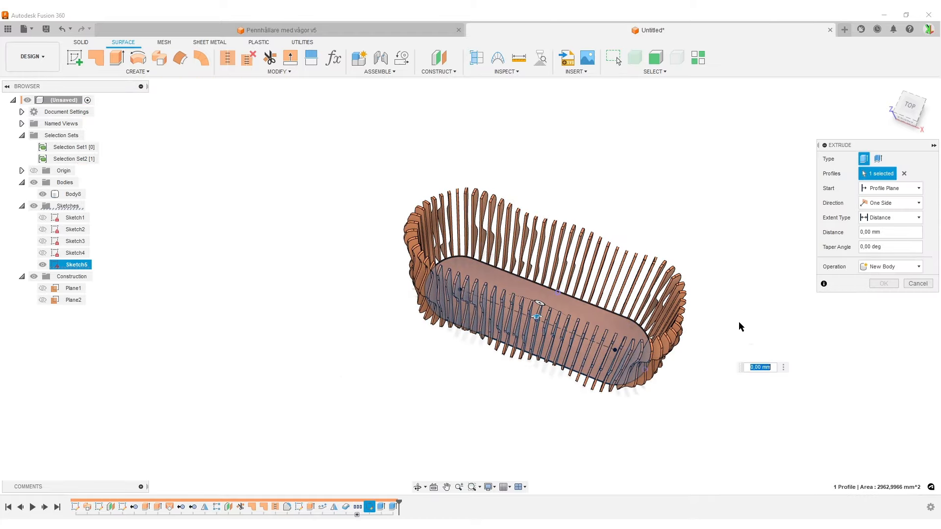
{"action": "left_click", "coordinate": [885, 159]}
{"action": "middle_click_drag", "start_coordinate": [684, 425], "coordinate": [690, 281], "text": "shift"}
{"action": "scroll", "coordinate": [466, 276], "scroll_direction": "up", "scroll_amount": 6}
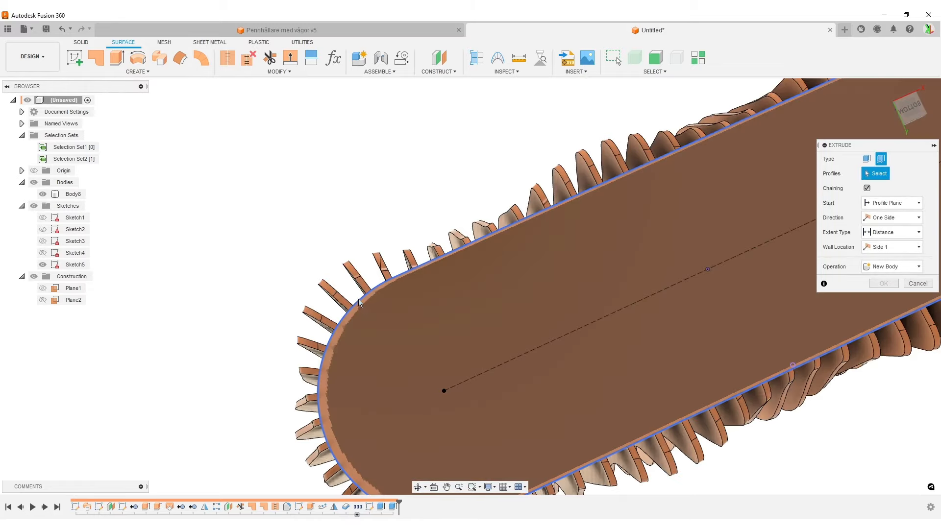
{"action": "left_click", "coordinate": [533, 366]}
- Extend the thin wall to a rib's top face with To Object and set its operation to Join
{"action": "scroll", "coordinate": [534, 373], "scroll_direction": "down", "scroll_amount": 4}
{"action": "scroll", "coordinate": [537, 379], "scroll_direction": "down", "scroll_amount": 2}
{"action": "middle_click_drag", "start_coordinate": [715, 391], "coordinate": [727, 506], "text": "shift"}
{"action": "left_click", "coordinate": [910, 234]}
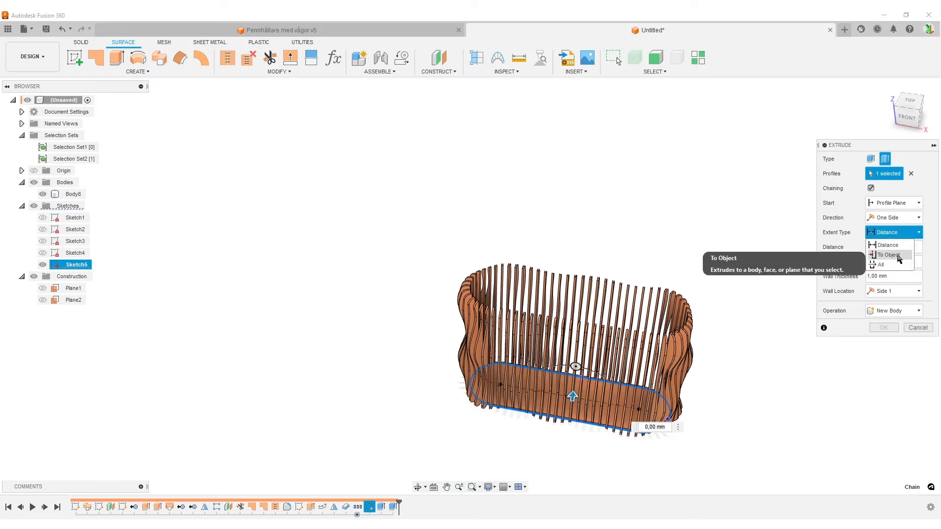
{"action": "left_click", "coordinate": [900, 257]}
{"action": "scroll", "coordinate": [584, 274], "scroll_direction": "up", "scroll_amount": 8}
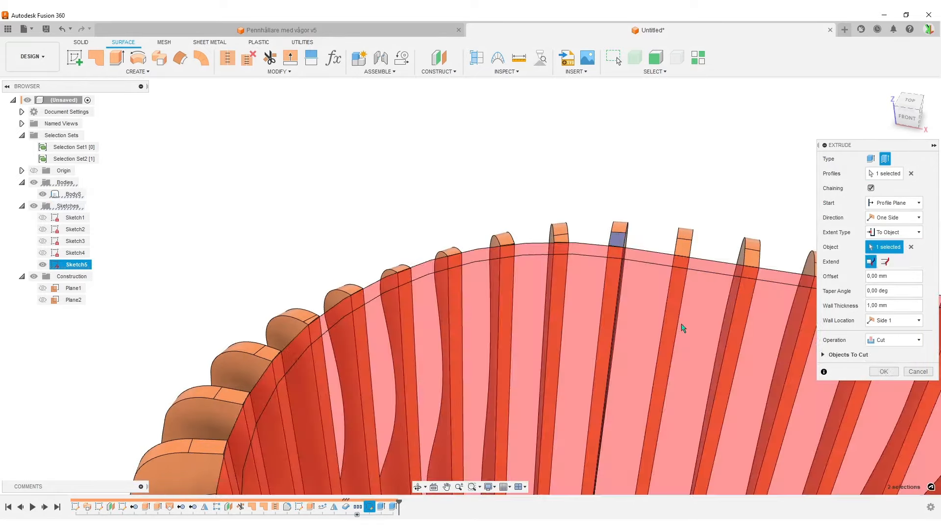
{"action": "scroll", "coordinate": [631, 325], "scroll_direction": "down", "scroll_amount": 6}
{"action": "middle_click_drag", "start_coordinate": [668, 365], "coordinate": [390, 119]}
{"action": "middle_click_drag", "start_coordinate": [786, 428], "coordinate": [848, 407], "text": "shift"}
{"action": "left_click", "coordinate": [899, 344]}
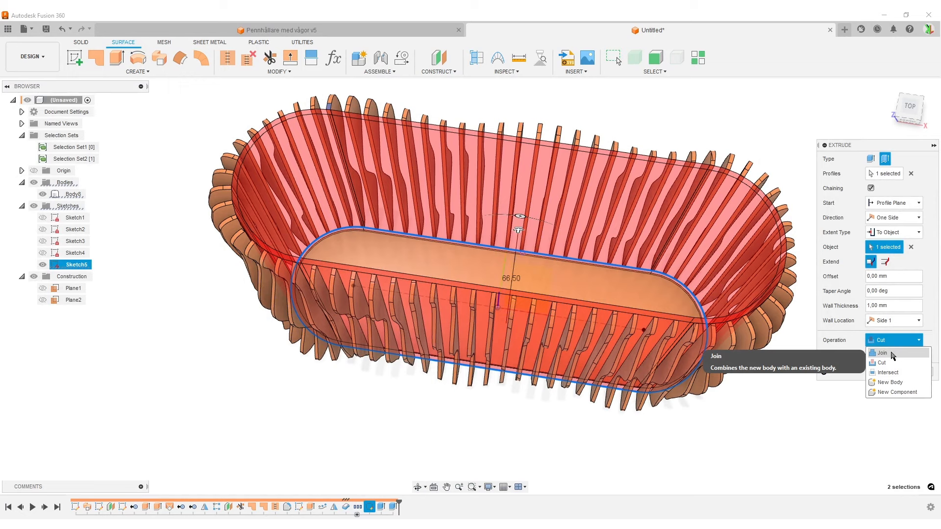
{"action": "left_click", "coordinate": [892, 356]}
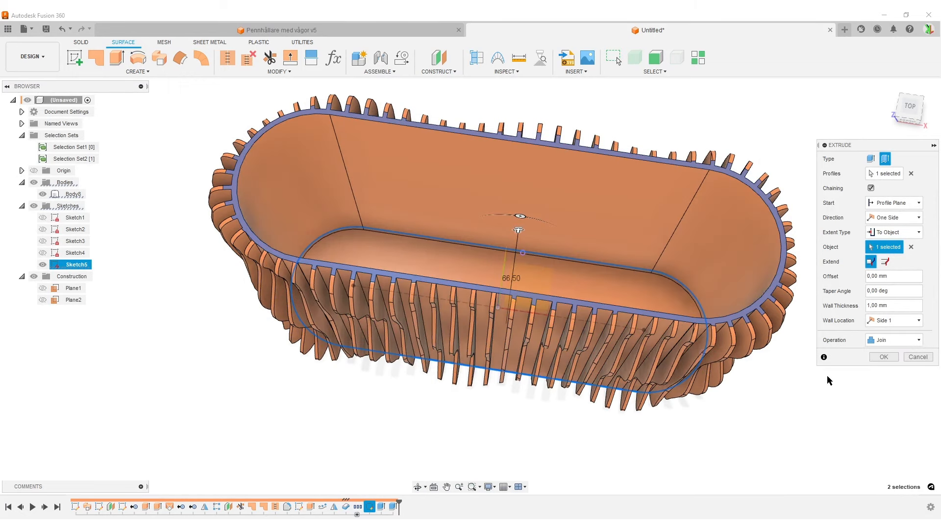
- Set the wall thickness to 0.8 mm with the wall location at Center, and create the thin wall
{"action": "left_click", "coordinate": [866, 309]}
{"action": "type", "text": "0,8"}
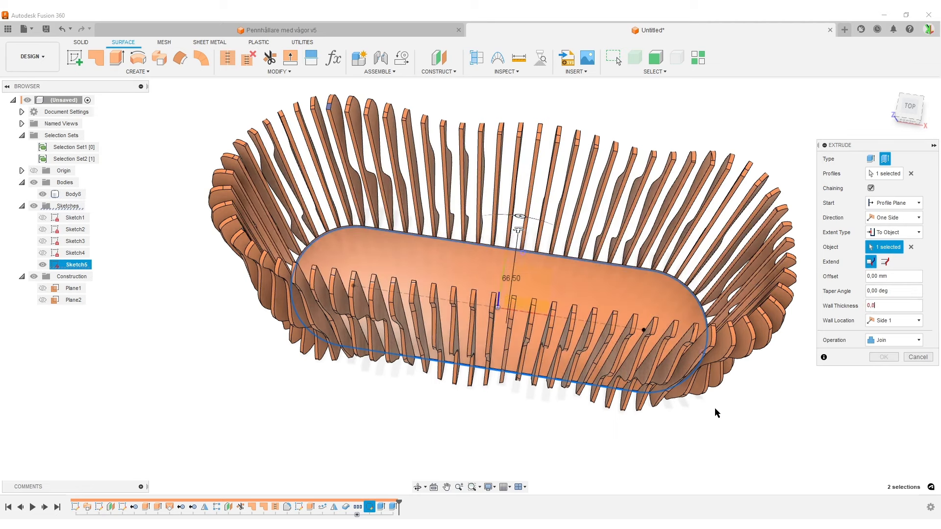
{"action": "left_click", "coordinate": [905, 322]}
{"action": "left_click", "coordinate": [887, 356]}
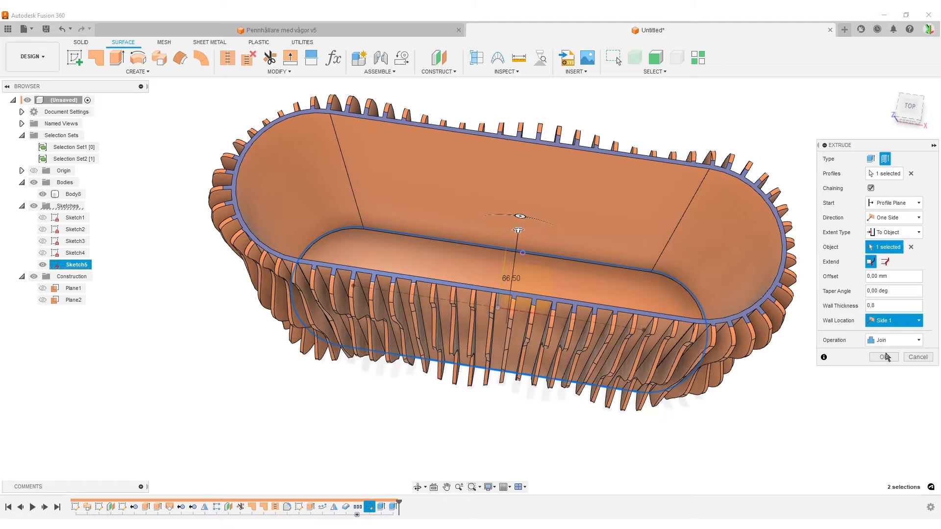
{"action": "middle_click_drag", "start_coordinate": [622, 382], "coordinate": [640, 387], "text": "shift"}
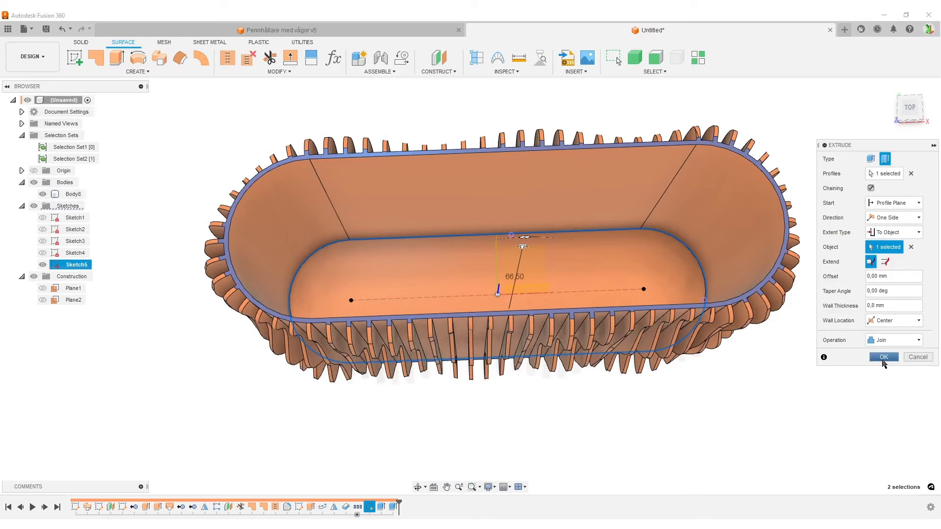
{"action": "left_click", "coordinate": [884, 362]}
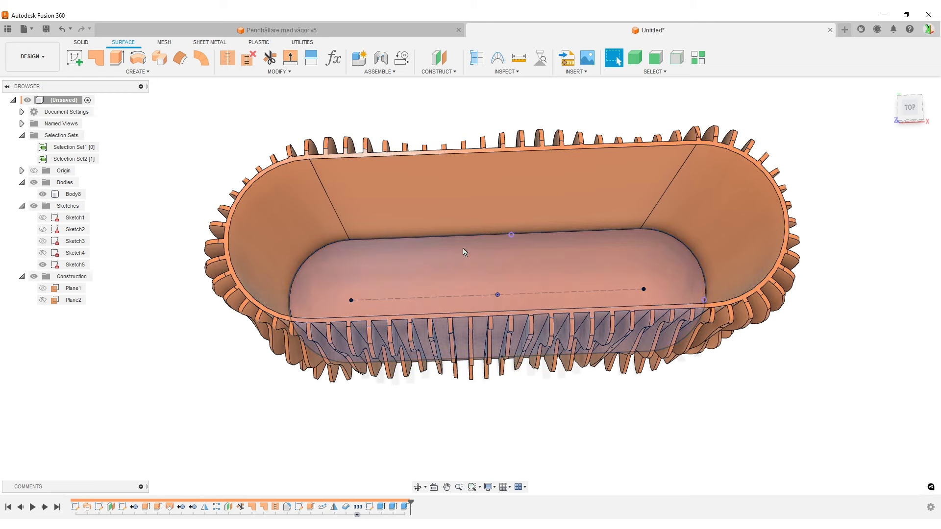
- Hide the slot sketch so that only the solid pen holder is displayed
{"action": "scroll", "coordinate": [693, 357], "scroll_direction": "down", "scroll_amount": 2}
{"action": "left_click", "coordinate": [44, 266]}
{"action": "mouse_move", "coordinate": [853, 346]}
{"action": "middle_mouse_down", "text": "shift"}
{"action": "mouse_move", "coordinate": [792, 315]}
{"action": "mouse_move", "coordinate": [794, 271]}
{"action": "mouse_move", "coordinate": [845, 338]}
{"action": "mouse_move", "coordinate": [838, 351]}
{"action": "middle_mouse_up", "text": "shift"}
{"action": "scroll", "coordinate": [668, 344], "scroll_direction": "up", "scroll_amount": 2}
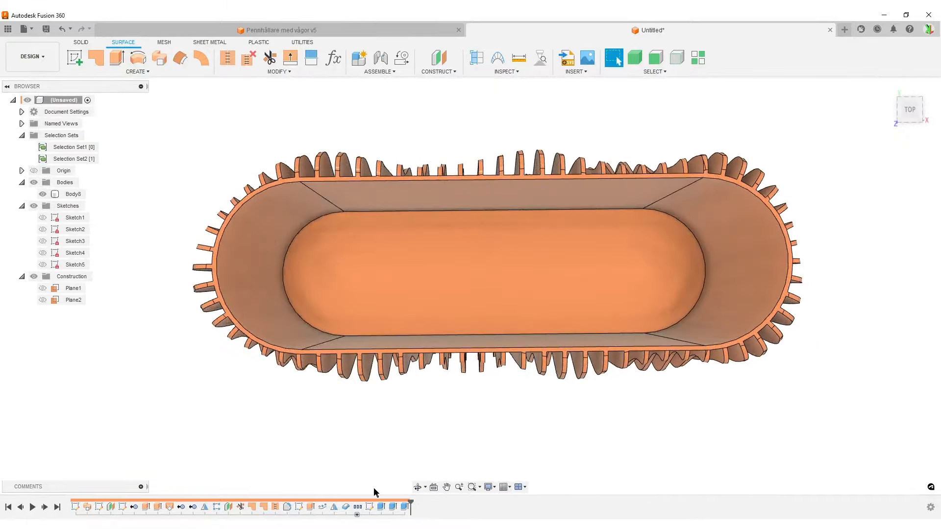
- Edit the thin inner wall extrusion and try a wall thickness of 0.2 mm, examining how the wall meets the ribs
{"action": "left_click", "coordinate": [406, 511]}
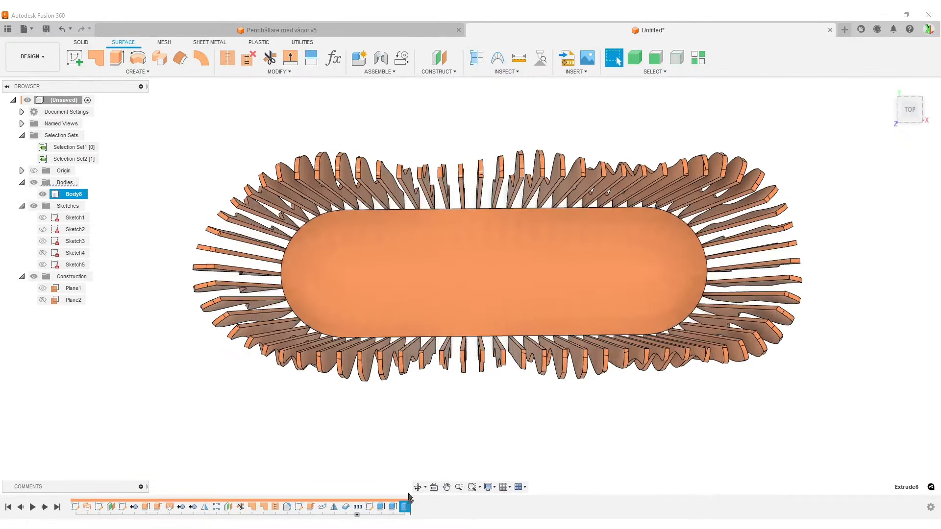
{"action": "double_click", "coordinate": [407, 511]}
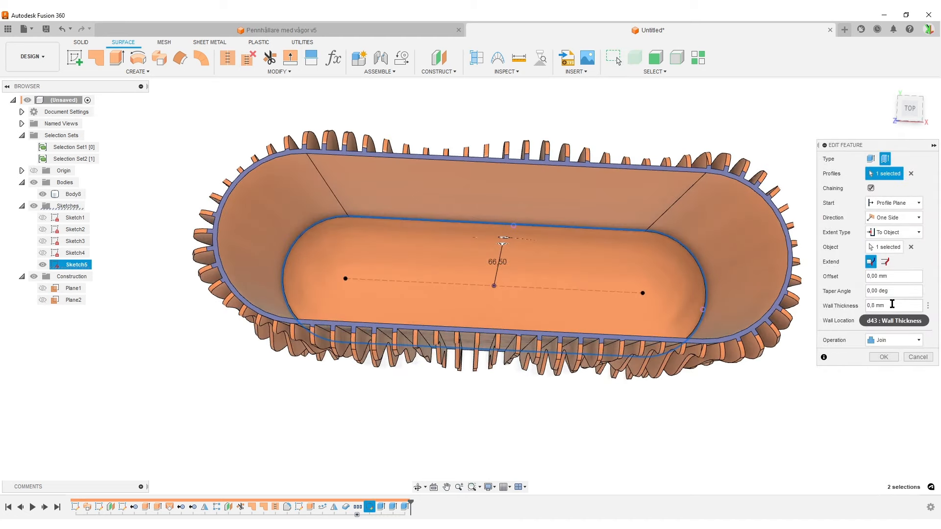
{"action": "left_click", "coordinate": [878, 305]}
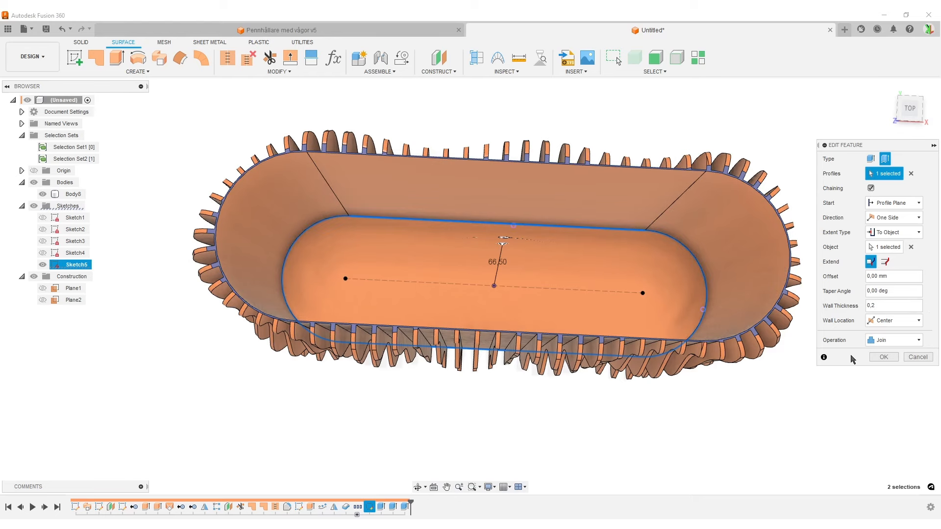
{"action": "scroll", "coordinate": [471, 338], "scroll_direction": "up", "scroll_amount": 3}
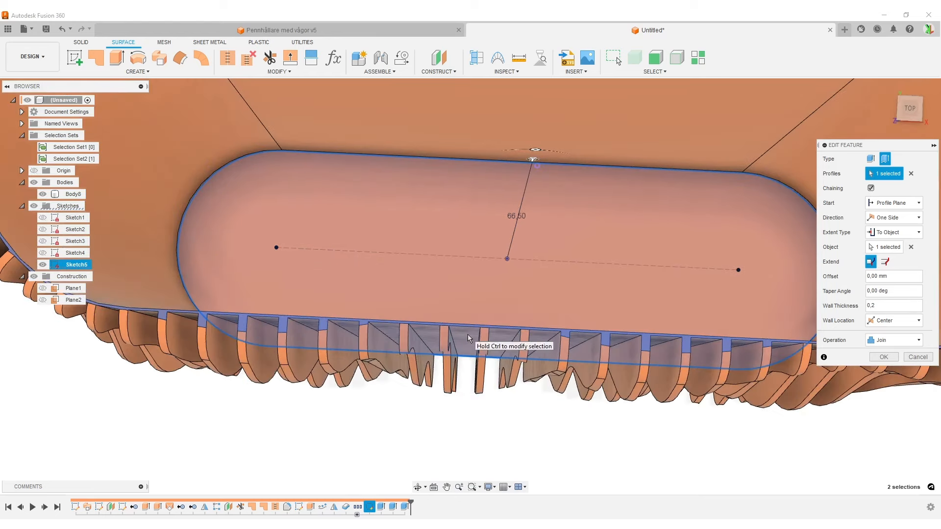
{"action": "scroll", "coordinate": [694, 345], "scroll_direction": "down", "scroll_amount": 3}
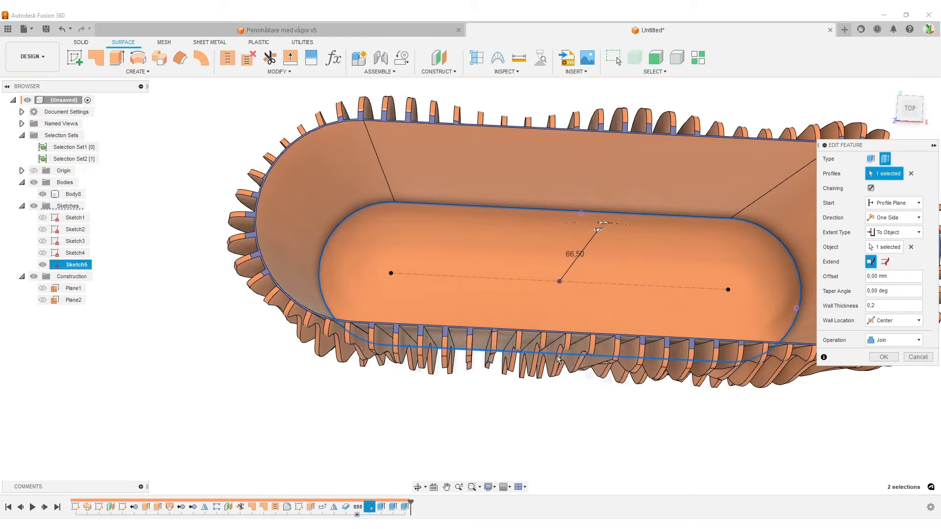
{"action": "scroll", "coordinate": [563, 351], "scroll_direction": "up", "scroll_amount": 3}
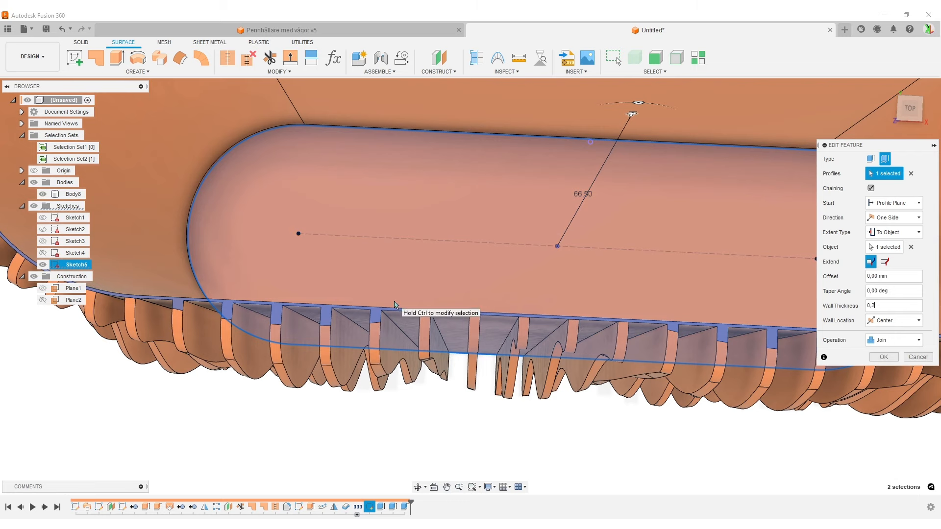
{"action": "scroll", "coordinate": [372, 316], "scroll_direction": "down", "scroll_amount": 2}
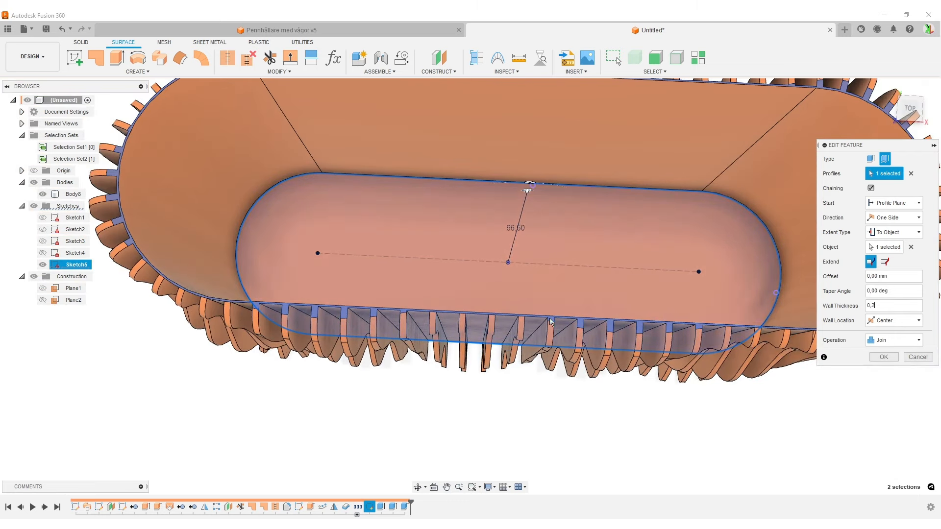
- Set the inner wall's thickness back to 0.8 mm and apply the feature edit
{"action": "left_click_drag", "start_coordinate": [879, 306], "coordinate": [826, 298]}
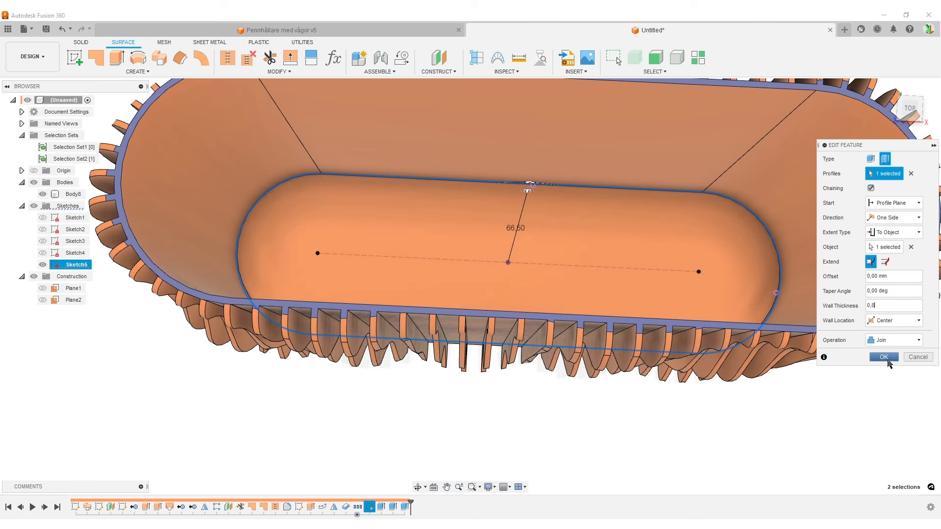
{"action": "key", "text": "Return"}
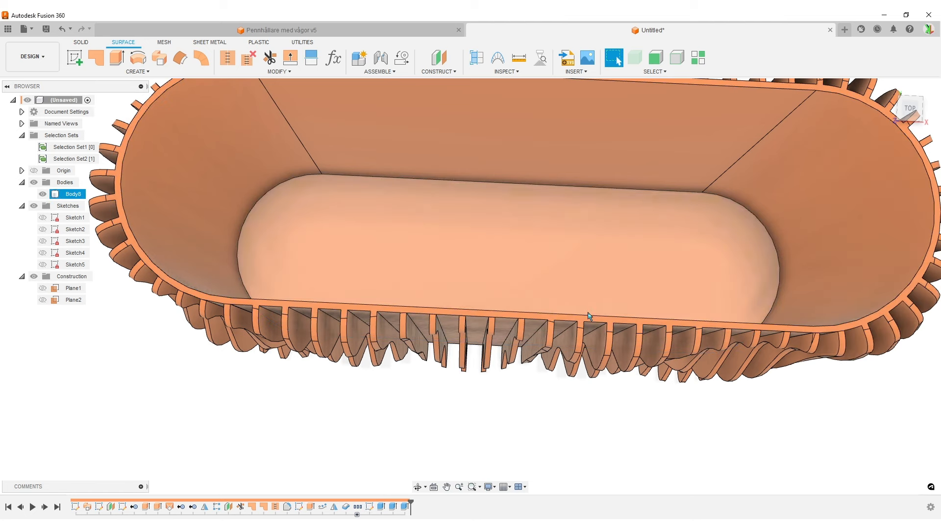
- Chamfer the inside floor face with a 2 mm equal distance around its edge
{"action": "scroll", "coordinate": [447, 267], "scroll_direction": "down", "scroll_amount": 5}
{"action": "middle_click_drag", "start_coordinate": [705, 337], "coordinate": [430, 324], "text": "shift"}
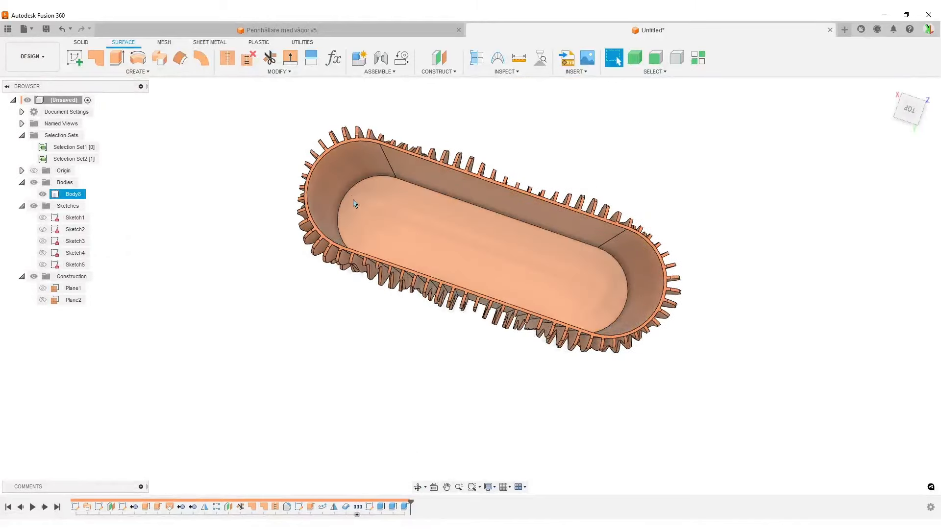
{"action": "left_click", "coordinate": [82, 43]}
{"action": "left_click", "coordinate": [343, 72]}
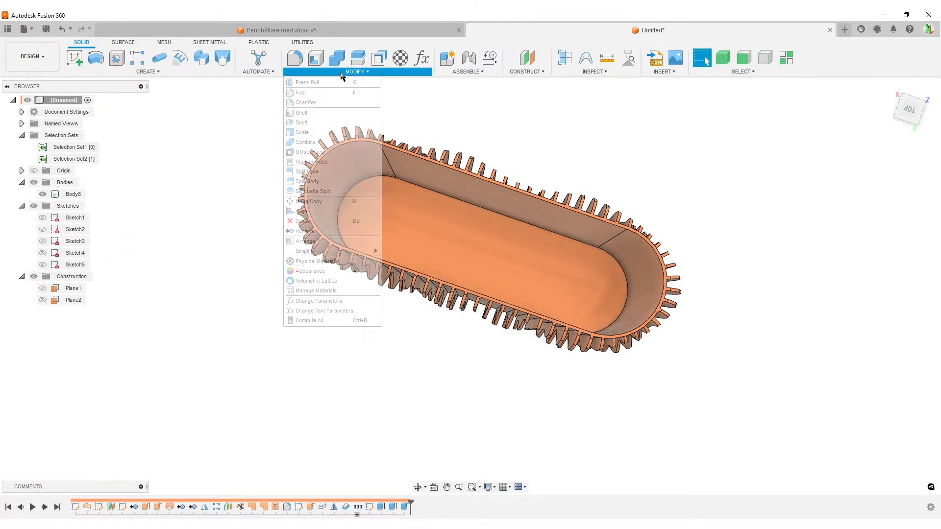
{"action": "left_click", "coordinate": [304, 102]}
{"action": "left_click", "coordinate": [568, 272]}
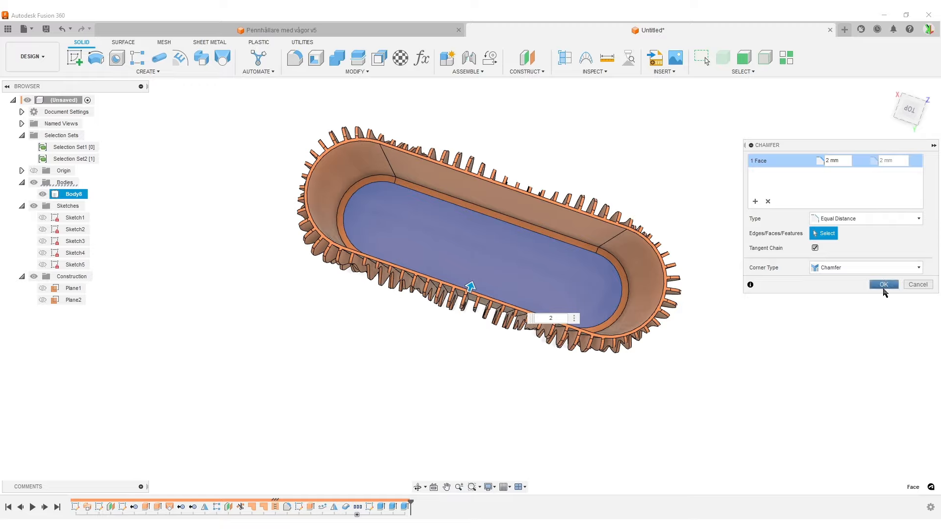
{"action": "left_click", "coordinate": [885, 285]}
{"action": "middle_click_drag", "start_coordinate": [726, 318], "coordinate": [726, 282], "text": "shift"}
{"action": "middle_click_drag", "start_coordinate": [575, 233], "coordinate": [467, 281], "text": "shift"}
{"action": "mouse_move", "coordinate": [725, 304]}
{"action": "middle_mouse_down", "text": "shift"}
{"action": "mouse_move", "coordinate": [756, 311]}
{"action": "mouse_move", "coordinate": [729, 326]}
{"action": "mouse_move", "coordinate": [872, 301]}
{"action": "mouse_move", "coordinate": [859, 311]}
{"action": "mouse_move", "coordinate": [770, 311]}
{"action": "mouse_move", "coordinate": [736, 346]}
{"action": "middle_mouse_up", "text": "shift"}
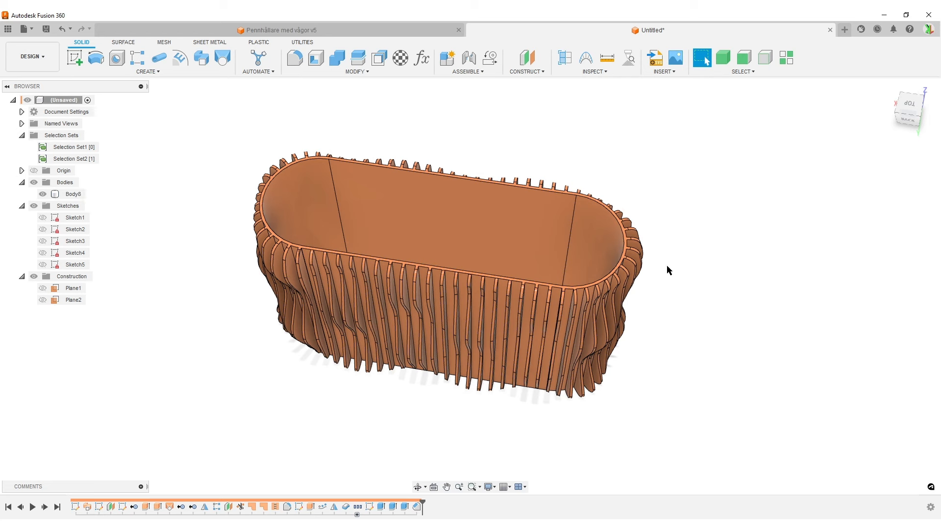
{"action": "middle_click_drag", "start_coordinate": [706, 335], "coordinate": [652, 275], "text": "shift"}
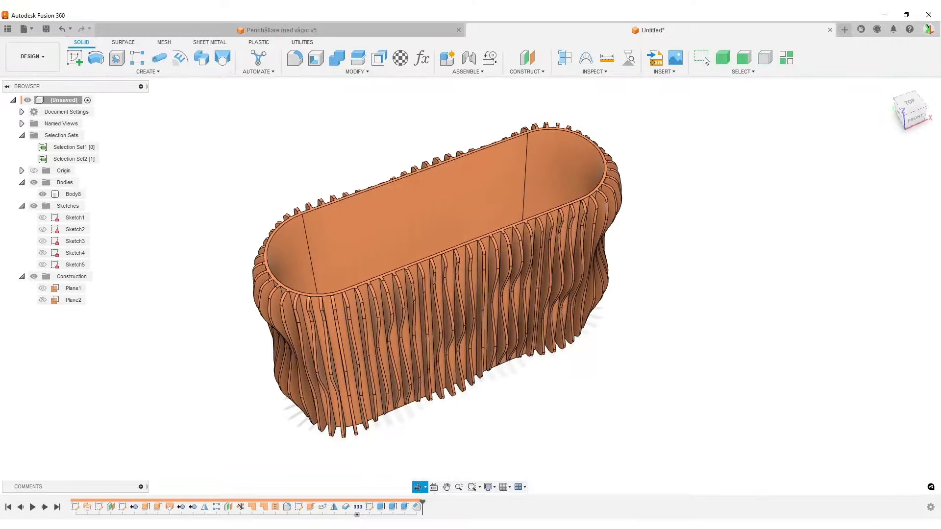